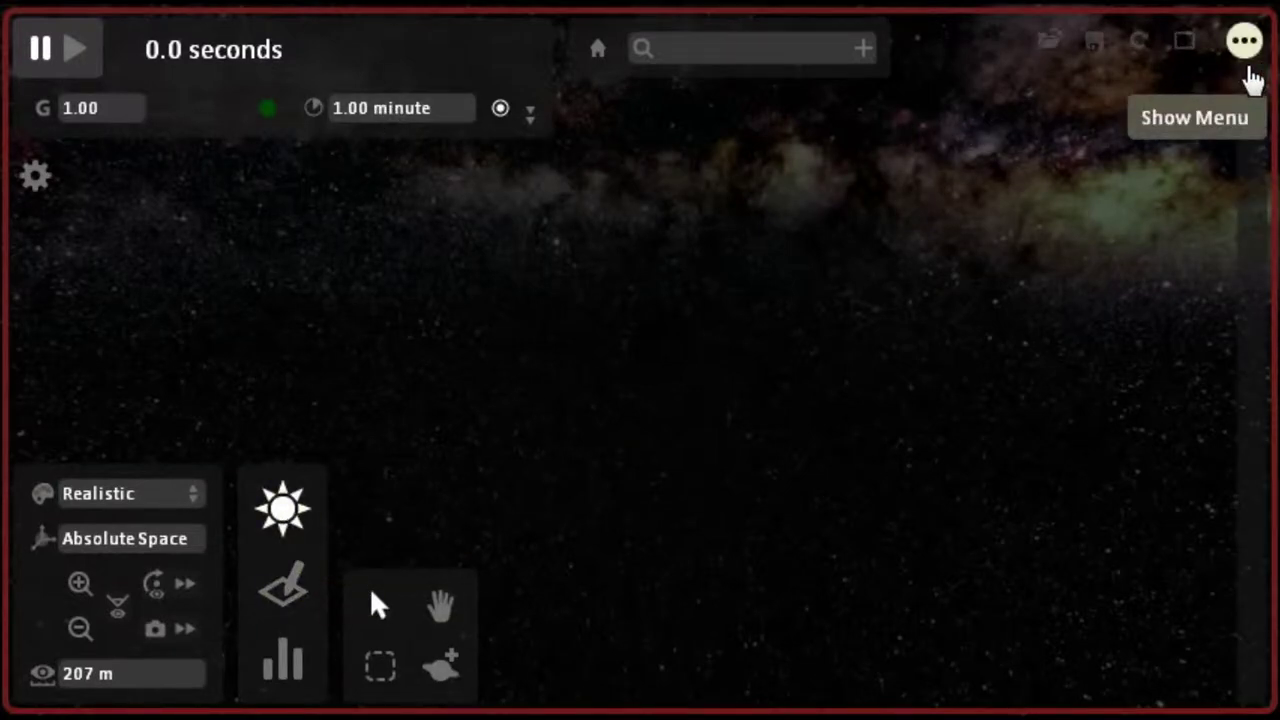
- Start the empty simulation running, then bring the main menu back up
click(1240, 62)
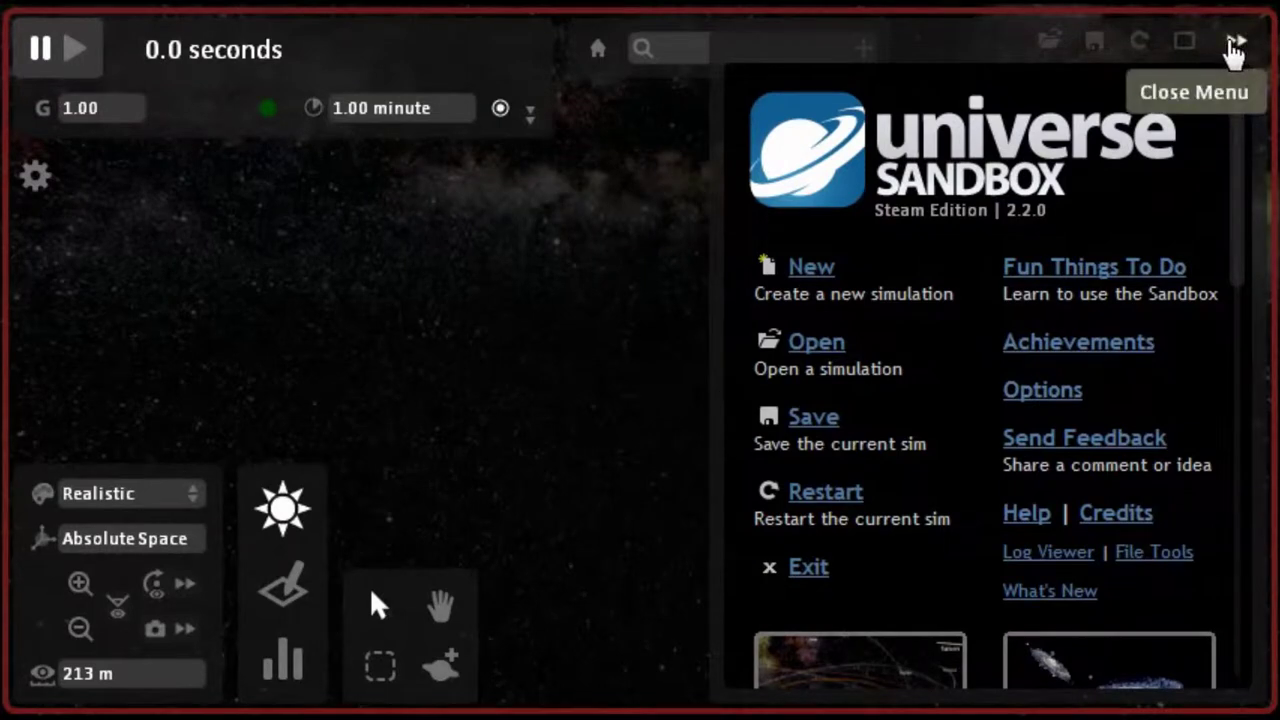
click(1236, 46)
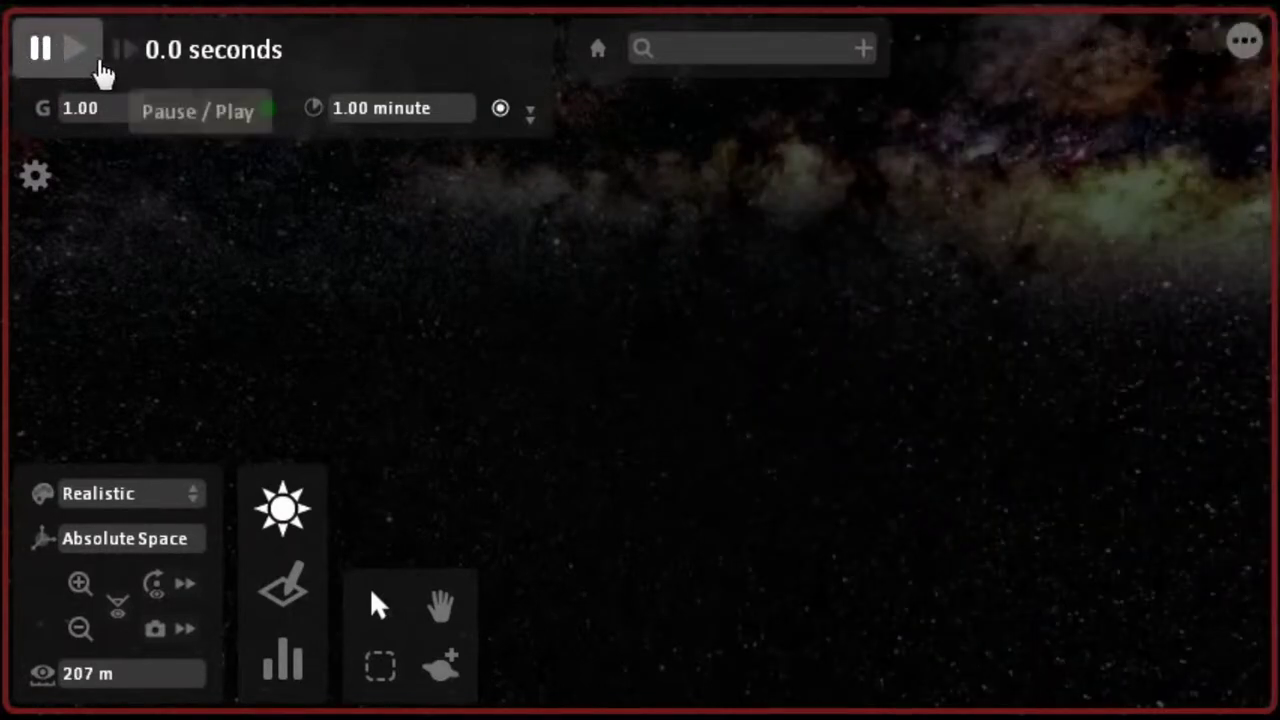
click(80, 56)
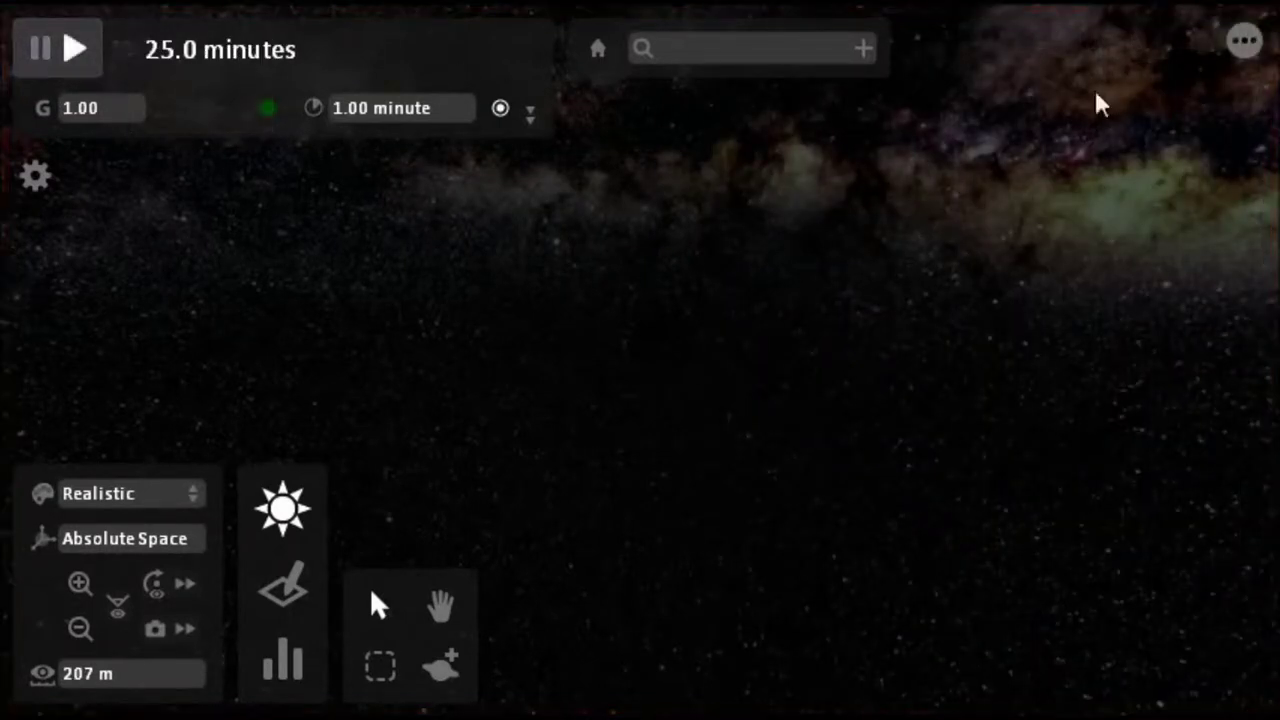
click(1238, 64)
- Close the main menu, return the camera home, and keep the Realistic colour mode
click(1234, 50)
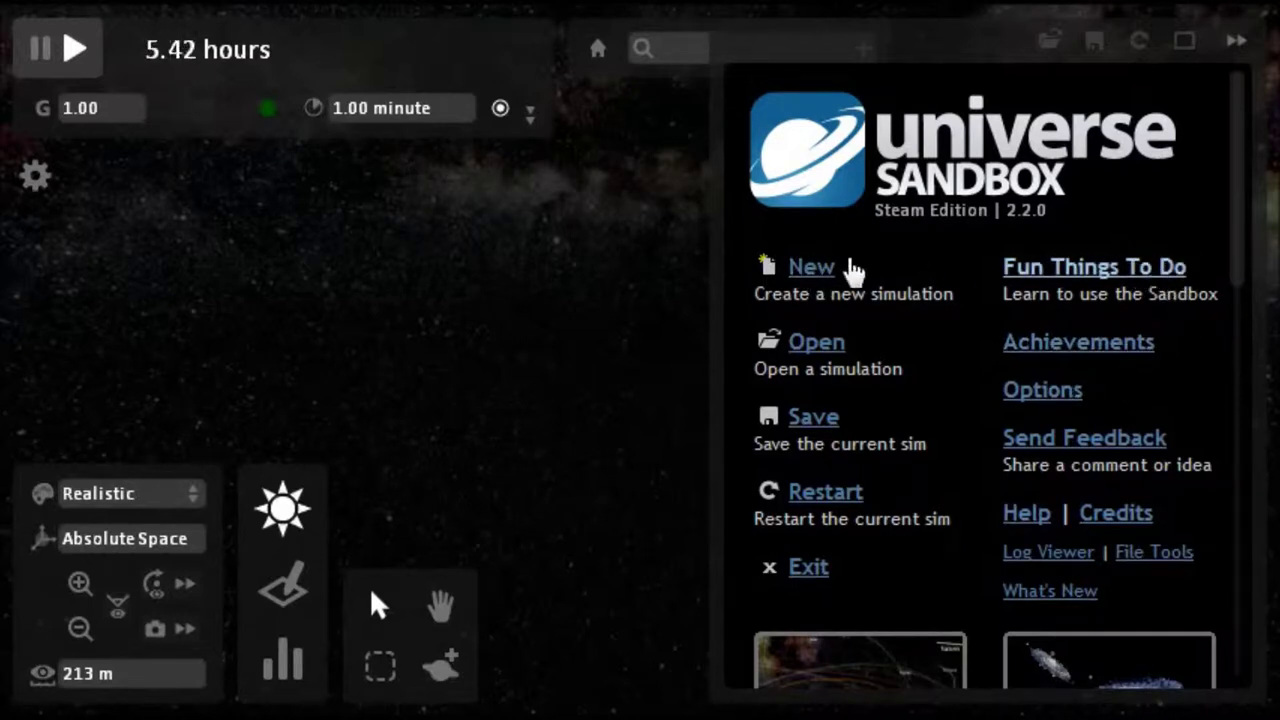
click(1234, 44)
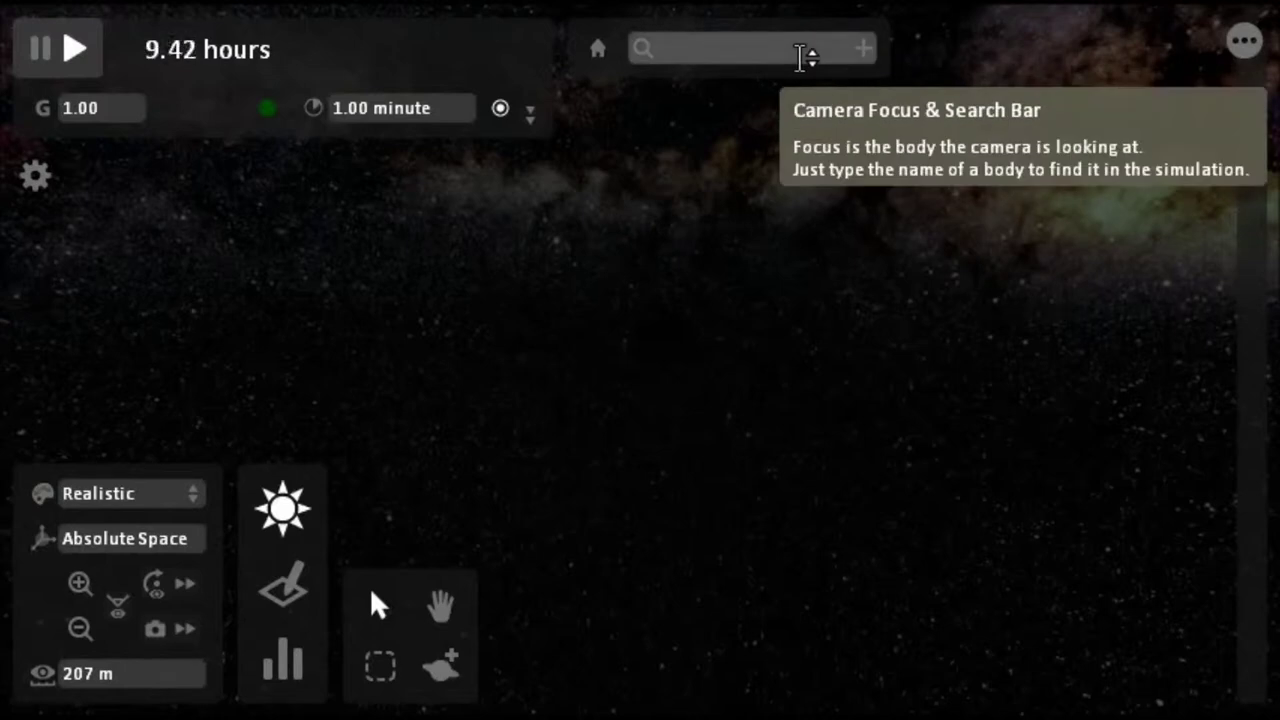
click(597, 60)
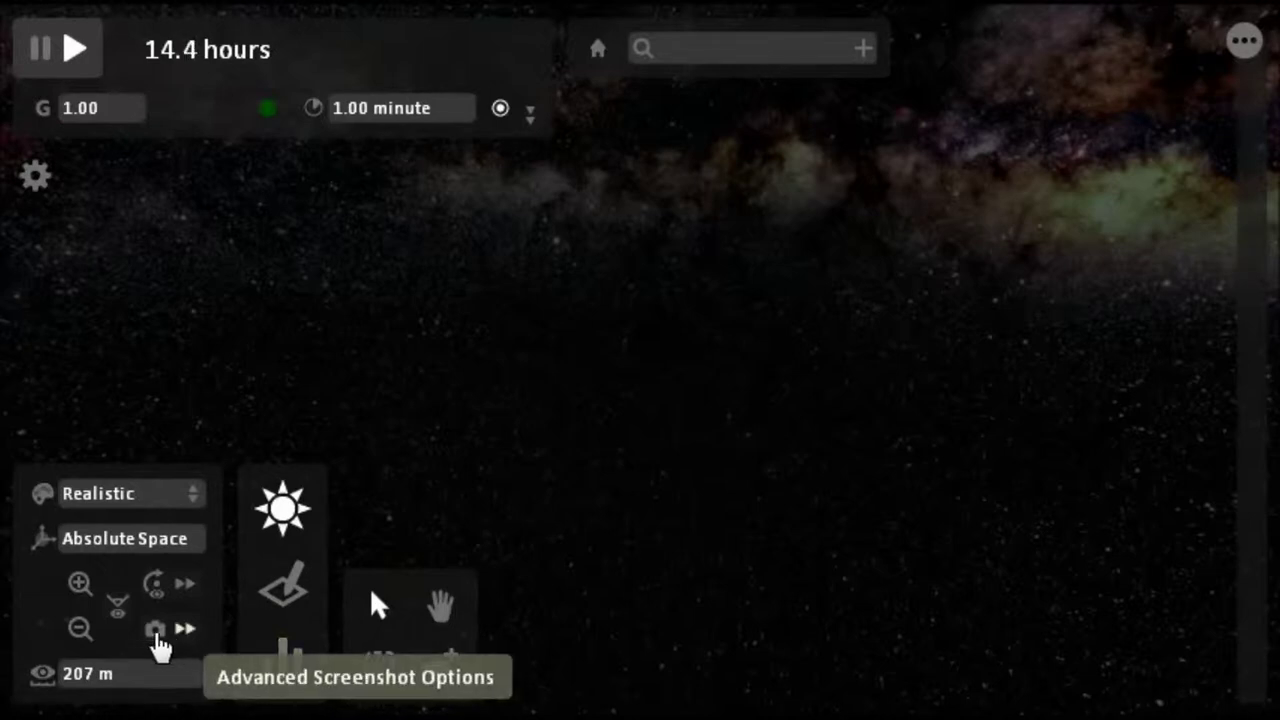
click(133, 505)
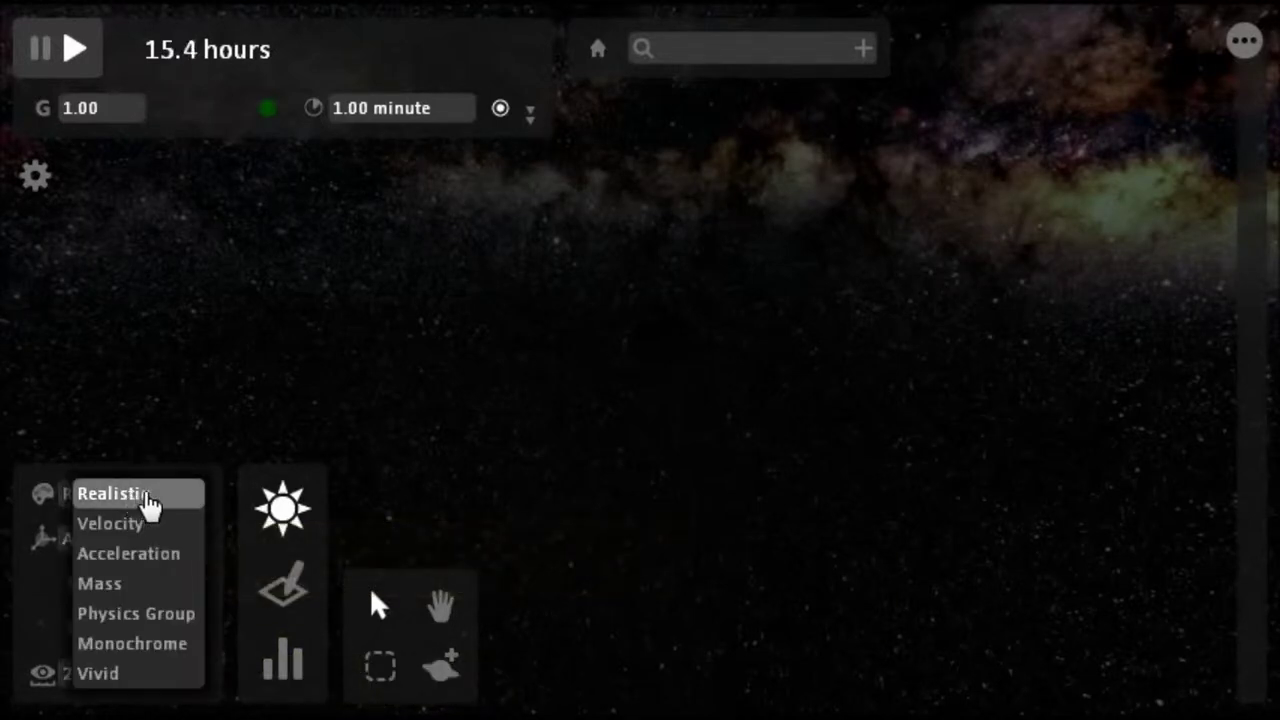
click(148, 500)
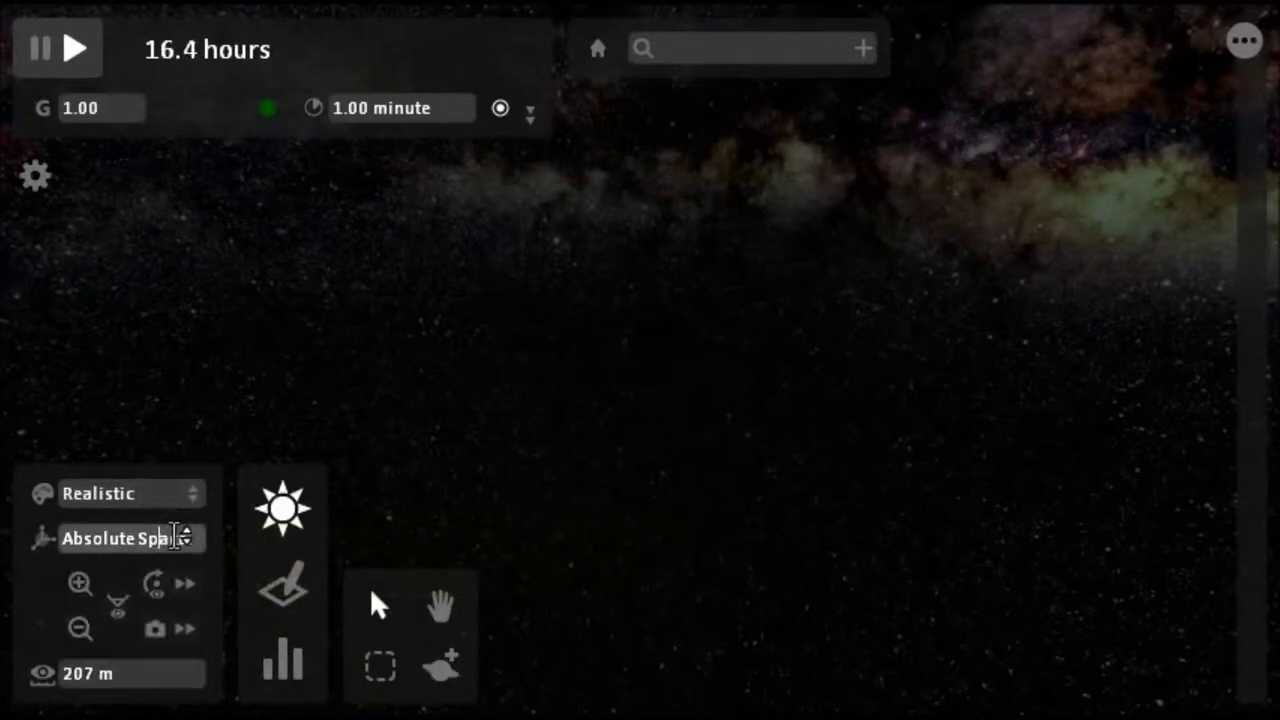
- Pause the simulation in edit mode and orbit the view to bring the Milky Way back
click(306, 597)
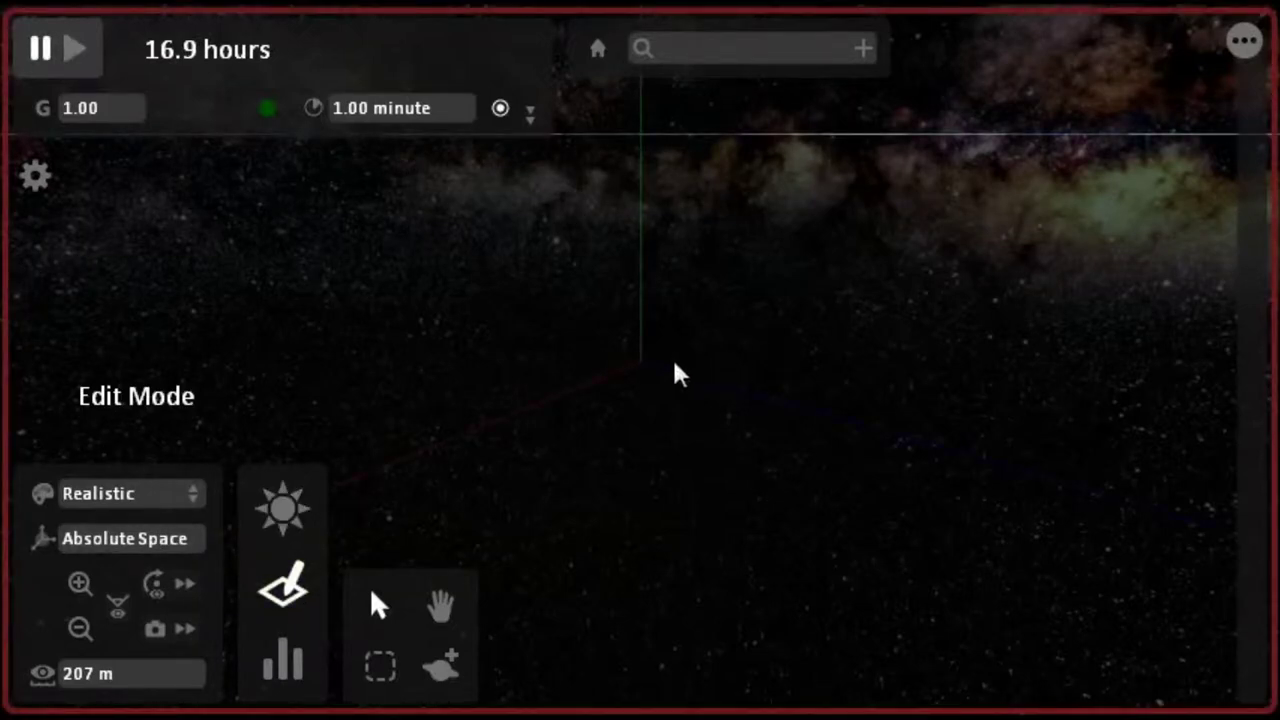
mouse_move(646, 400)
mouse_down()
mouse_move(506, 503)
mouse_move(103, 137)
mouse_up()
mouse_move(35, 362)
mouse_down()
mouse_move(137, 571)
mouse_move(177, 543)
mouse_up()
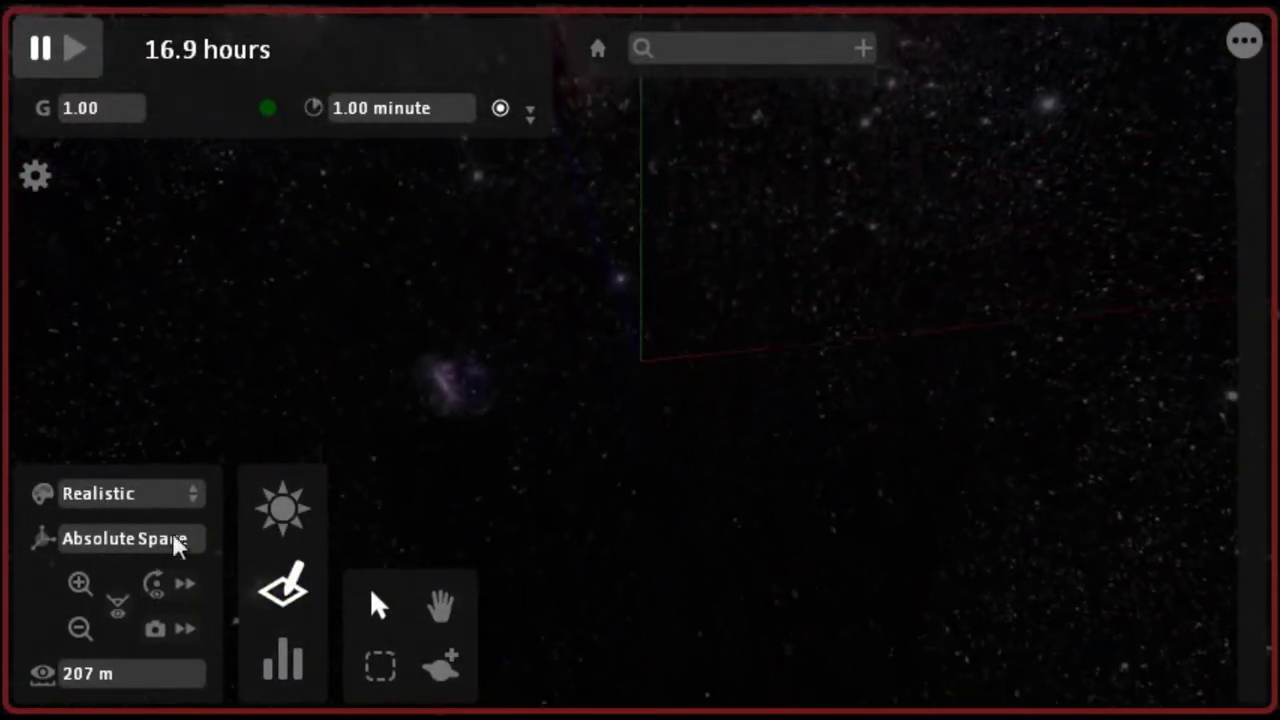
drag(652, 368, 660, 240)
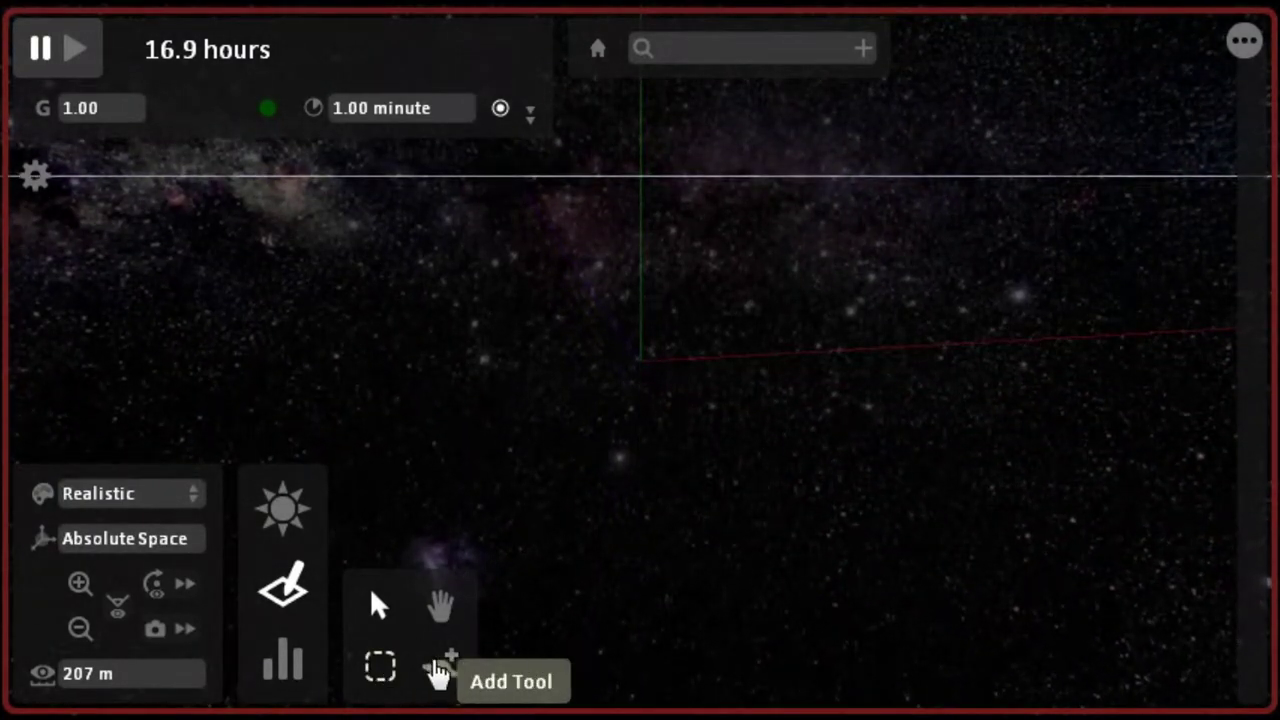
click(440, 606)
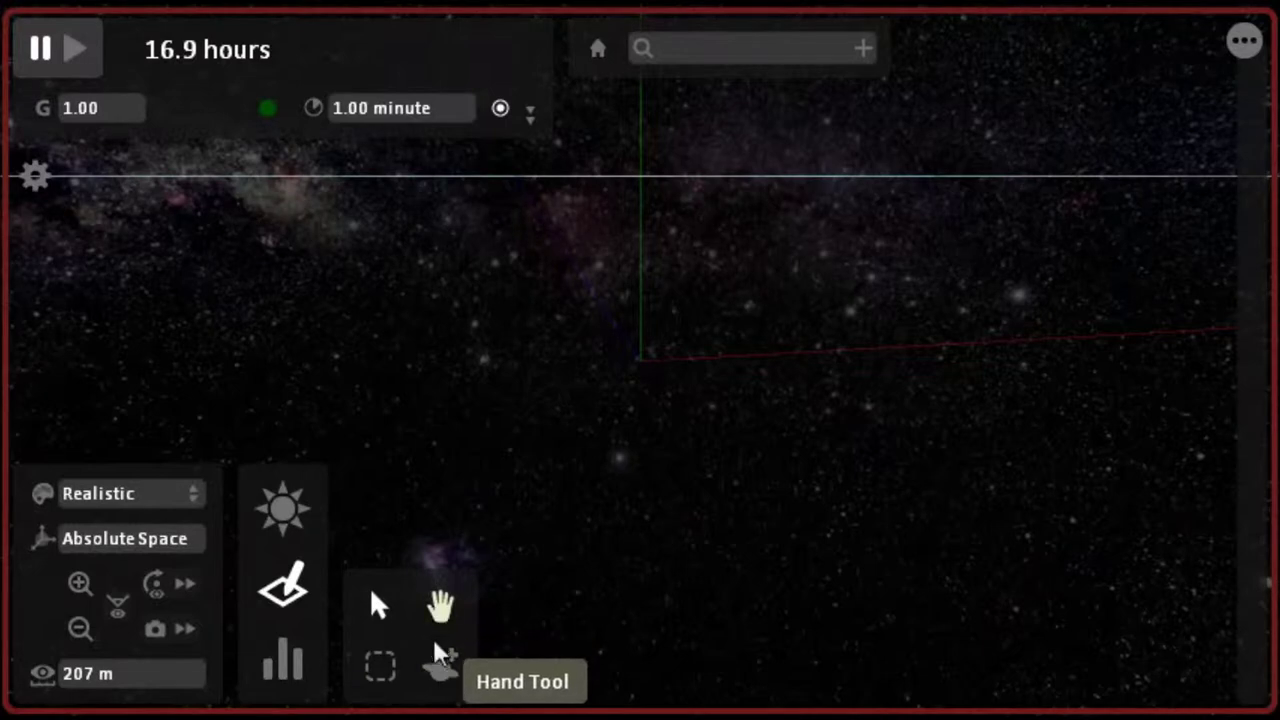
- Add a second Earth, Earth 2, from the Planets category at the view centre
click(441, 670)
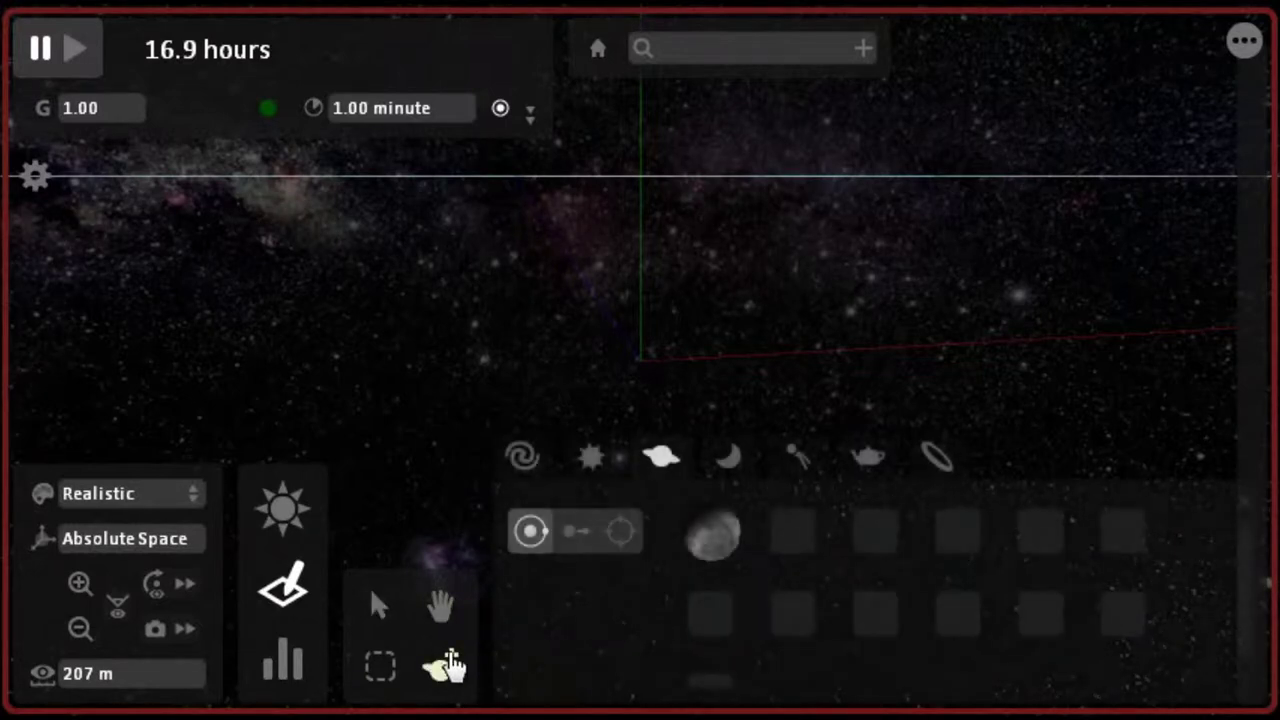
click(729, 458)
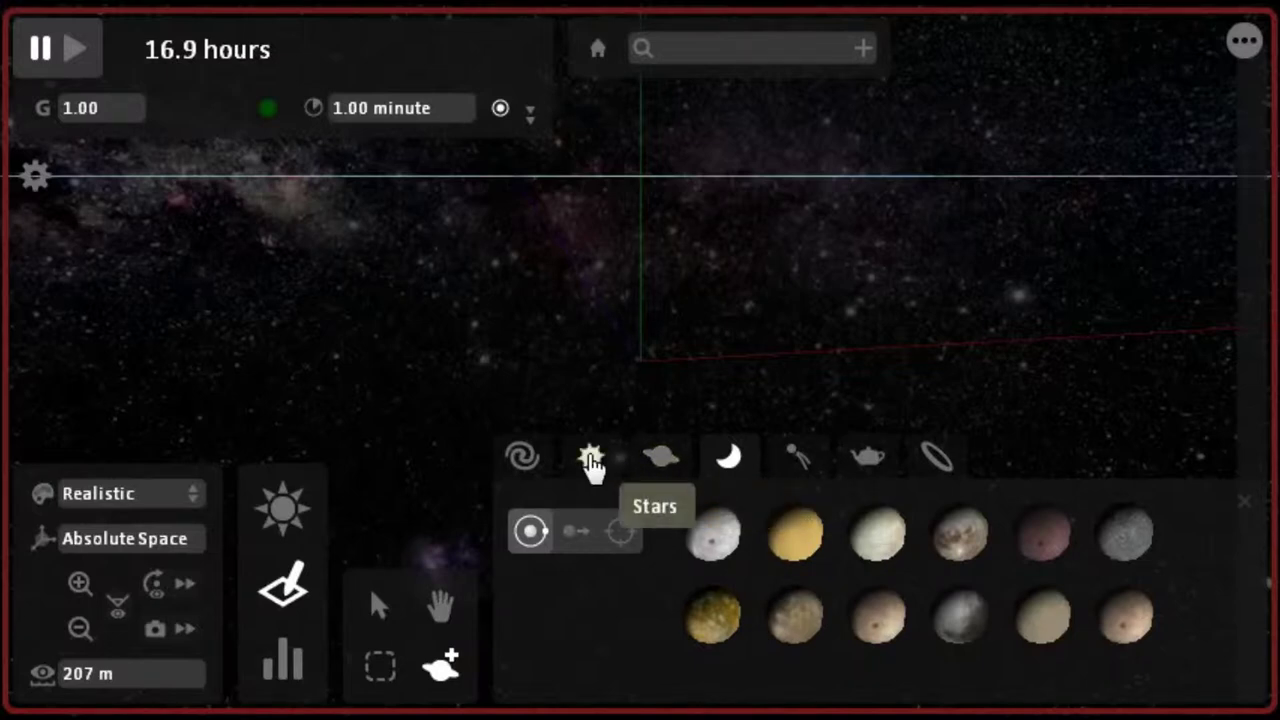
click(679, 464)
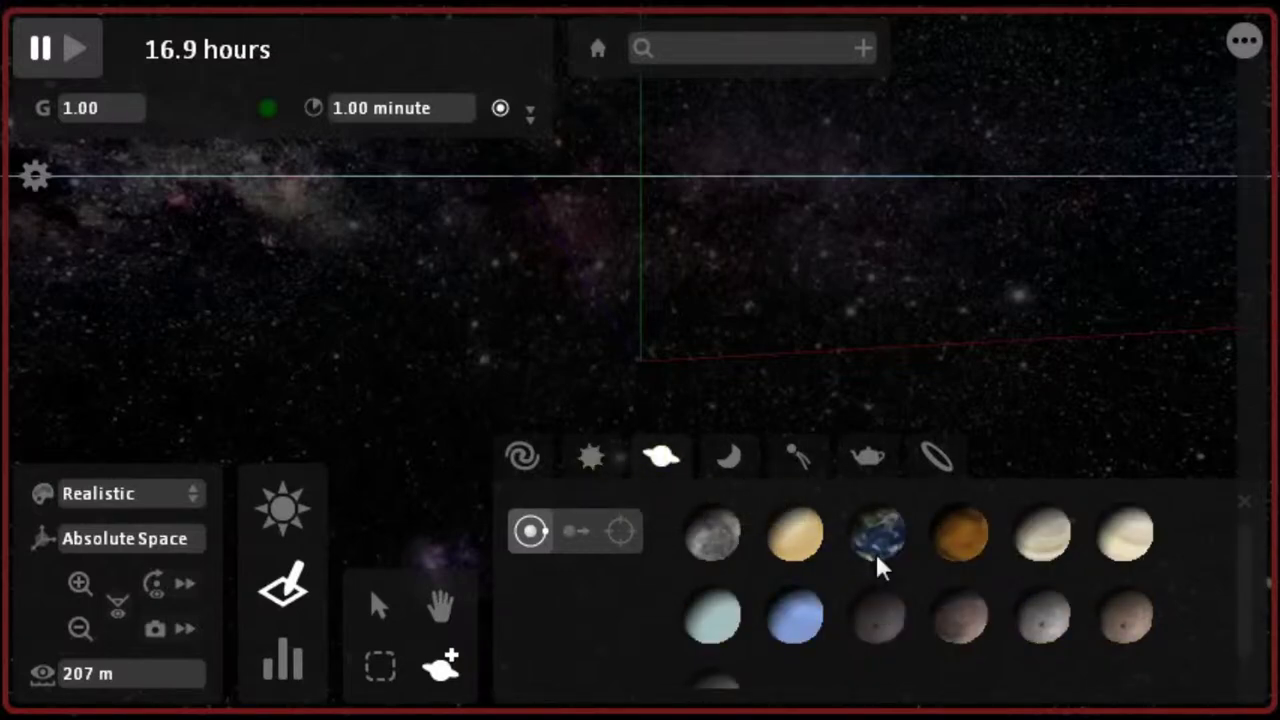
click(877, 560)
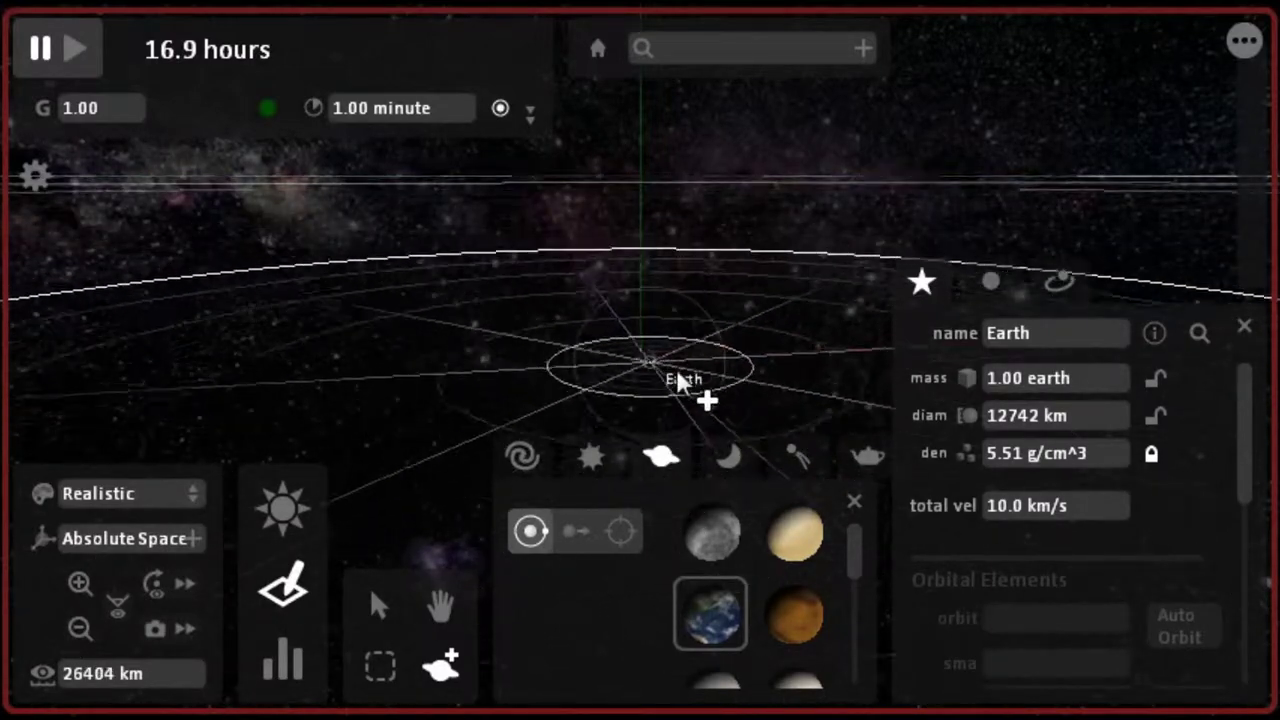
click(659, 366)
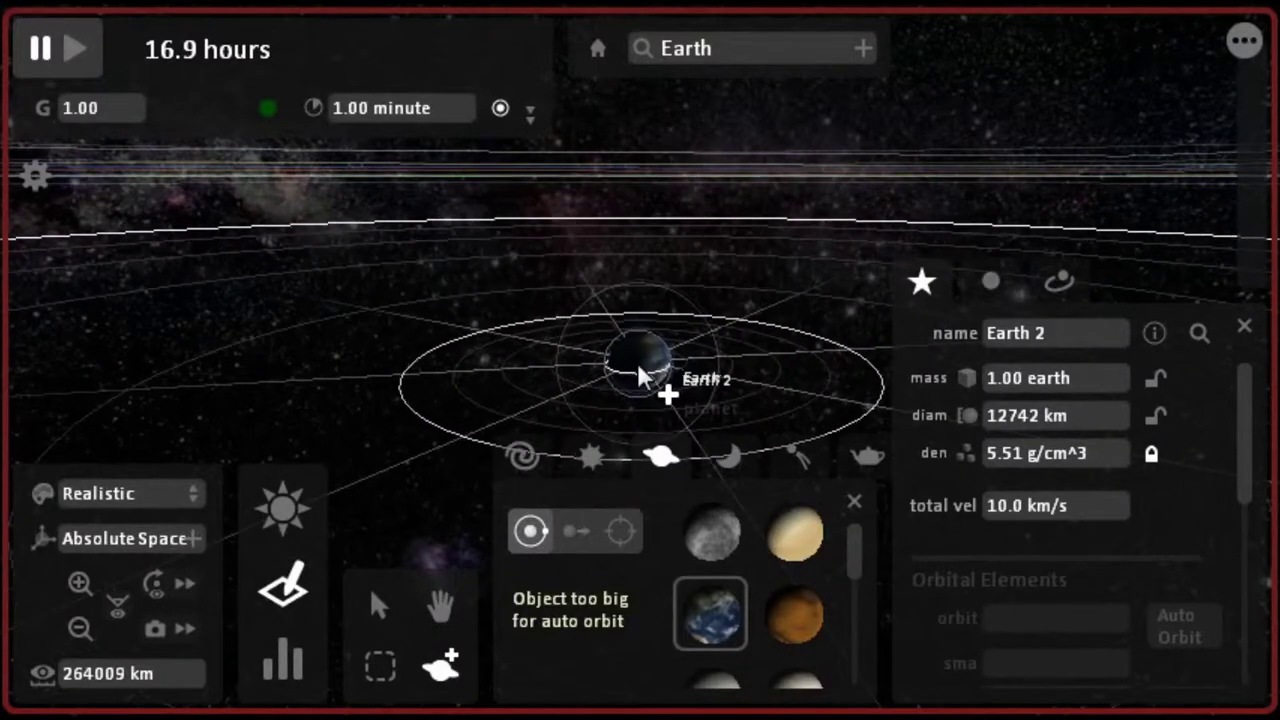
scroll(637, 362, down, 3)
scroll(636, 360, up, 3)
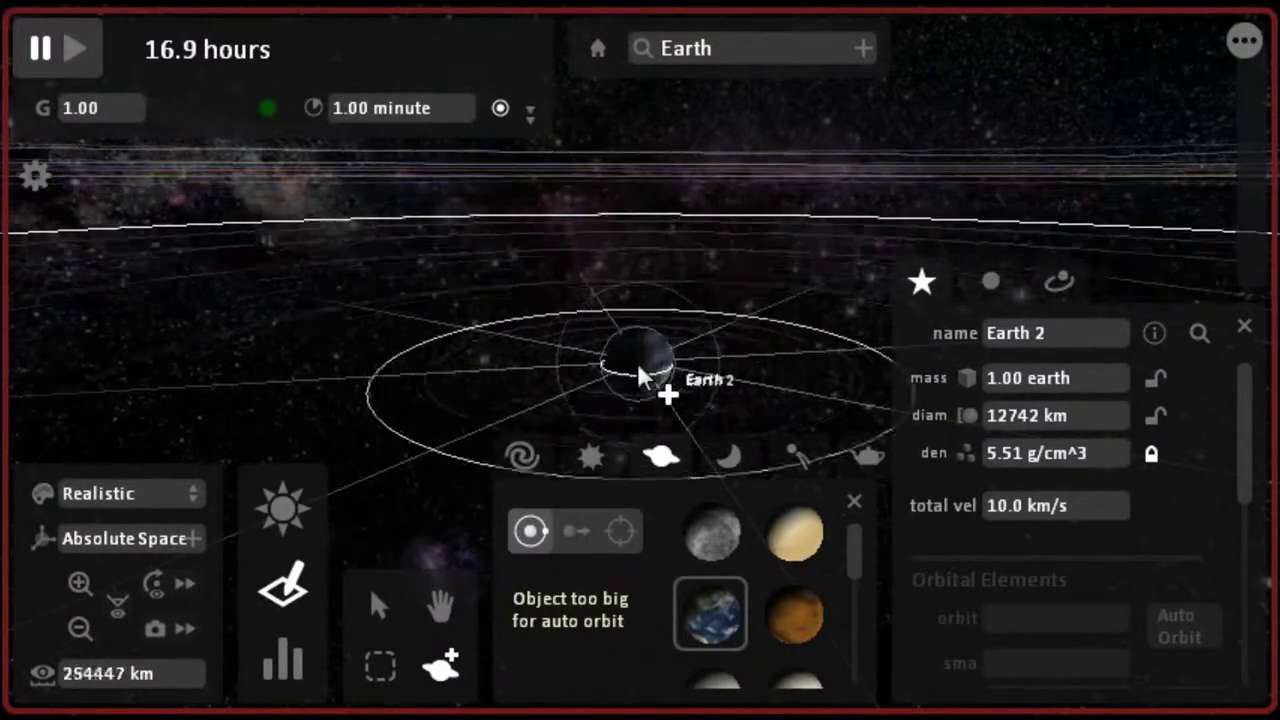
scroll(636, 359, up, 5)
scroll(636, 360, down, 2)
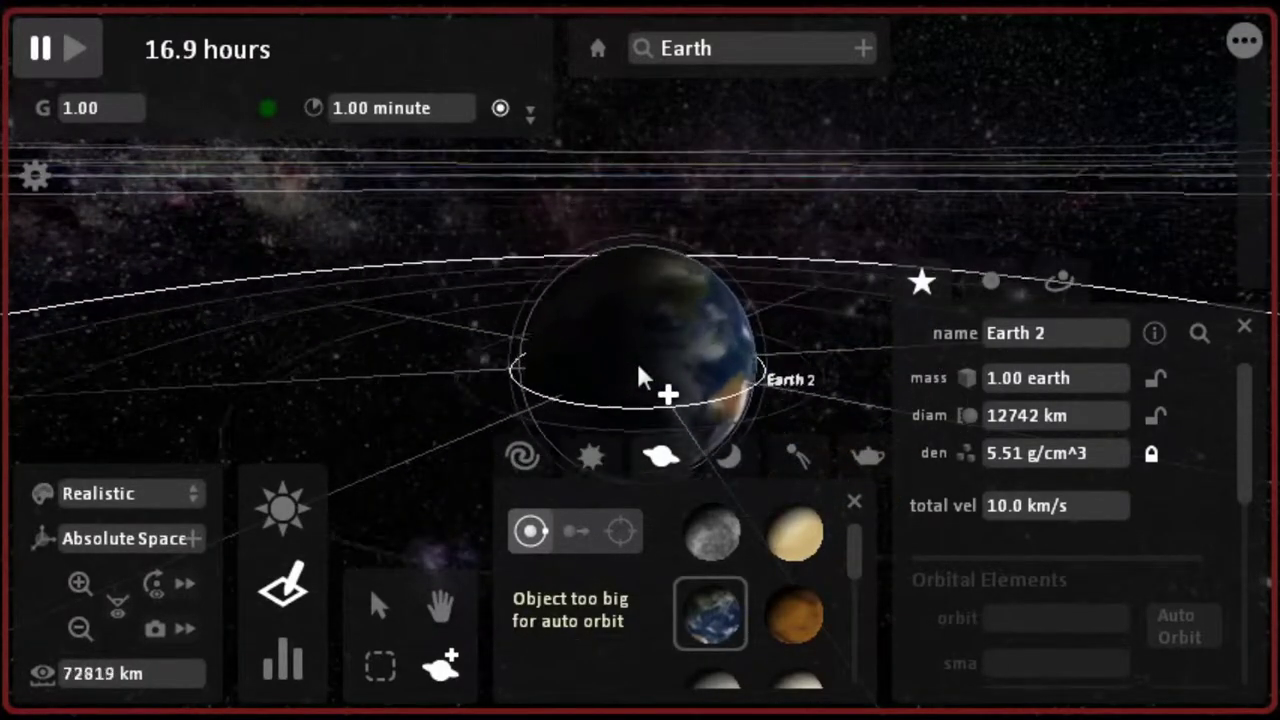
scroll(636, 360, down, 3)
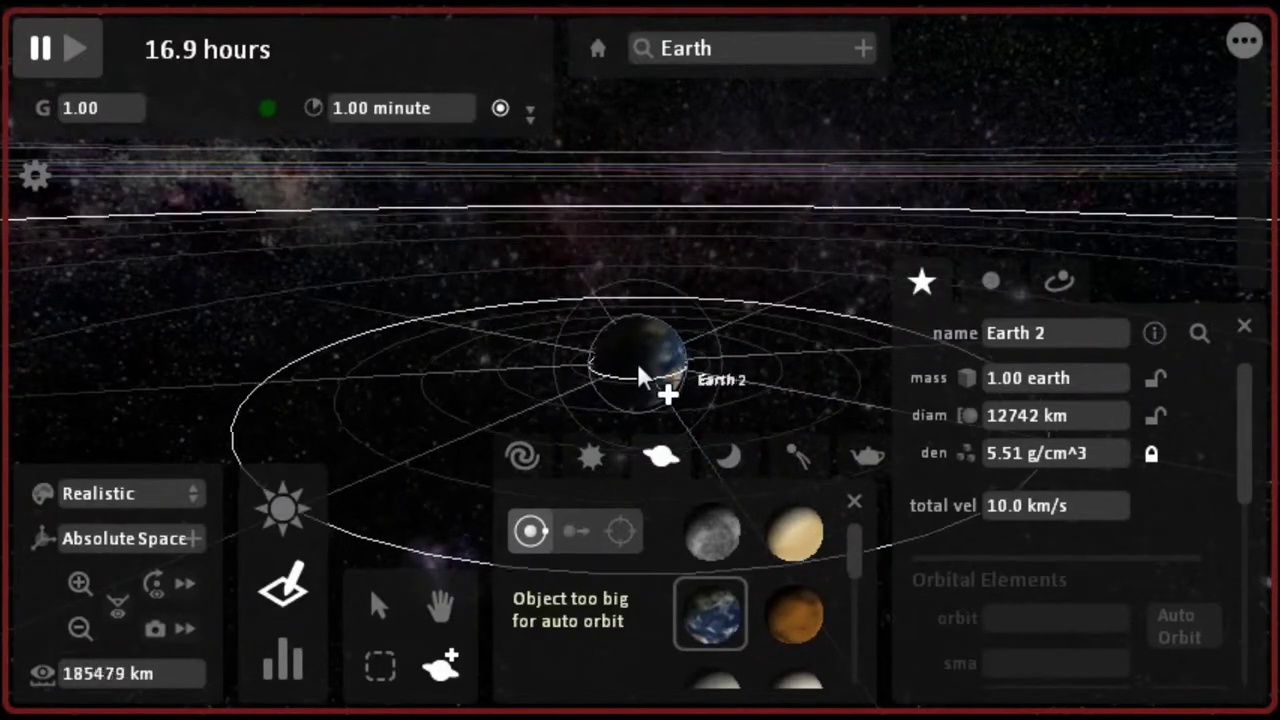
scroll(636, 360, down, 10)
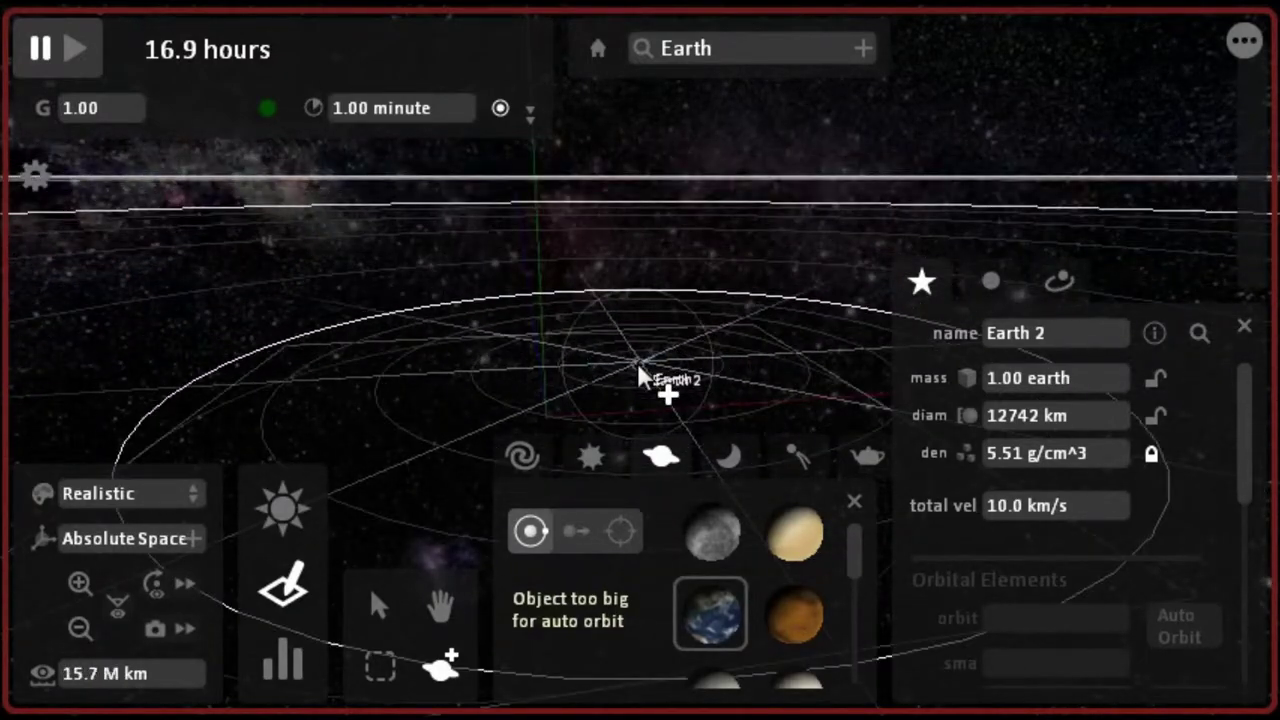
scroll(637, 364, down, 3)
scroll(637, 364, up, 10)
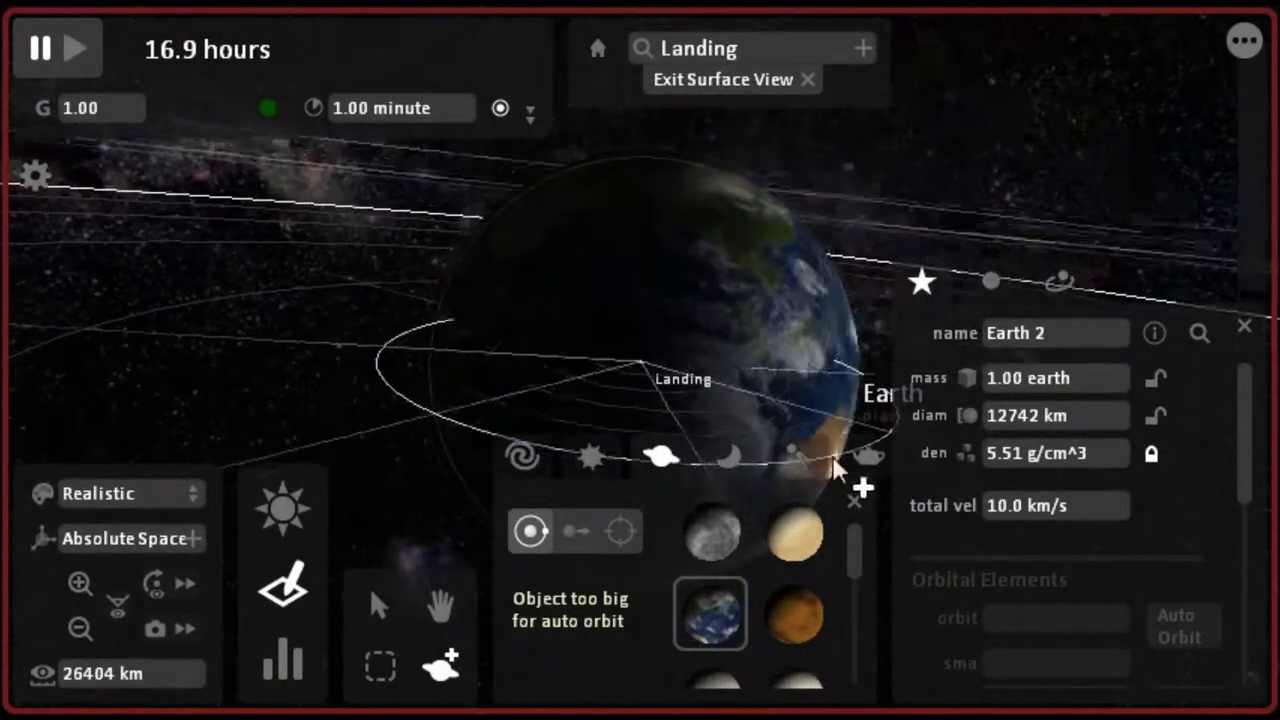
- Add Moon 4, a 3475 km Moon, with velocity so it orbits near Earth
click(729, 460)
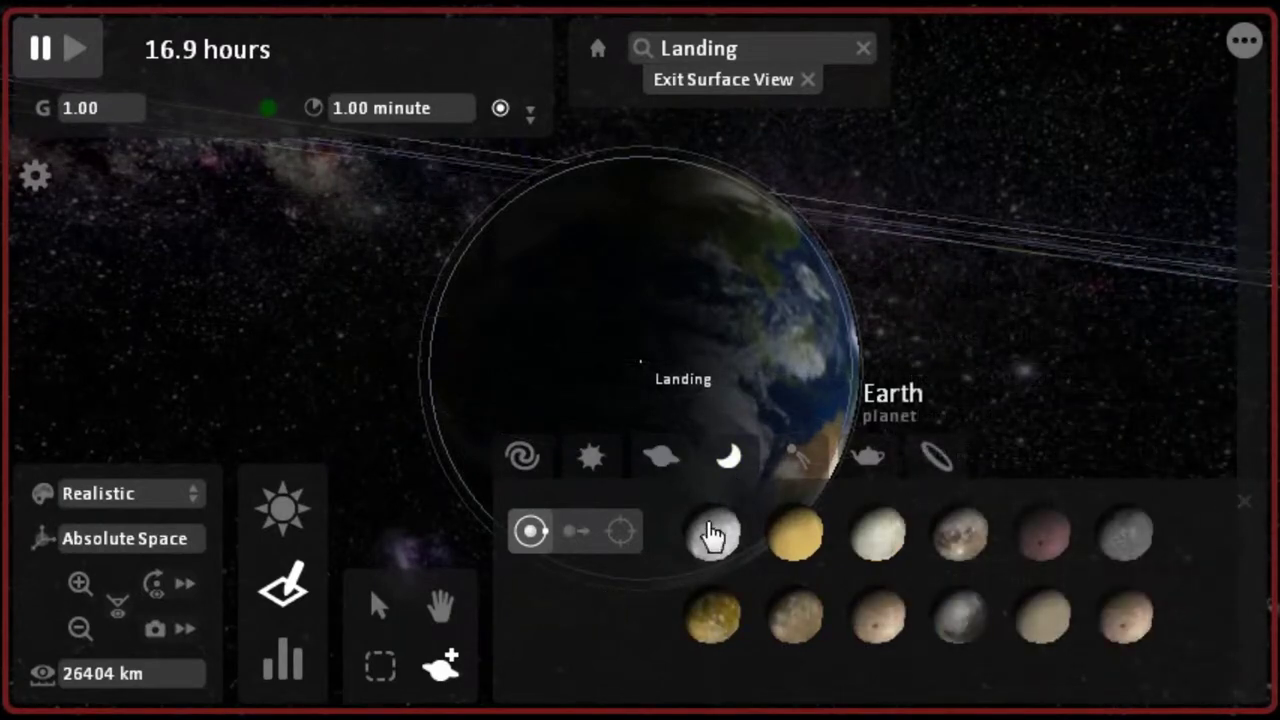
click(711, 535)
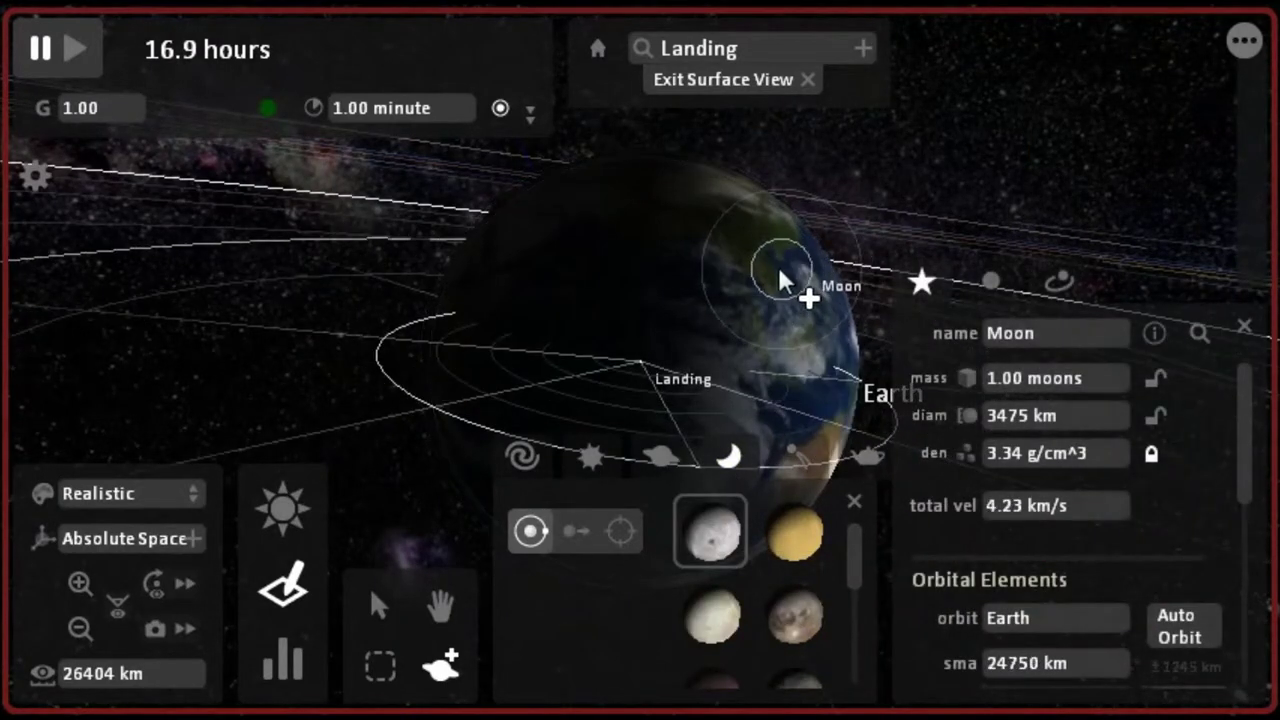
mouse_move(702, 340)
mouse_down()
mouse_move(694, 354)
mouse_move(600, 368)
mouse_move(512, 490)
mouse_move(612, 412)
mouse_move(667, 407)
mouse_move(609, 542)
mouse_move(621, 590)
mouse_move(994, 594)
mouse_move(697, 563)
mouse_move(577, 531)
mouse_move(572, 497)
mouse_move(613, 412)
mouse_move(660, 412)
mouse_move(600, 572)
mouse_move(497, 407)
mouse_move(444, 445)
mouse_up()
scroll(614, 414, down, 5)
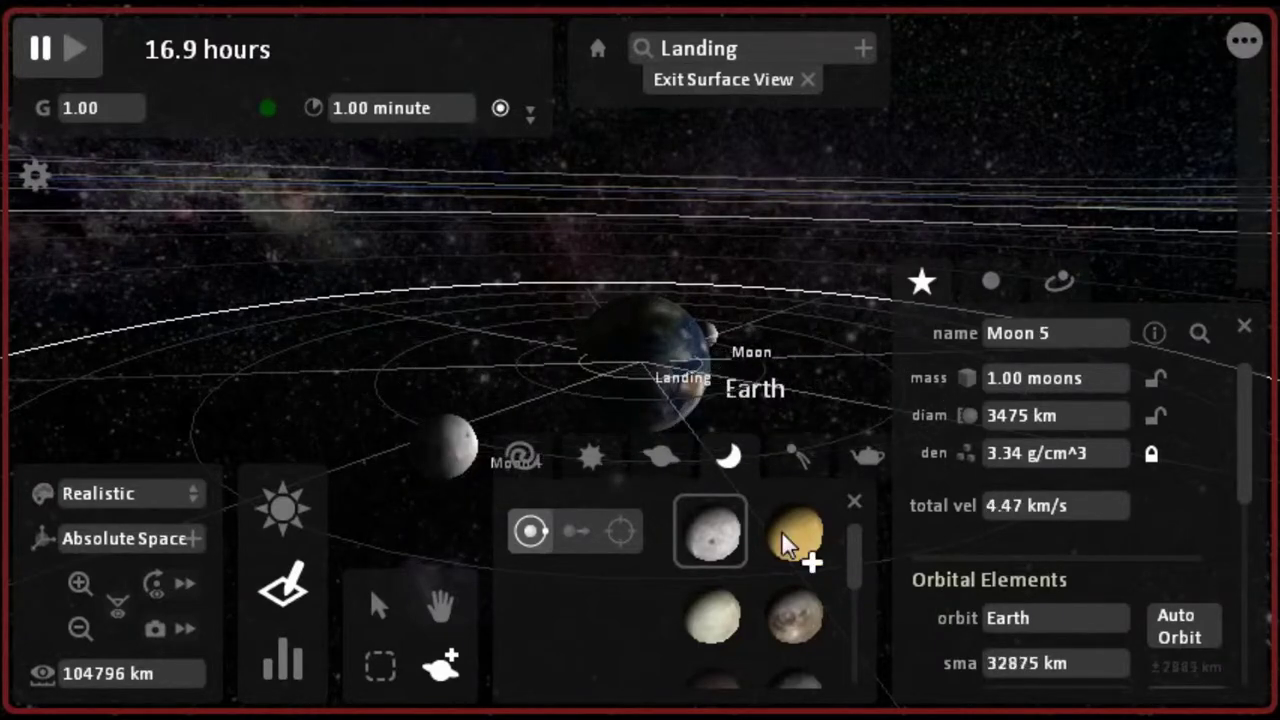
- Place Ring 6, 8000 km across, left of Earth, then close the palette and leave surface view
click(802, 458)
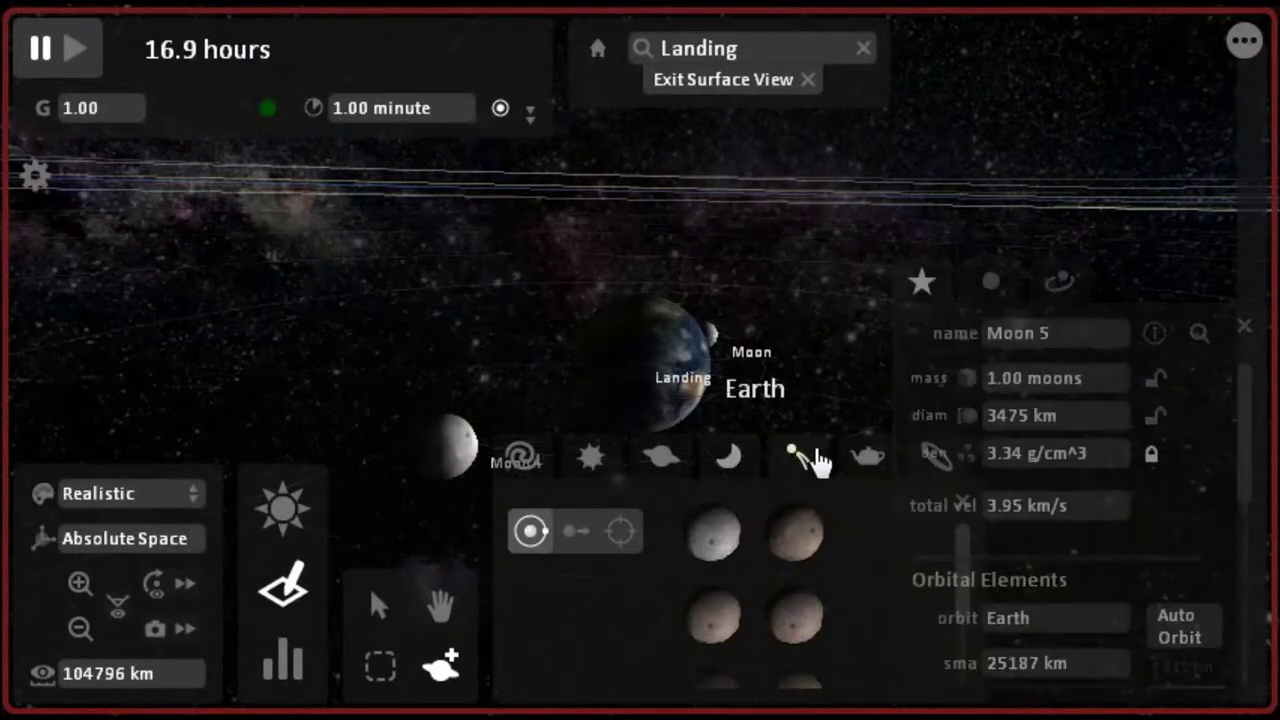
click(860, 462)
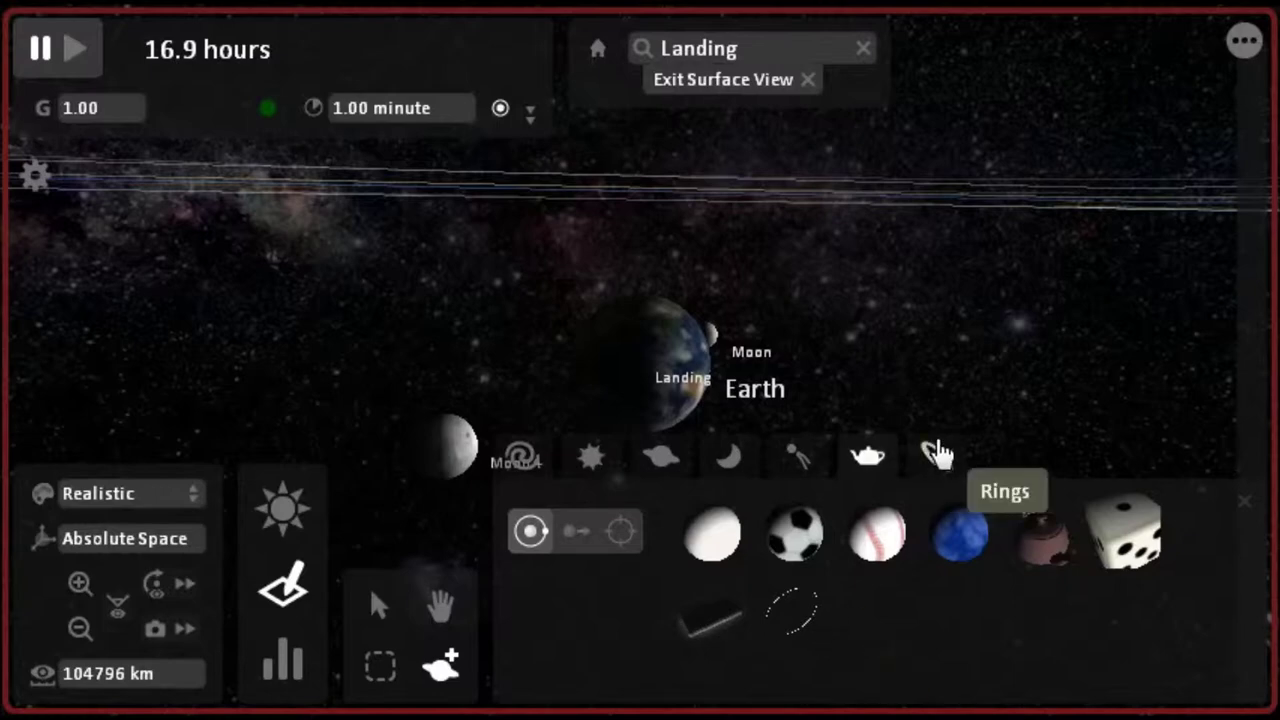
click(790, 605)
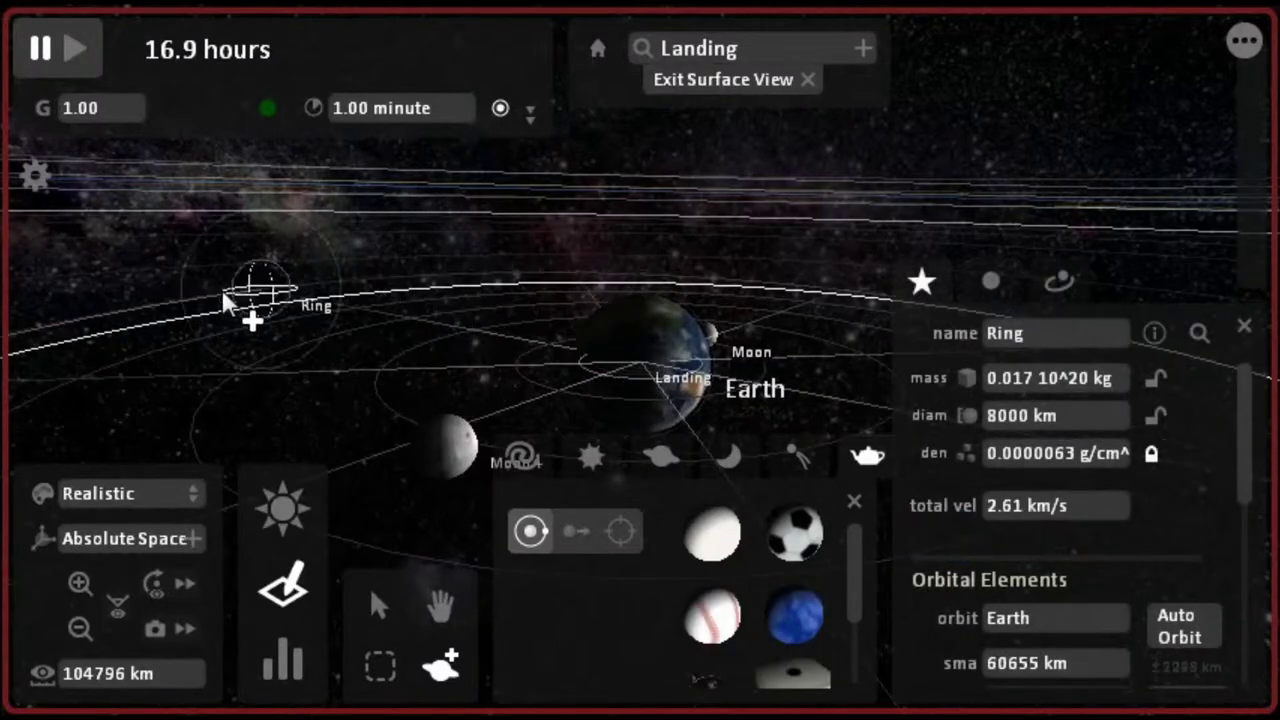
scroll(150, 378, down, 5)
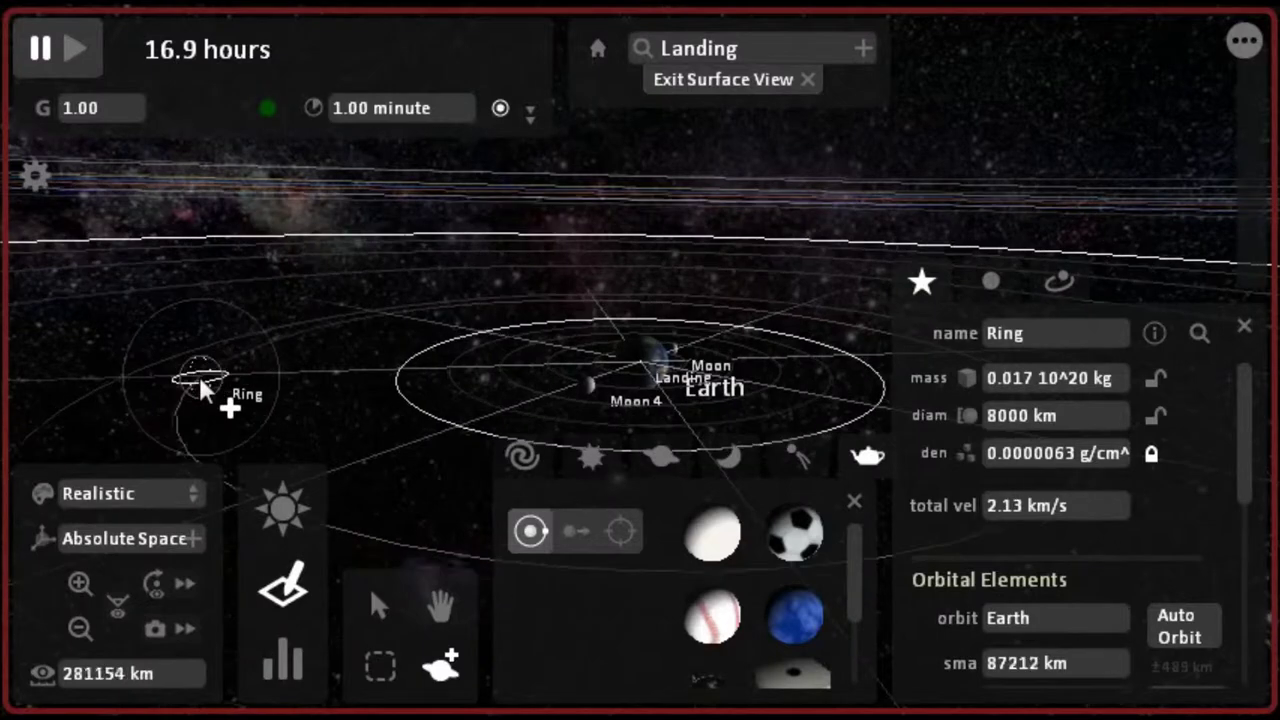
click(200, 378)
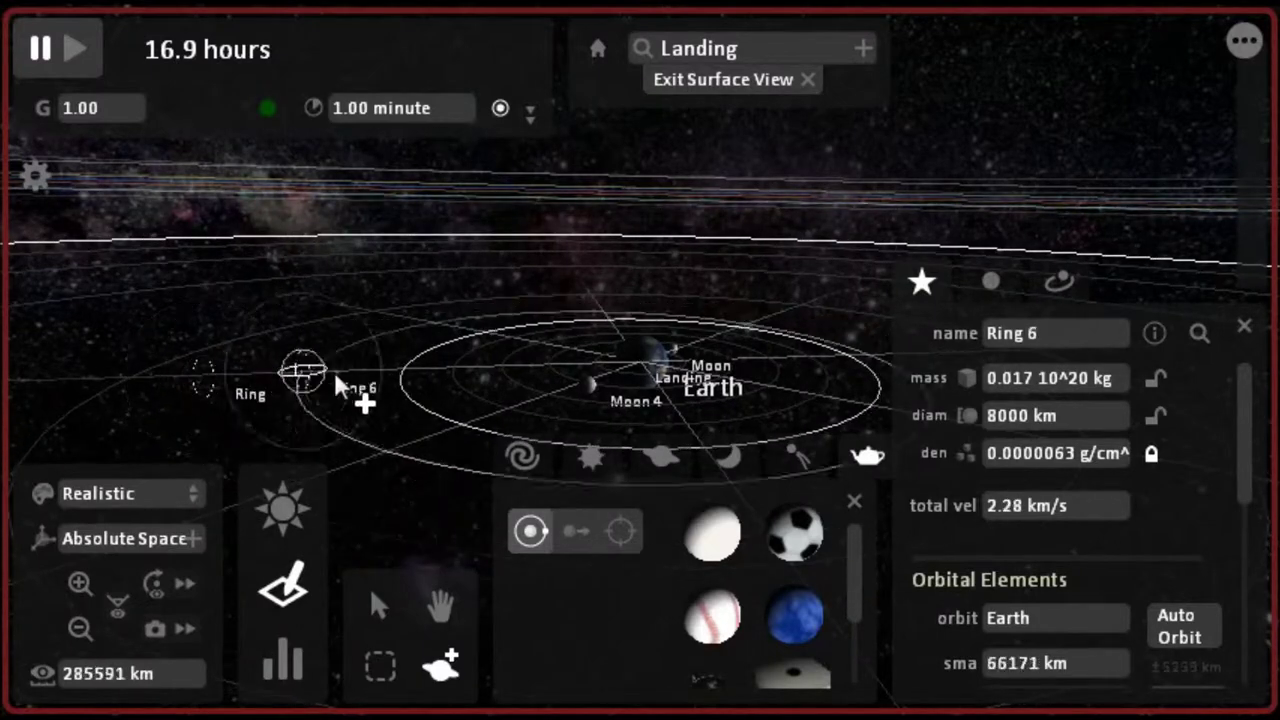
click(858, 512)
mouse_move(604, 462)
mouse_down()
mouse_move(494, 514)
mouse_move(1032, 514)
mouse_up()
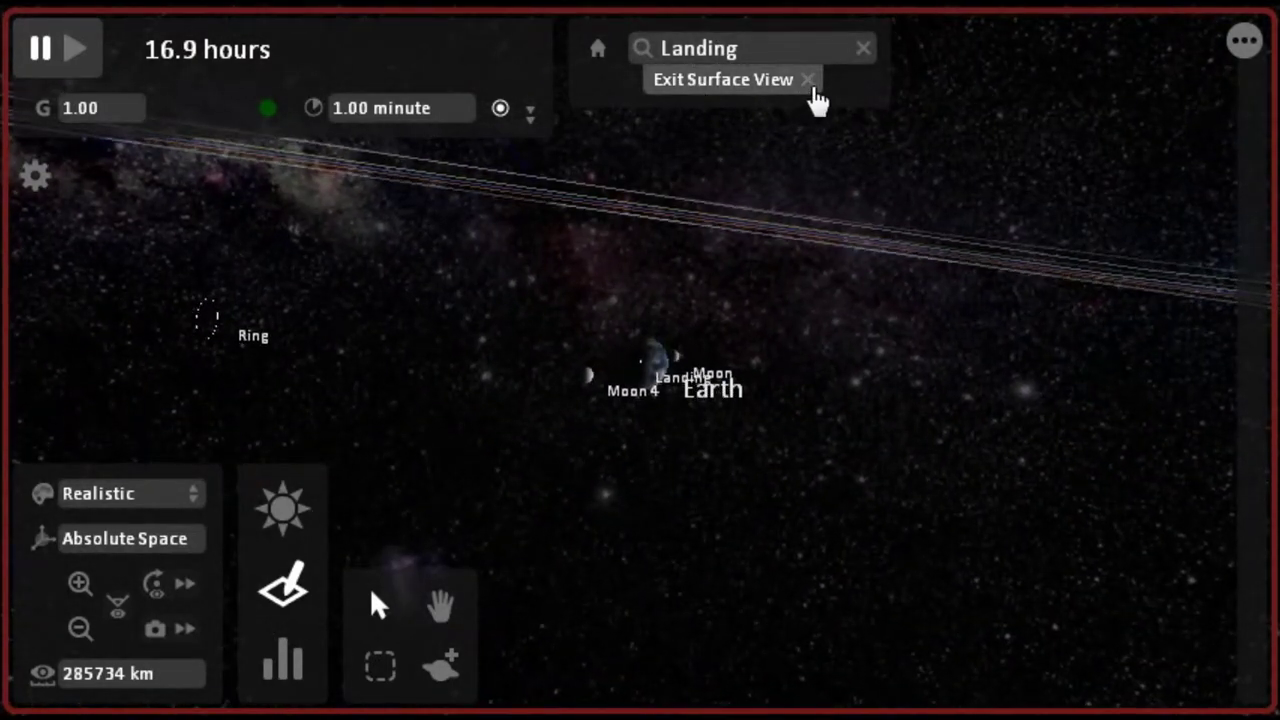
click(811, 82)
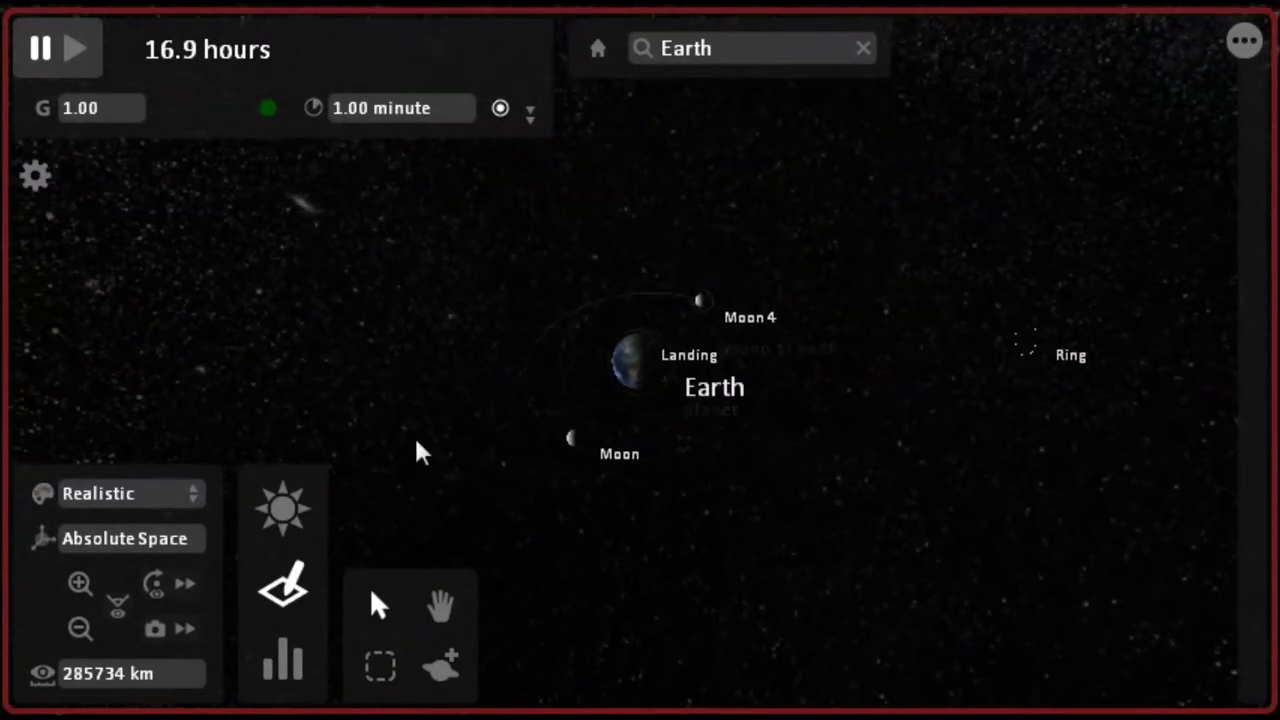
- Compare Earth, Moon, Moon 4 and the Ring in a Mass chart, then return to editing
click(305, 676)
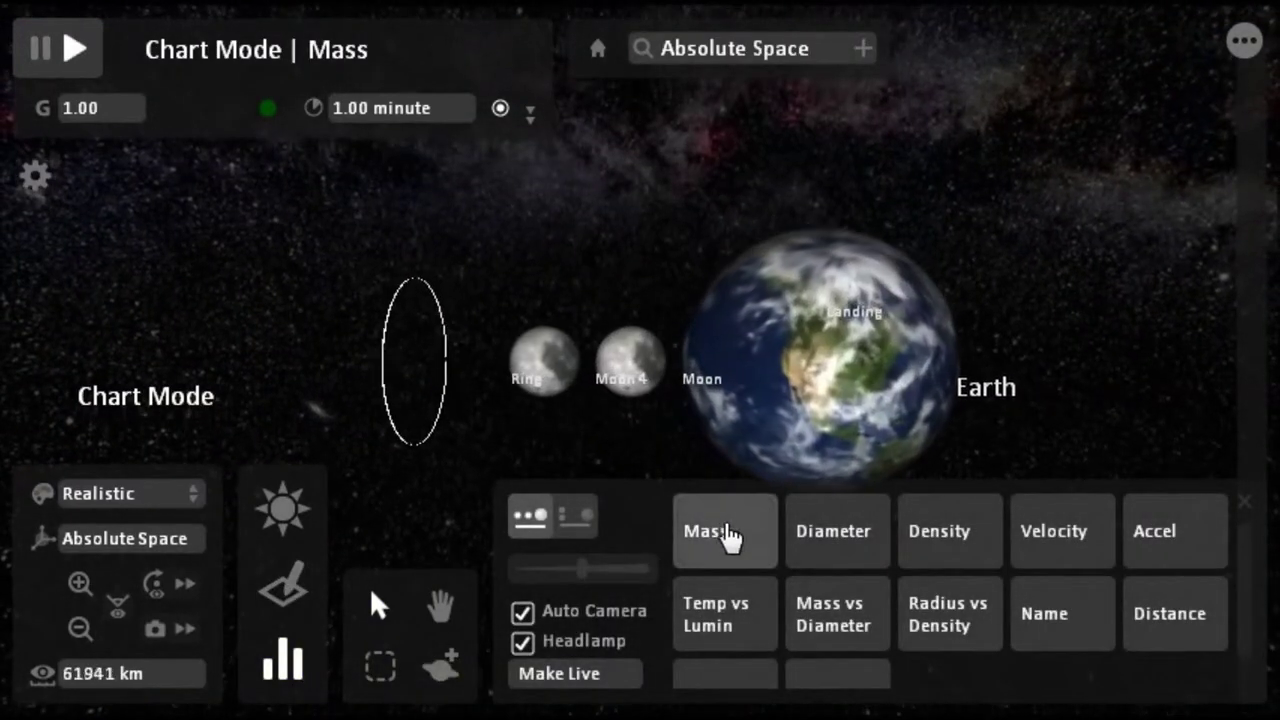
click(727, 537)
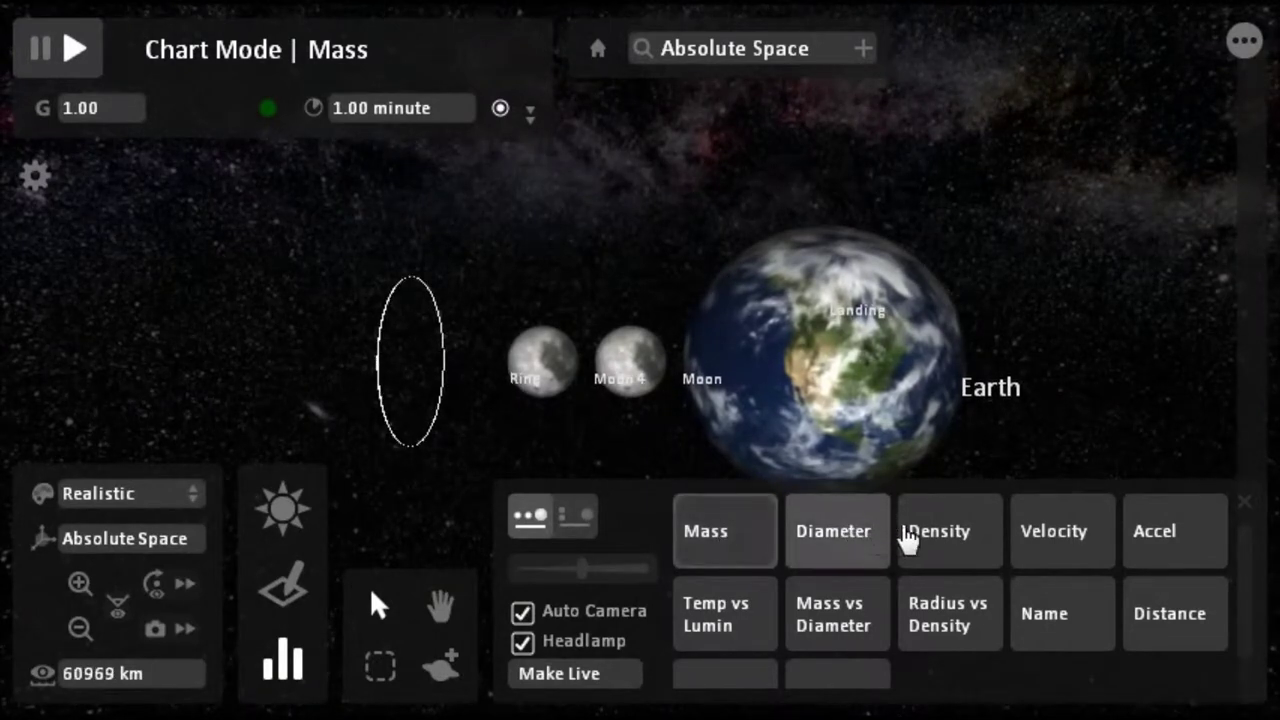
scroll(965, 597, down, 1)
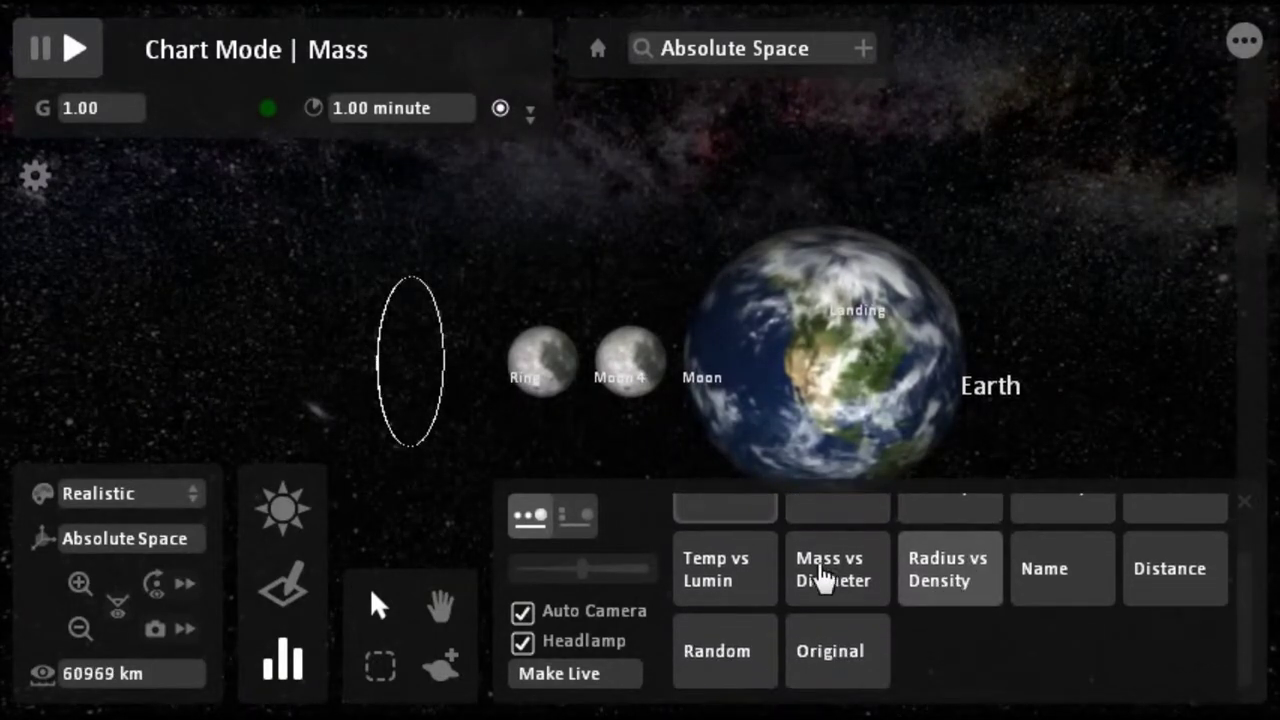
scroll(822, 578, up, 1)
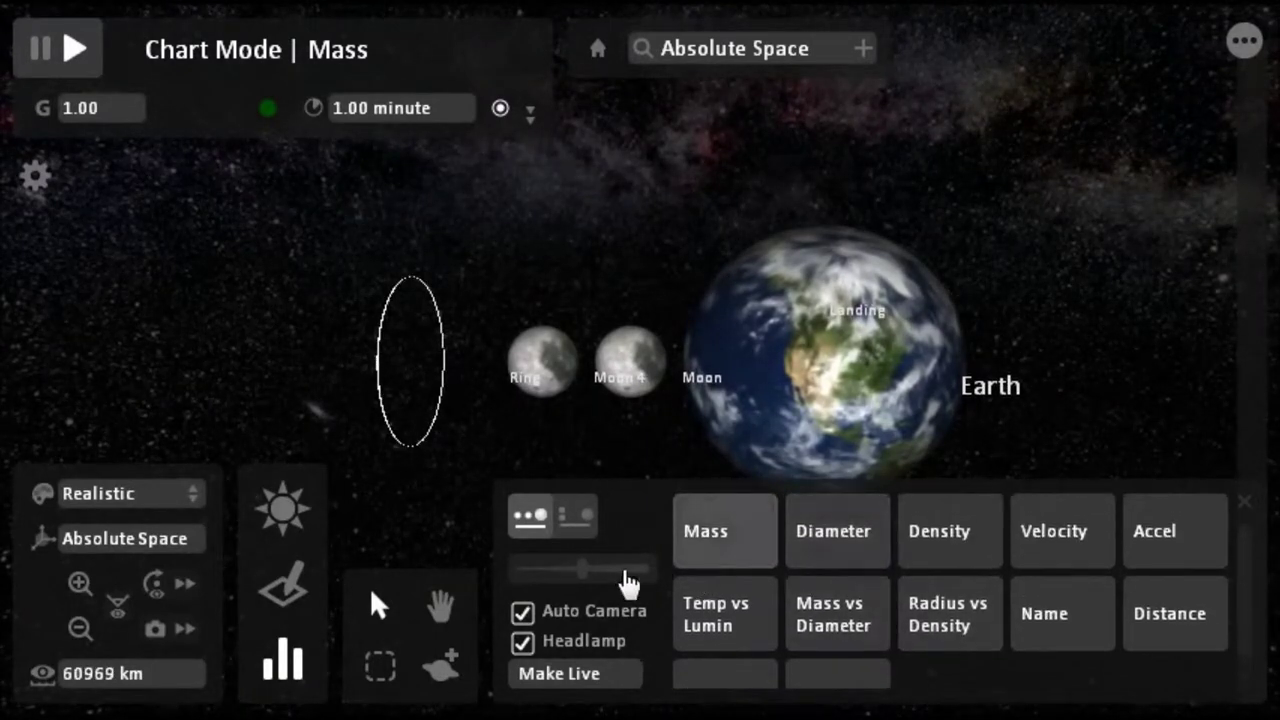
click(287, 597)
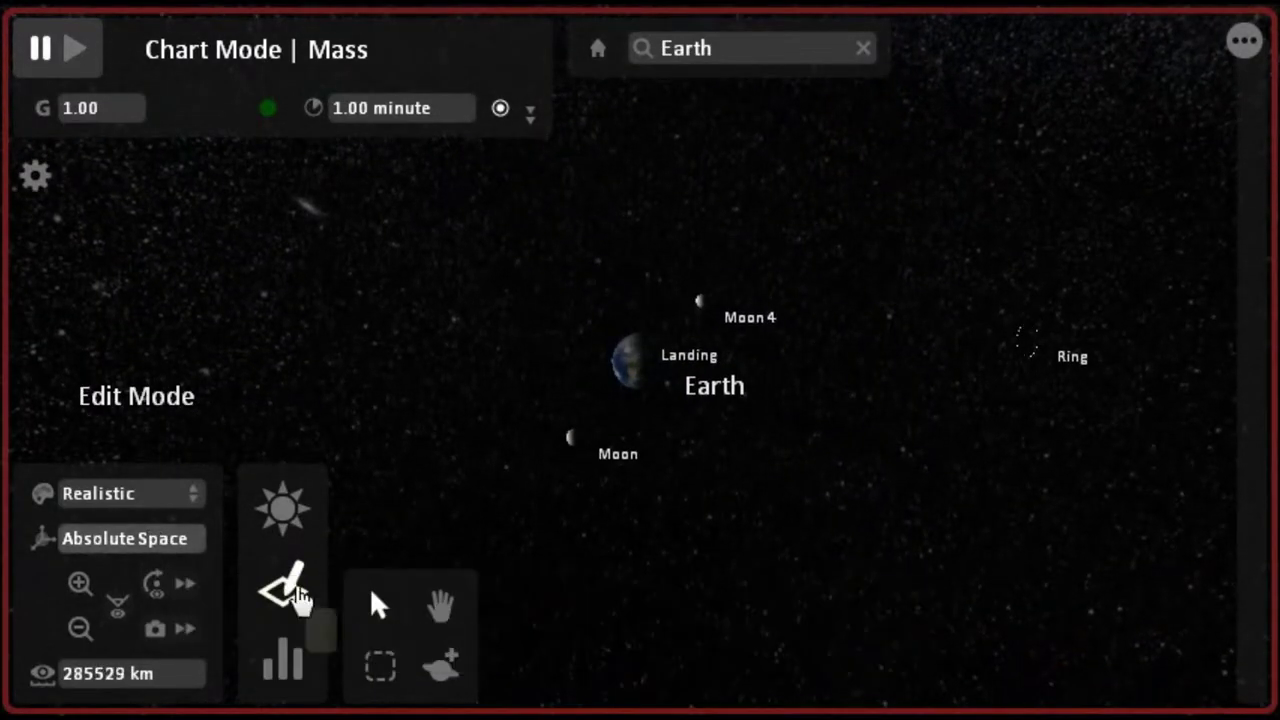
- Switch to the Hand tool and orbit the view around Earth, its moons and the Ring
click(443, 608)
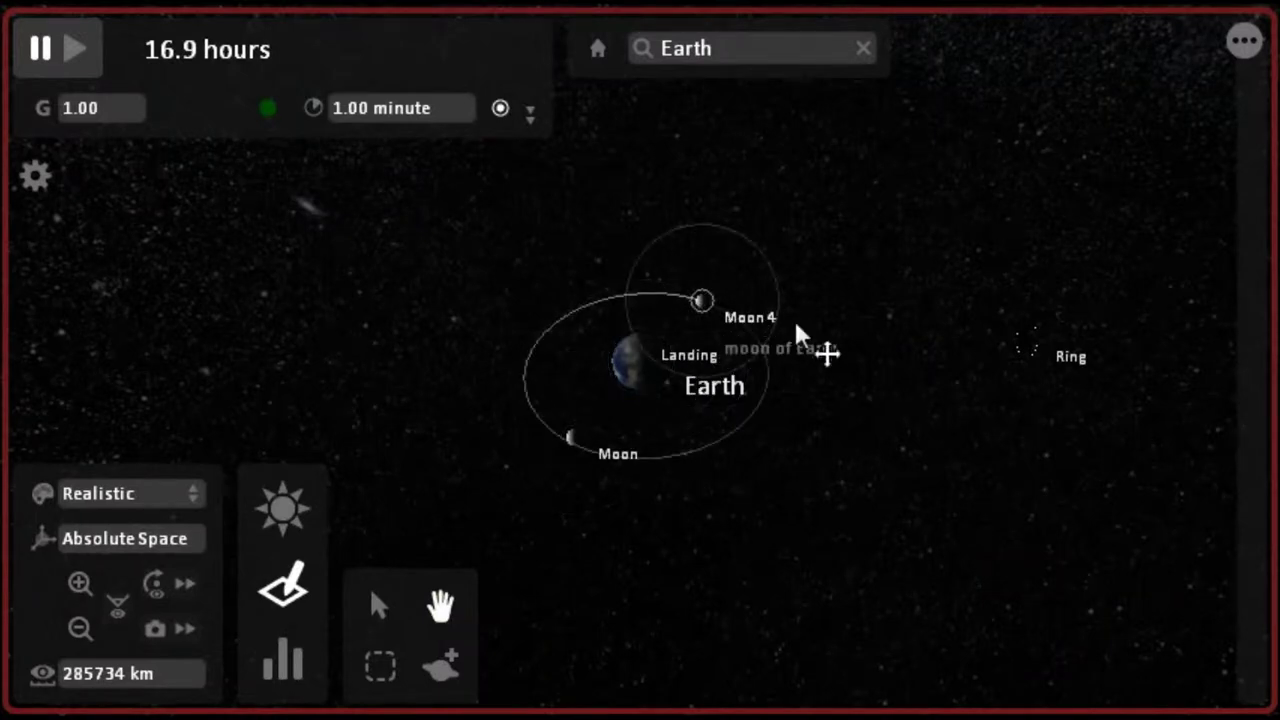
mouse_move(949, 388)
mouse_down()
mouse_move(763, 496)
mouse_move(675, 298)
mouse_move(1194, 370)
mouse_move(1123, 152)
mouse_move(1100, 125)
mouse_up()
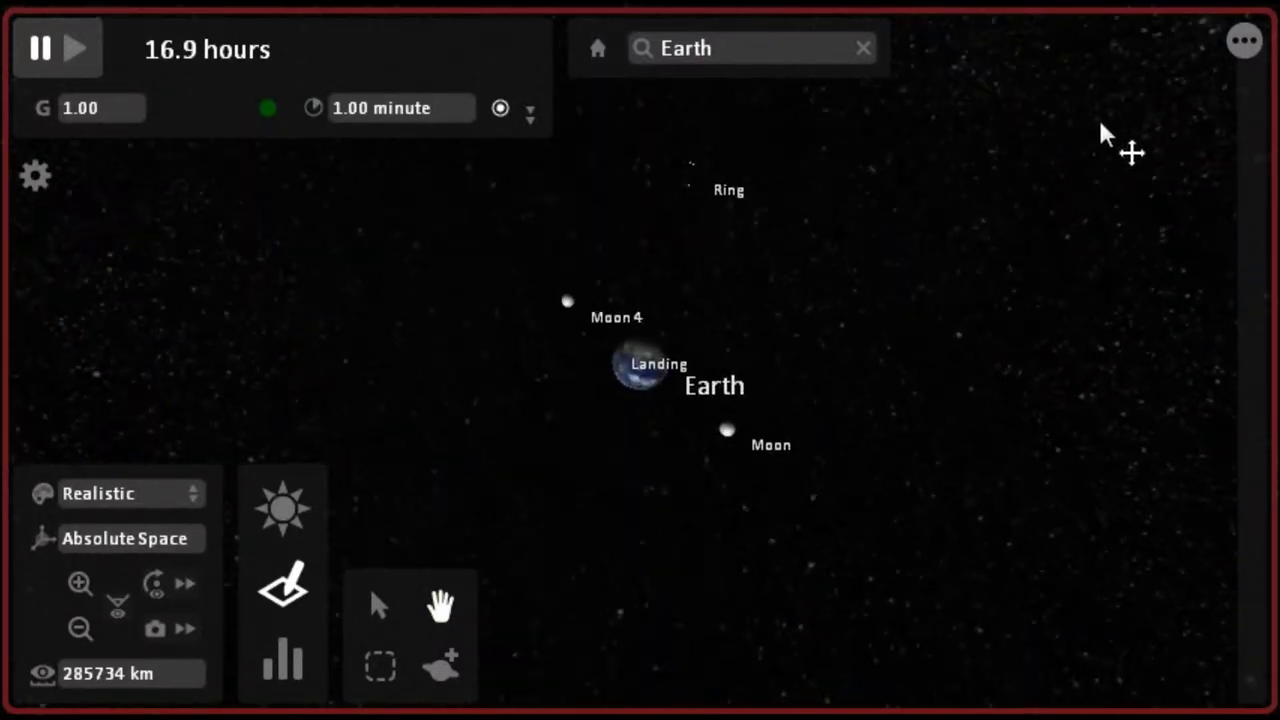
scroll(837, 346, up, 3)
scroll(829, 345, down, 4)
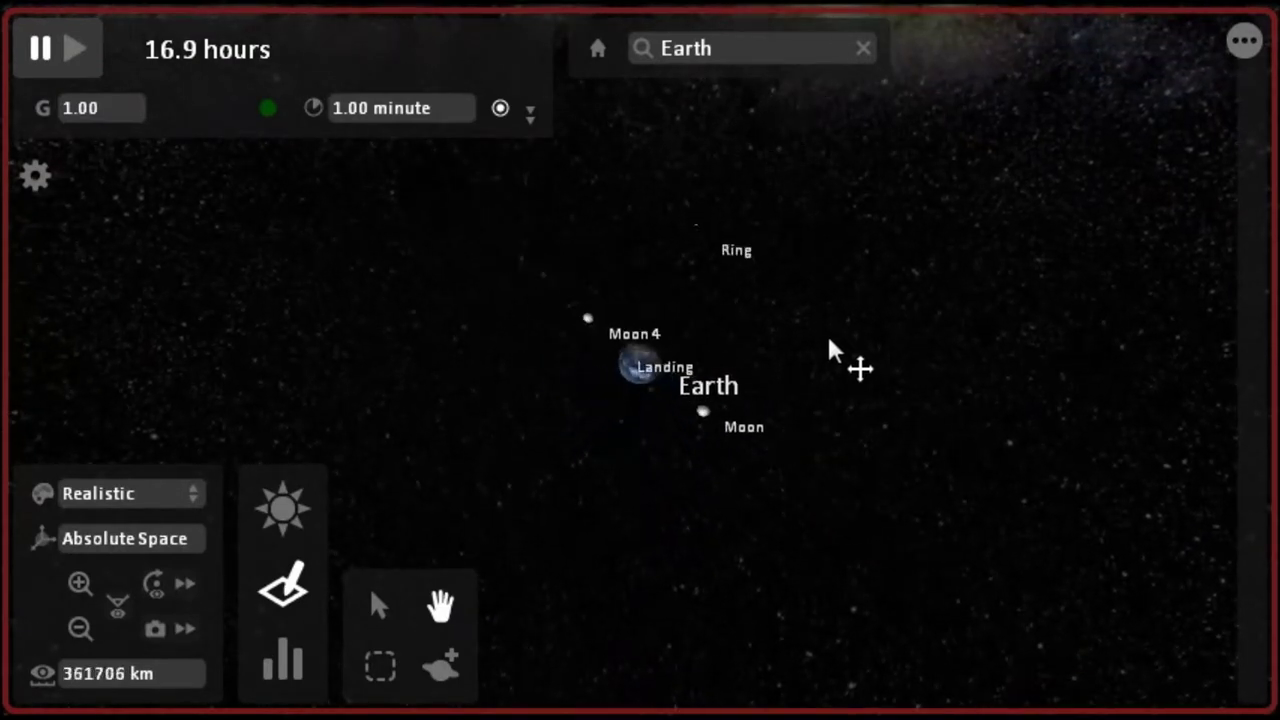
scroll(829, 345, down, 10)
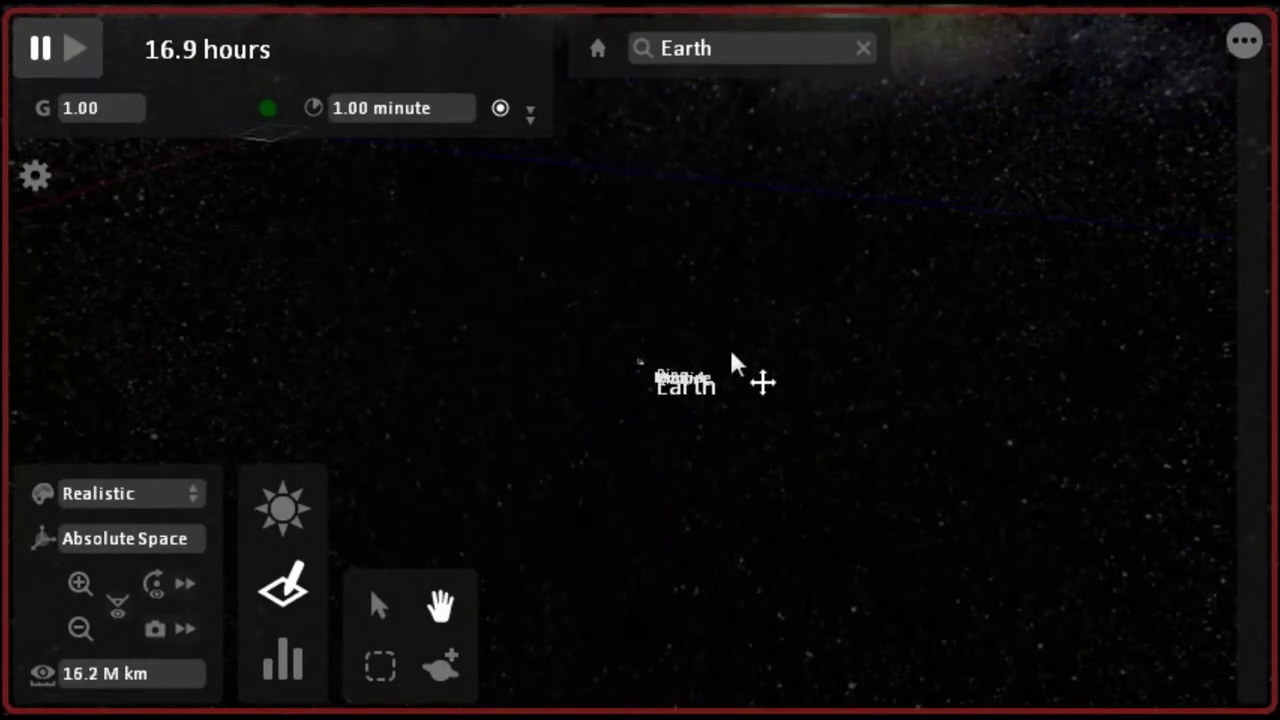
mouse_move(732, 353)
mouse_down()
mouse_move(459, 231)
mouse_move(586, 290)
mouse_move(403, 277)
mouse_move(880, 282)
mouse_move(829, 186)
mouse_move(789, 160)
mouse_move(886, 40)
mouse_up()
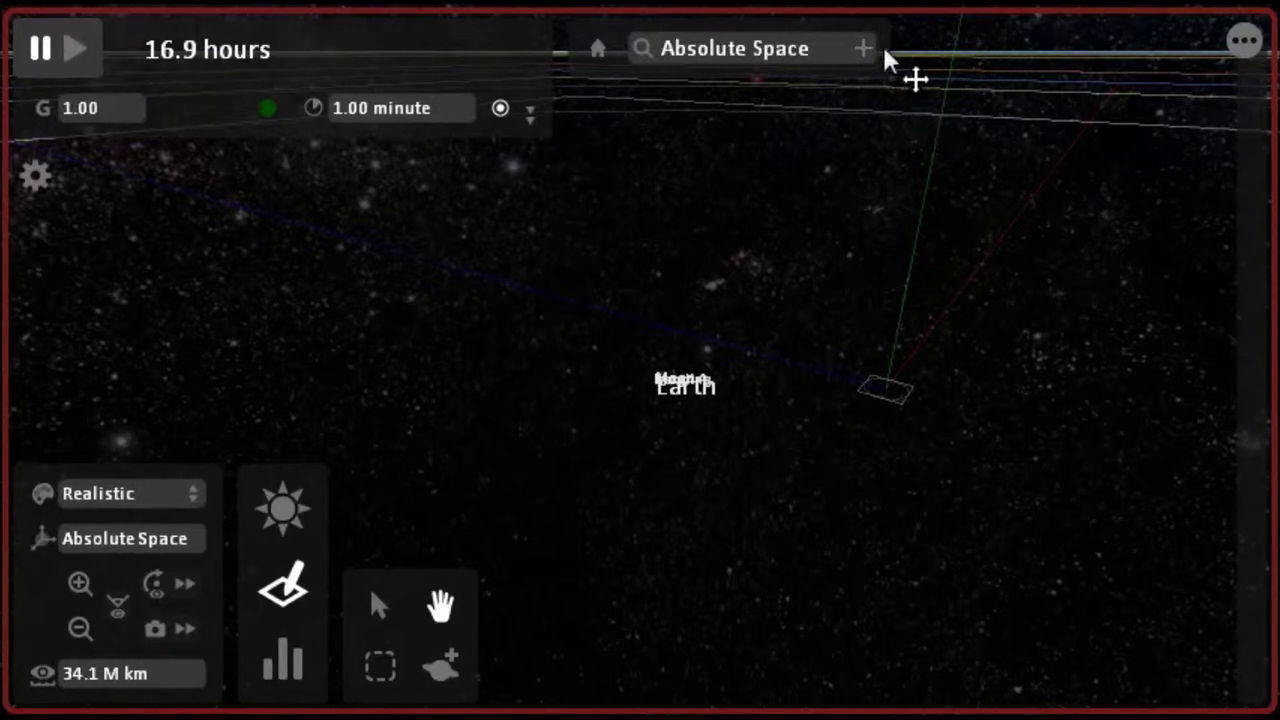
click(596, 50)
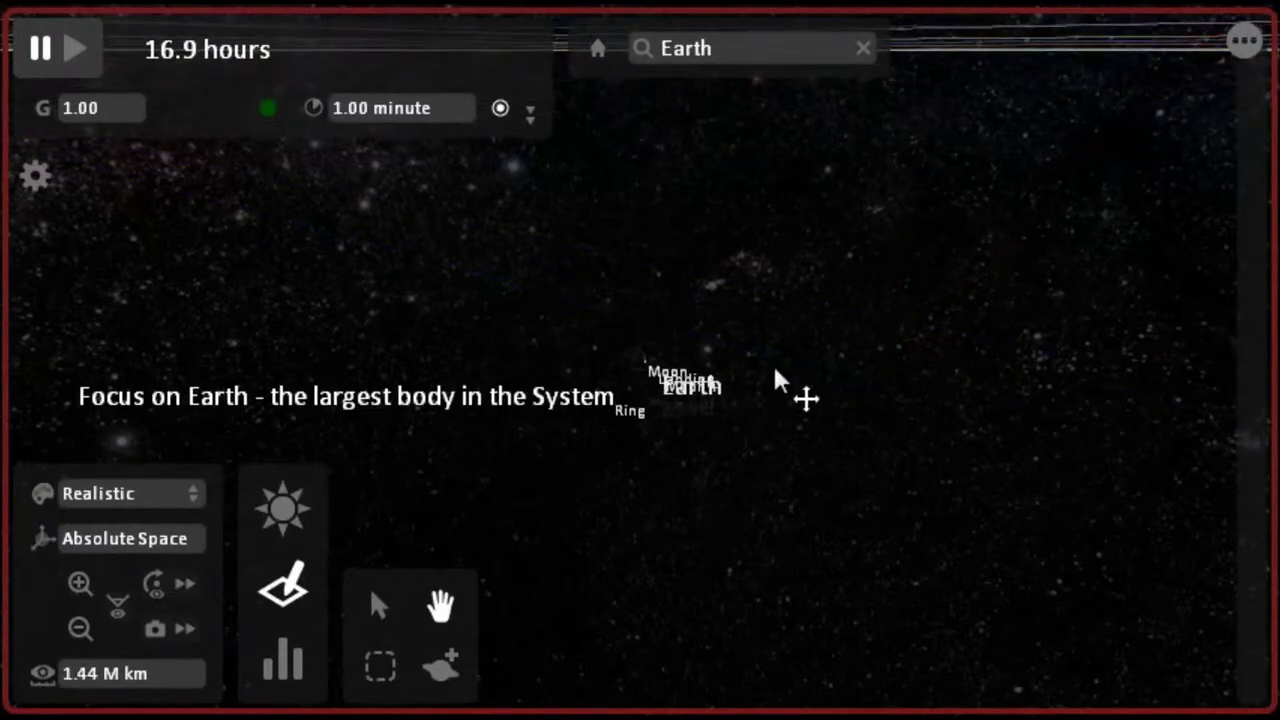
mouse_move(666, 449)
mouse_down()
mouse_move(420, 429)
mouse_move(828, 350)
mouse_up()
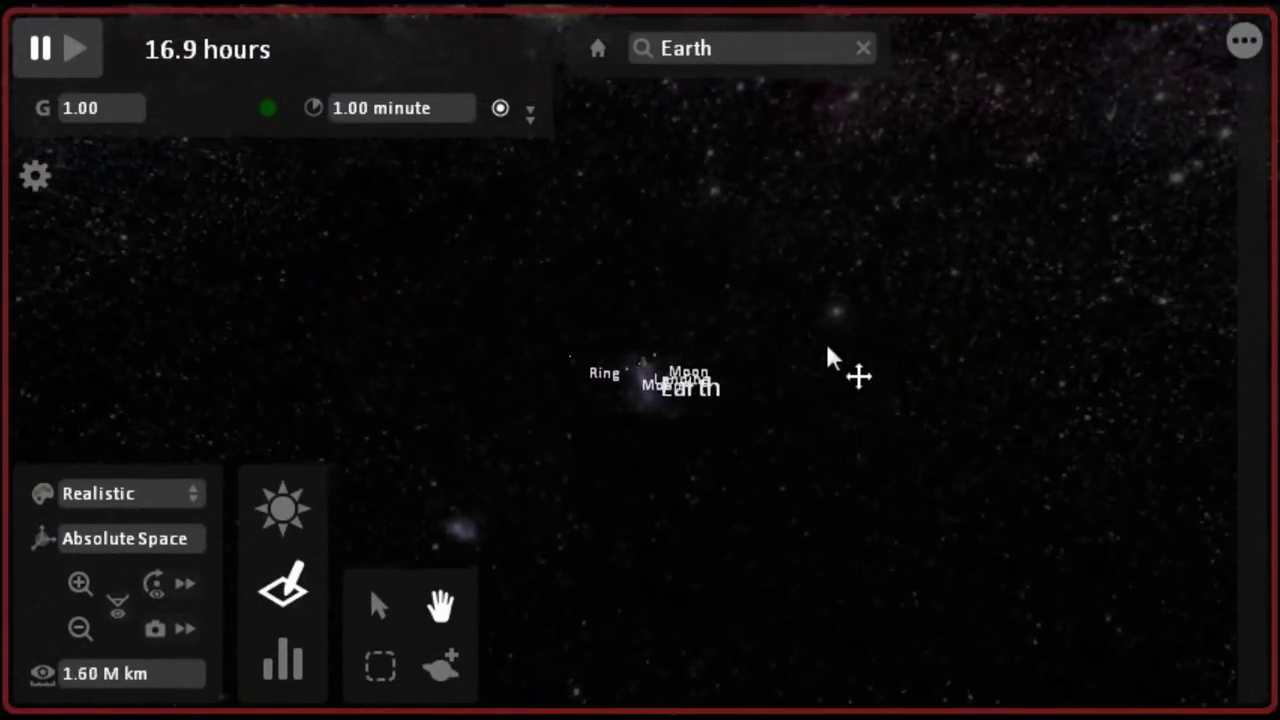
scroll(742, 385, up, 6)
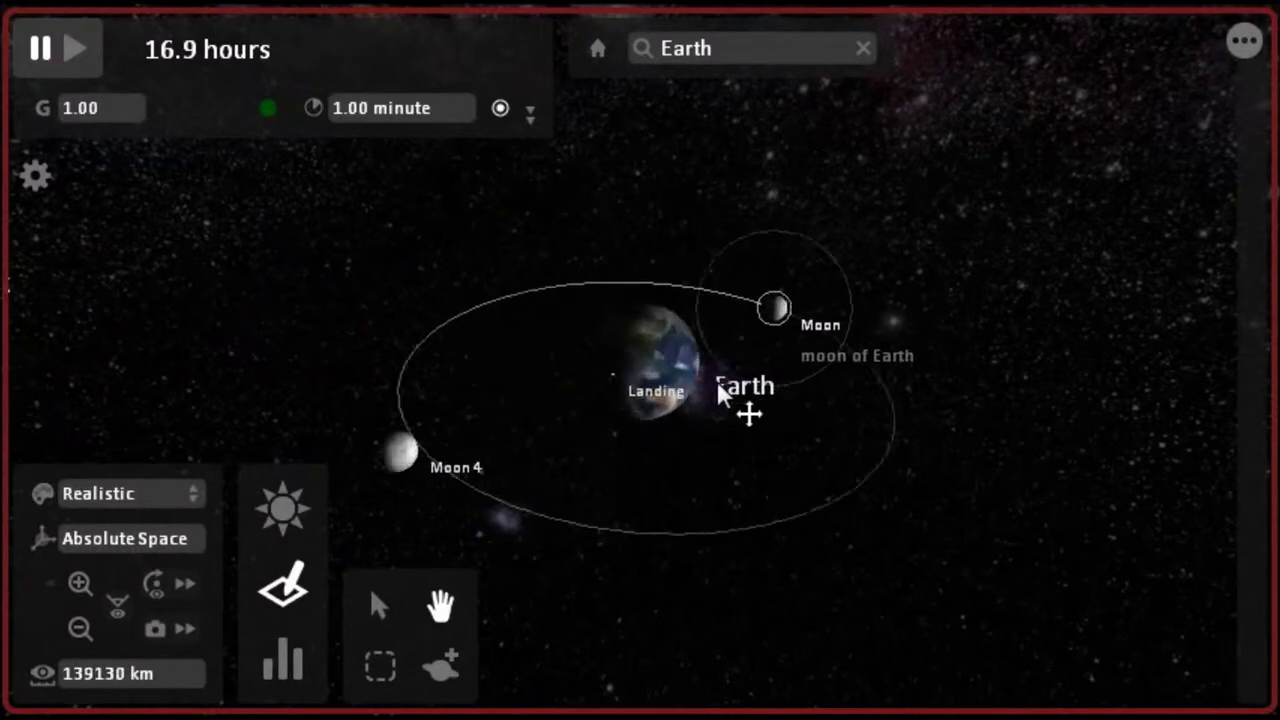
- Zoom in on Earth, resume the simulation, and orbit the view as the moons circle it
scroll(822, 484, down, 4)
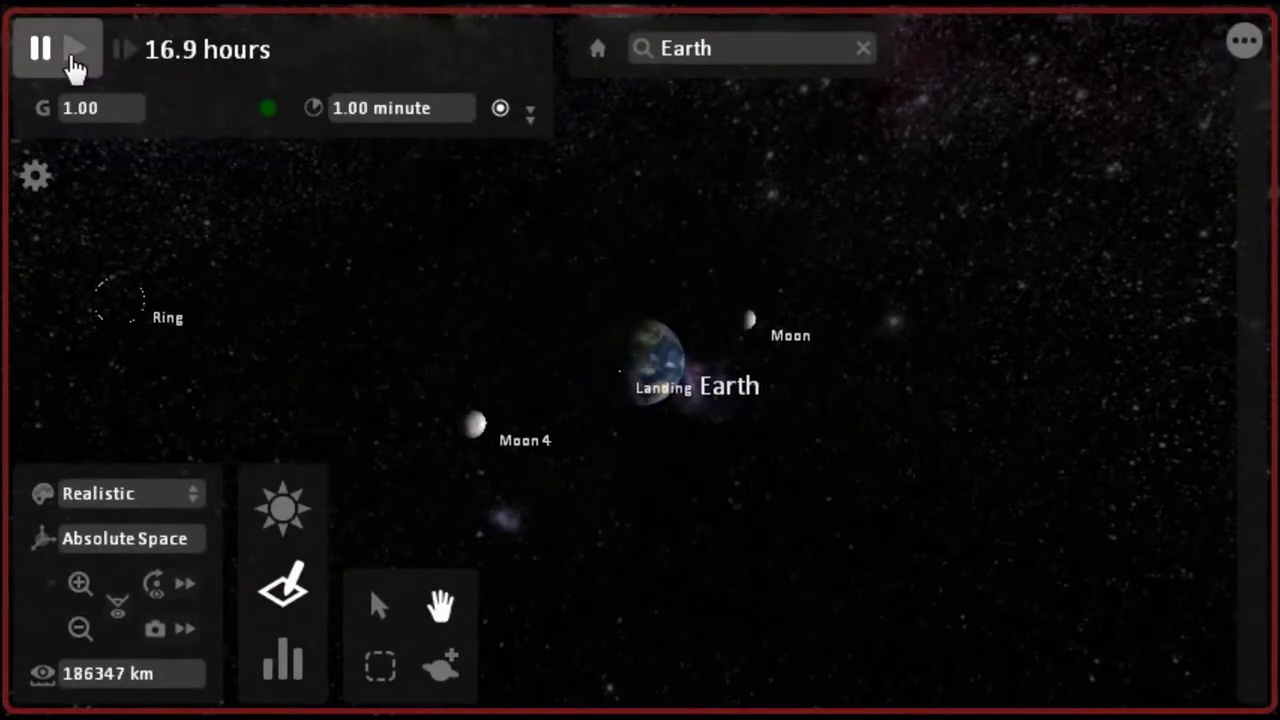
click(38, 60)
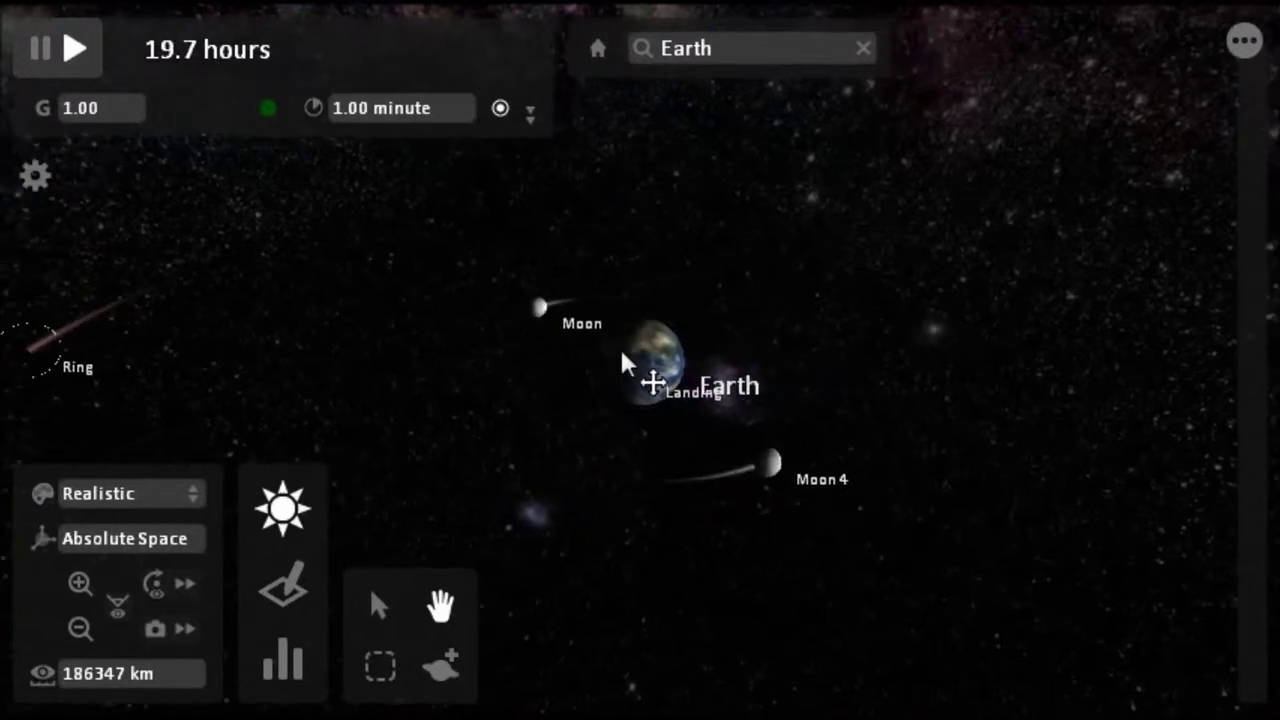
drag(622, 353, 449, 349)
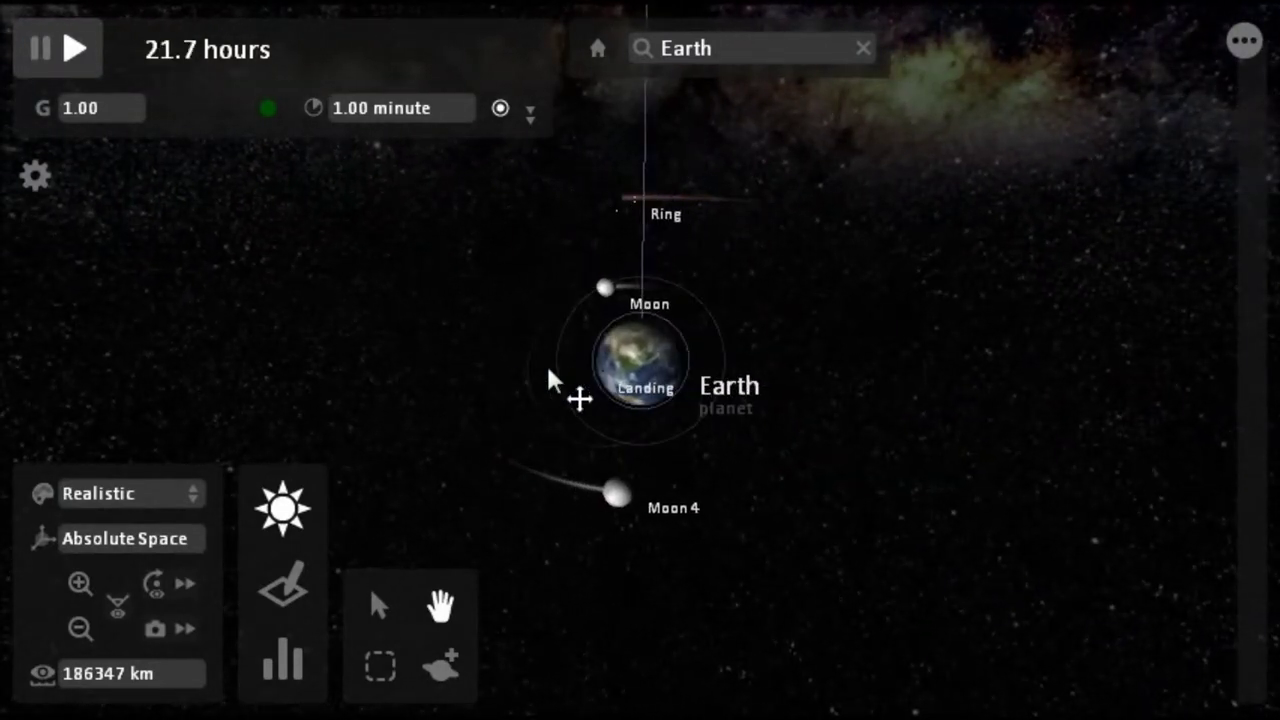
drag(491, 364, 557, 363)
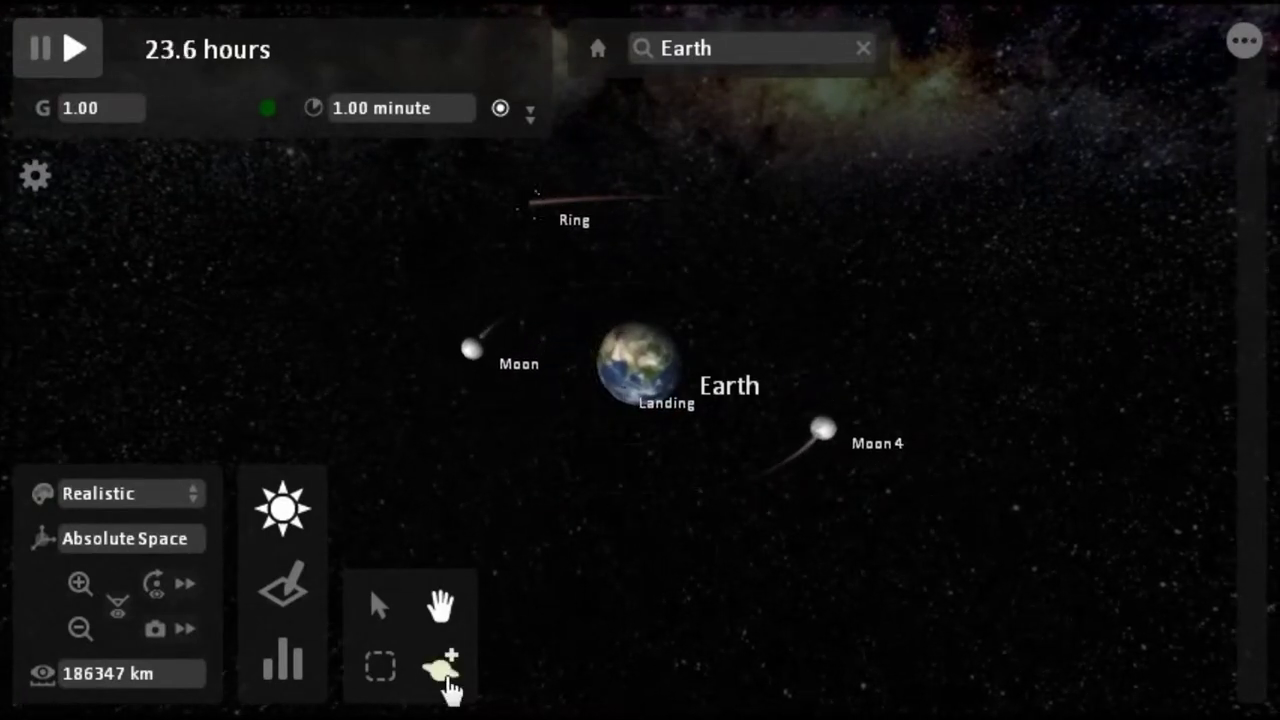
click(445, 680)
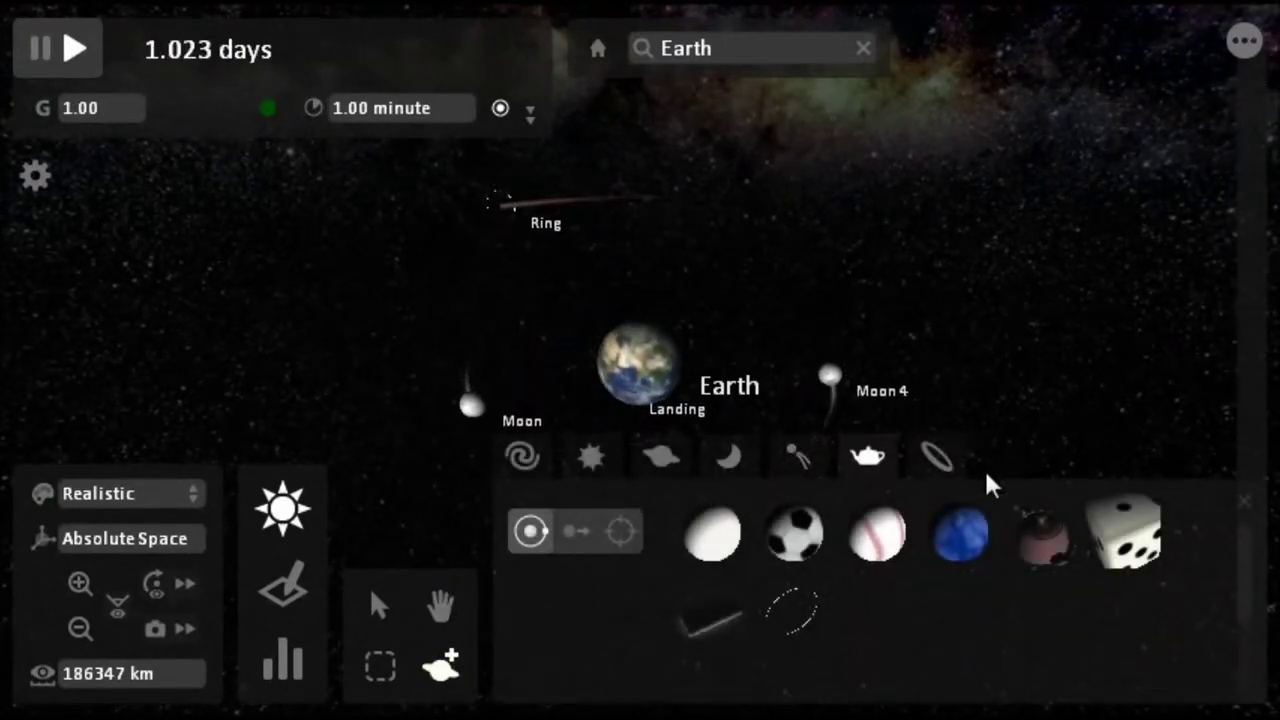
- Browse the Rings, Moons, Planets and Stars presets and pick the 1.00-solar-mass, 5778 K Sun
click(935, 465)
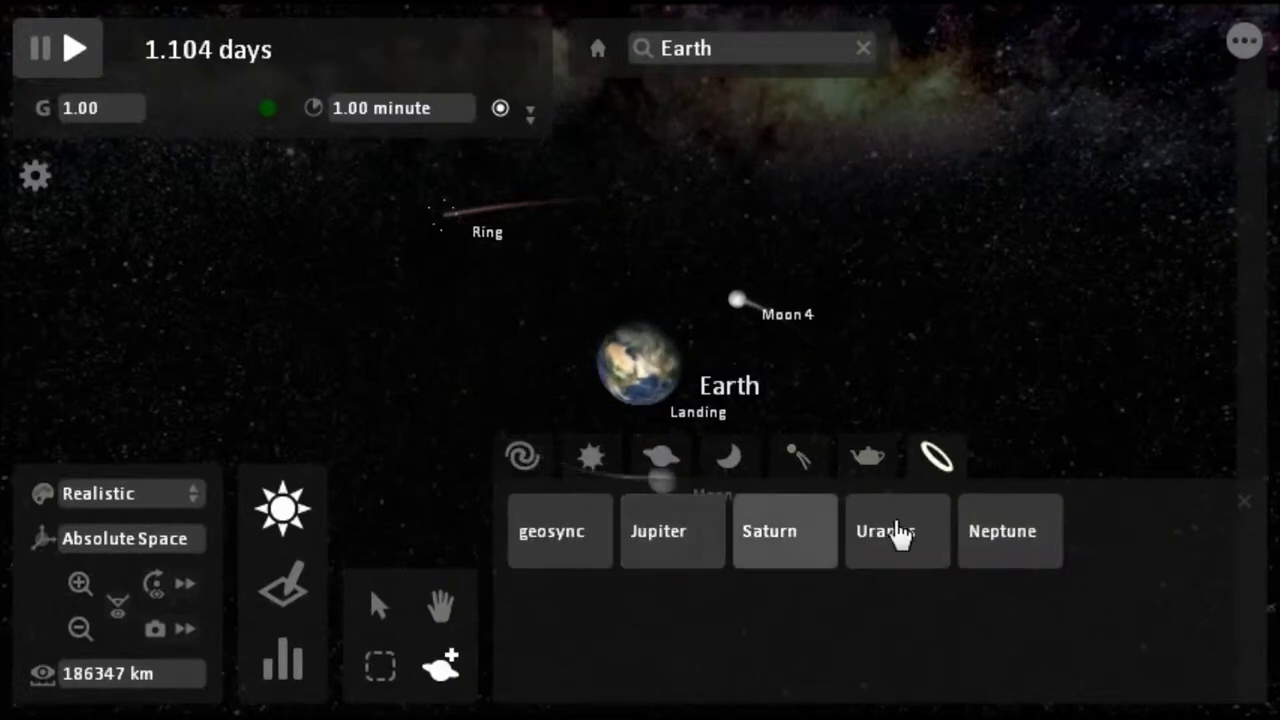
click(729, 458)
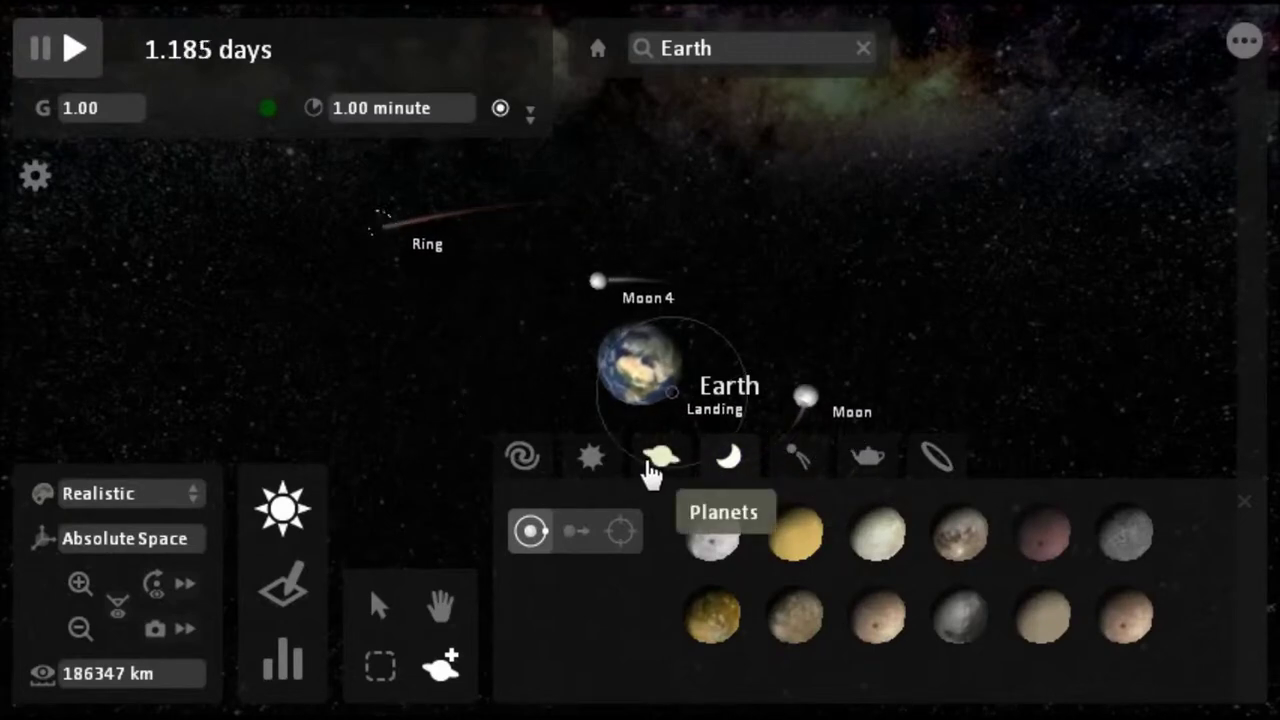
click(652, 472)
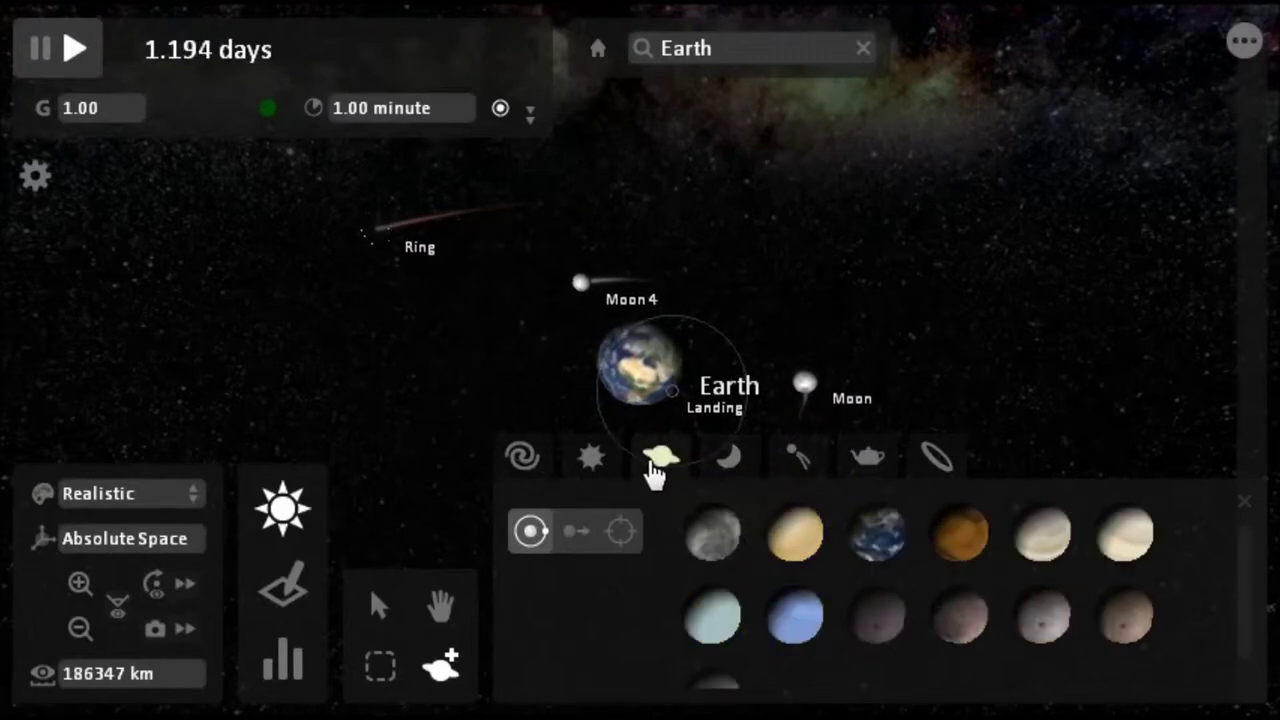
click(601, 463)
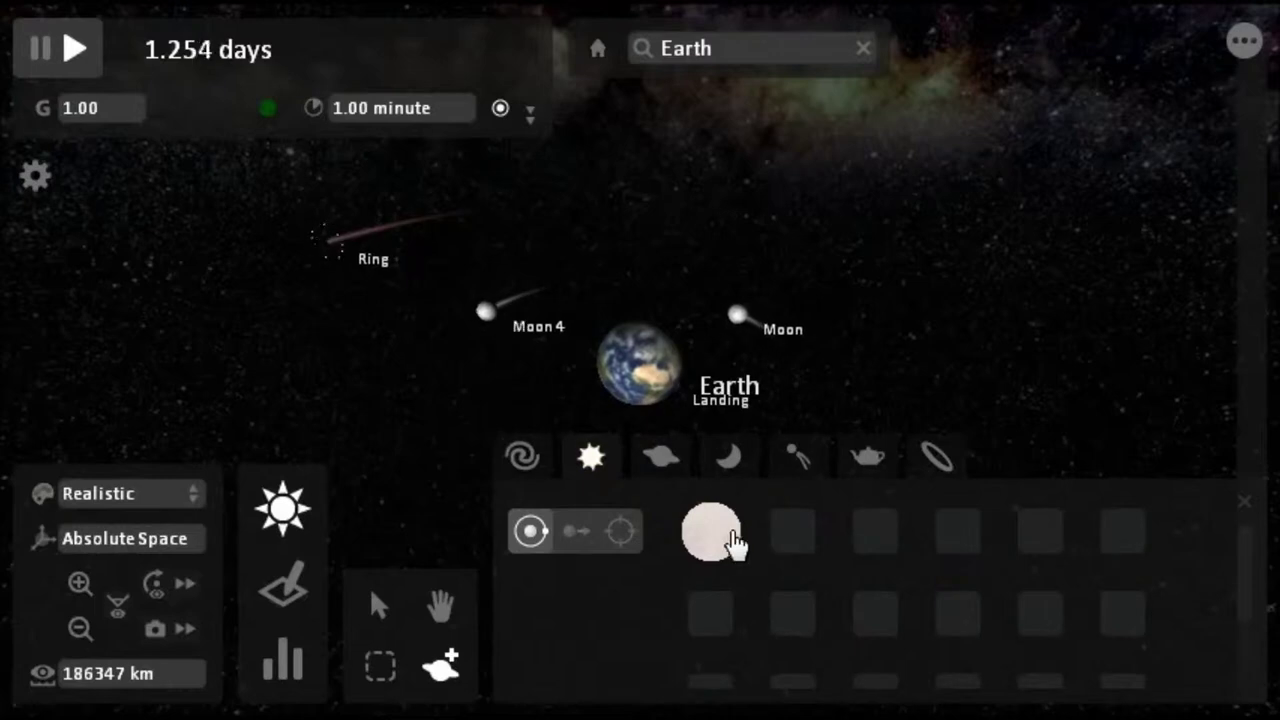
click(722, 541)
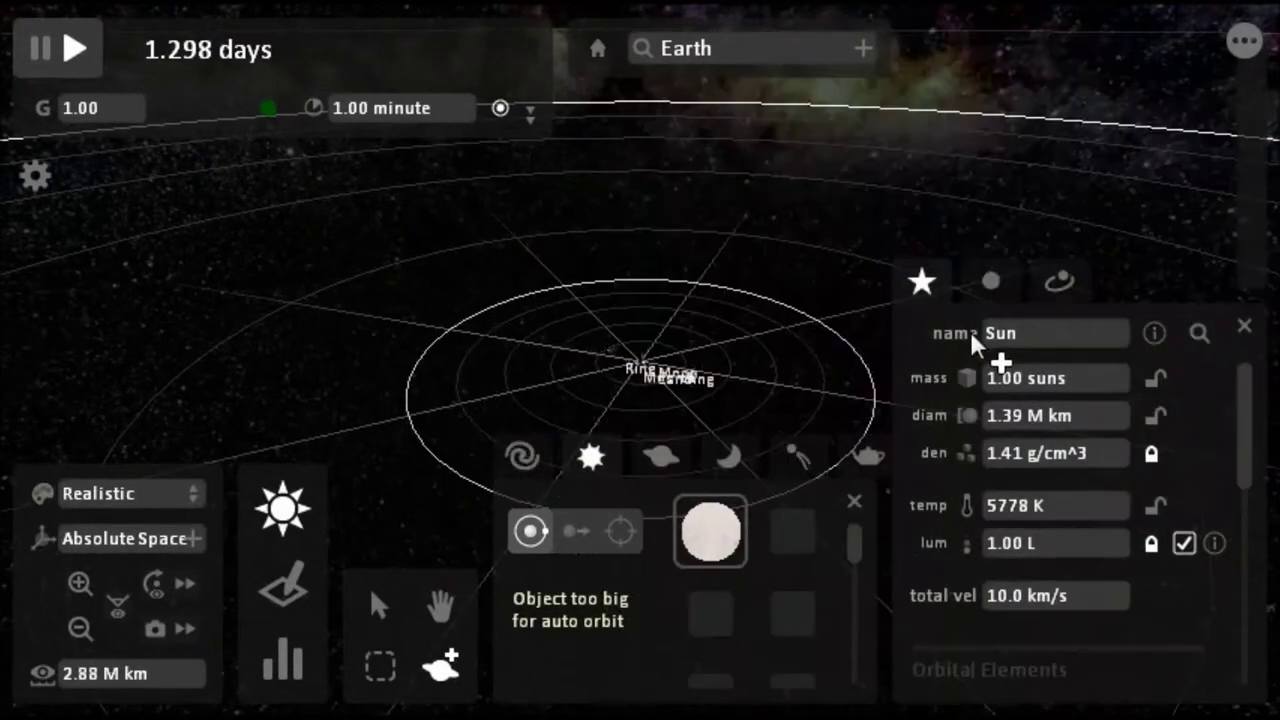
- Zoom out, place Sun 13 beside Earth's system, and show the galaxy presets
click(889, 196)
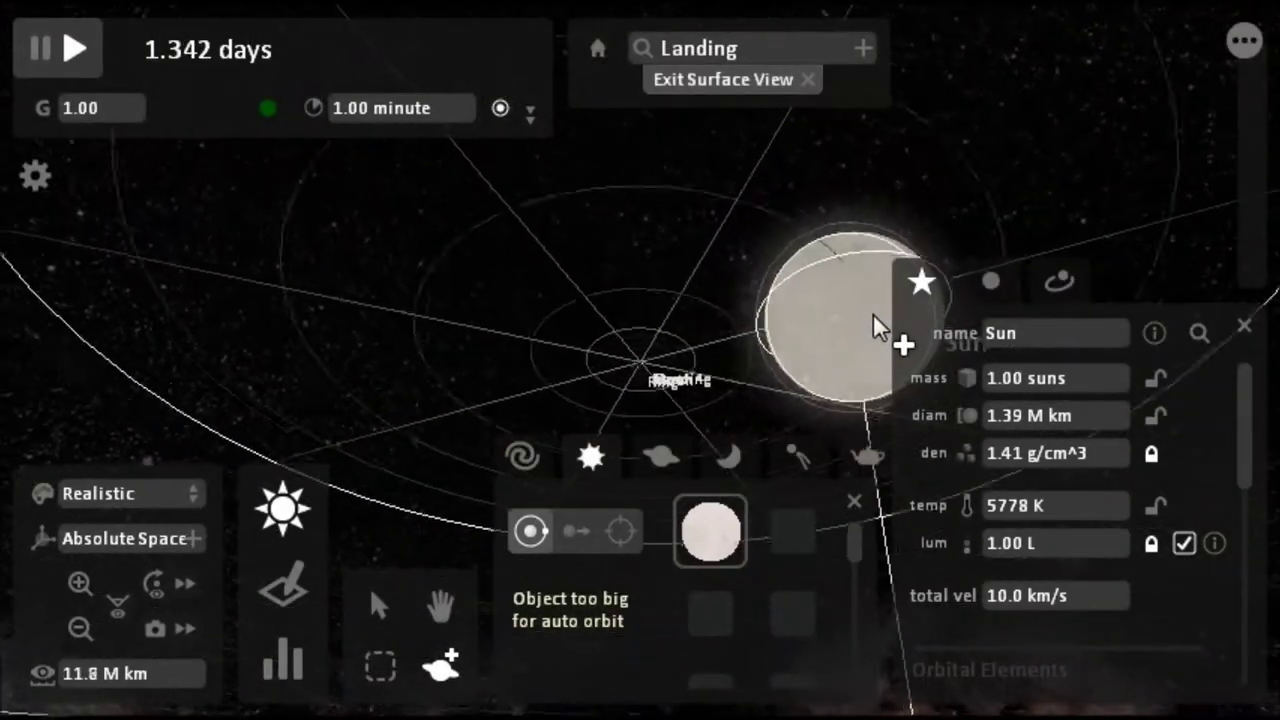
scroll(873, 313, down, 5)
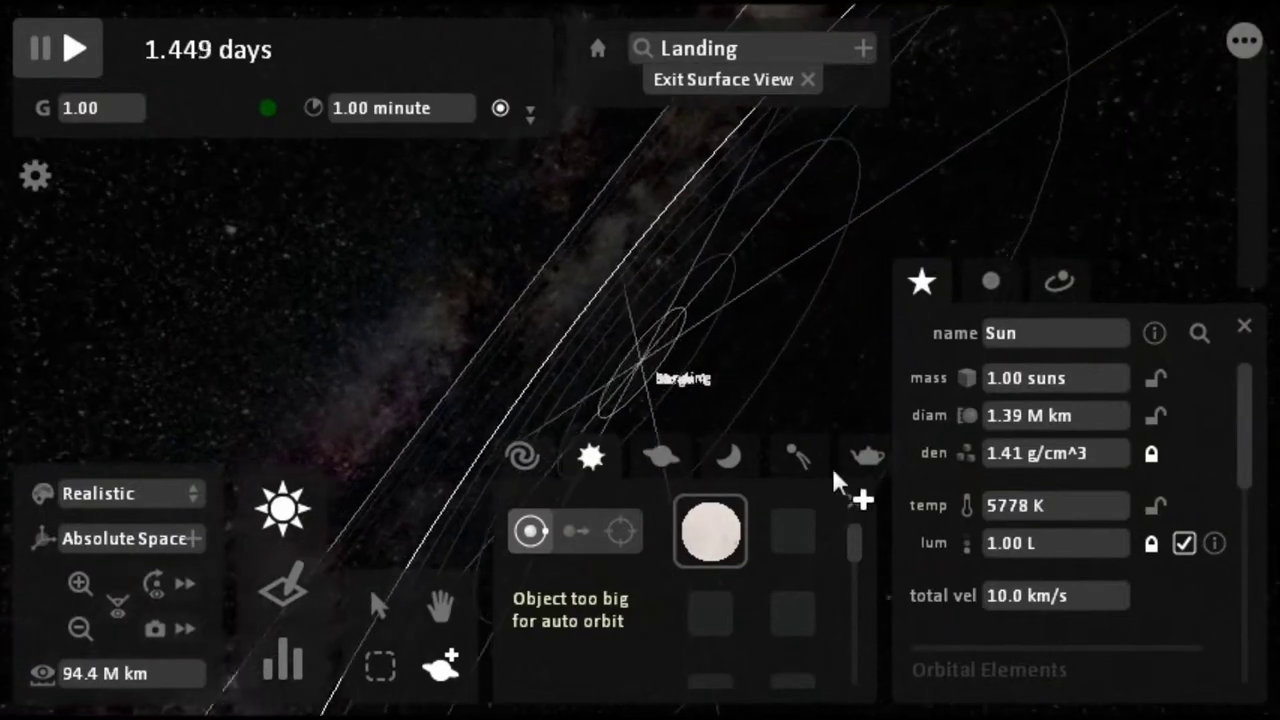
click(852, 201)
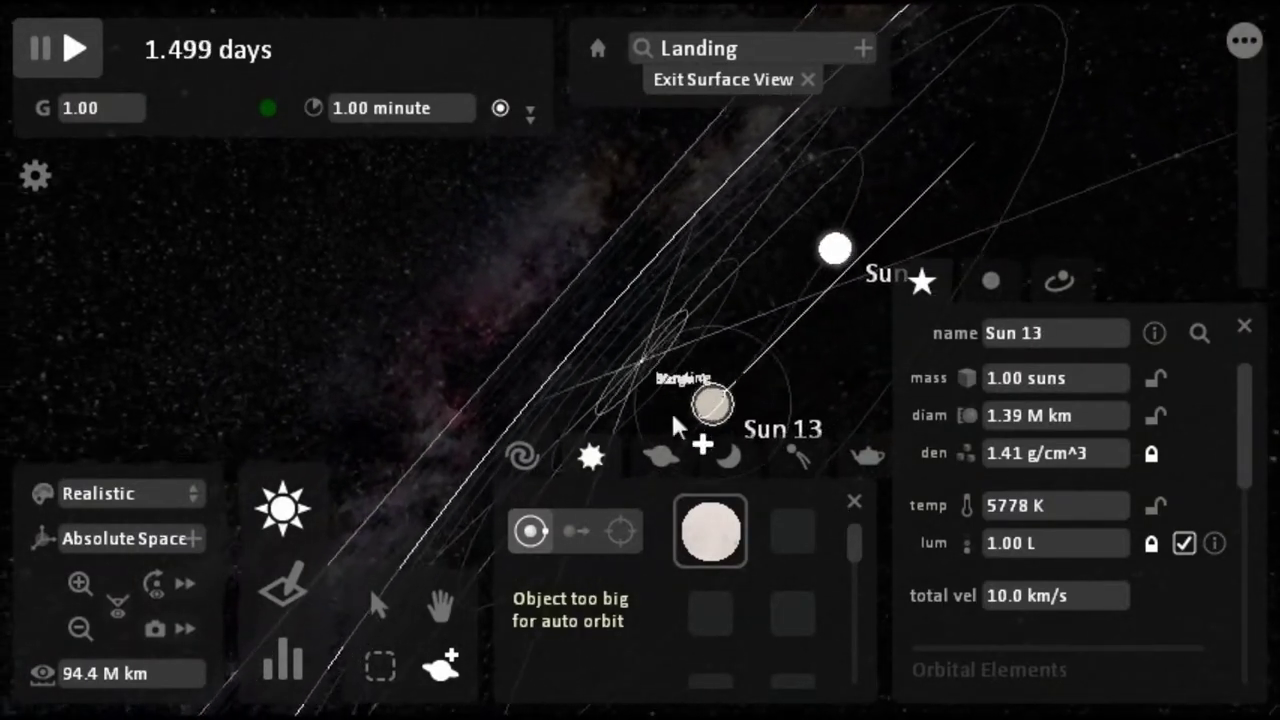
click(521, 458)
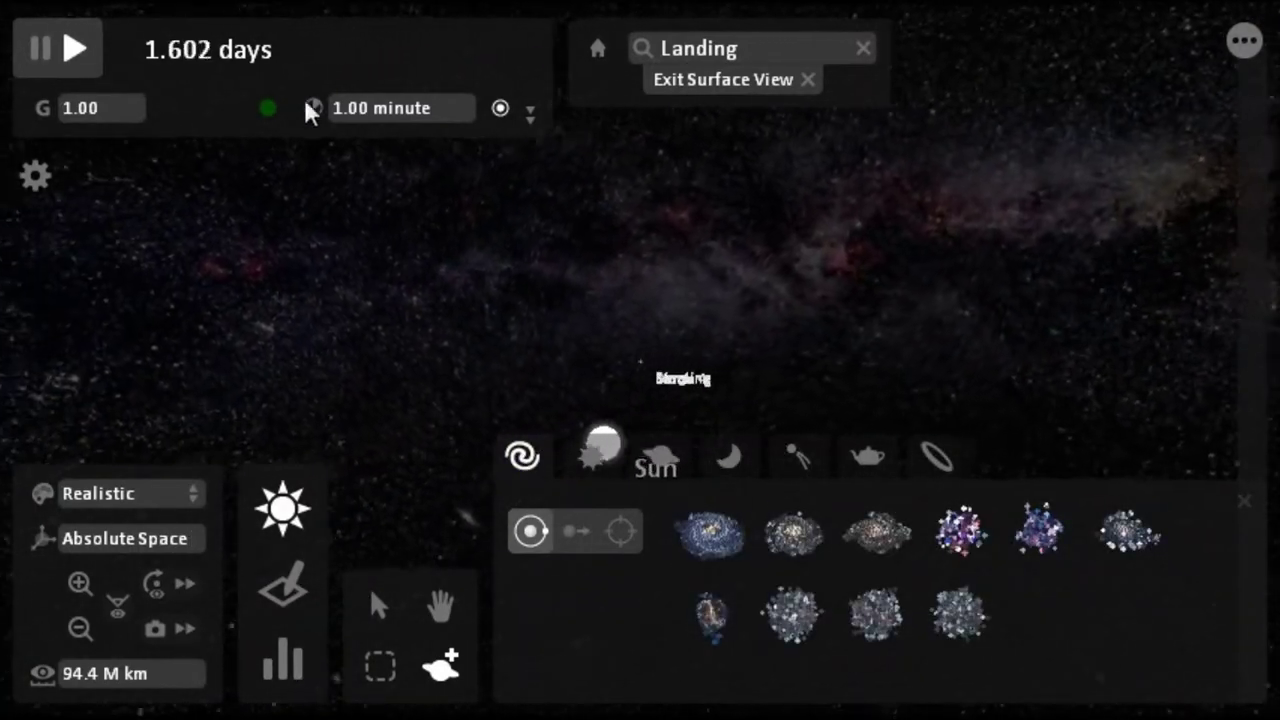
- Pause the simulation, return focus to Earth, and drag the Sun down-left toward it
click(52, 62)
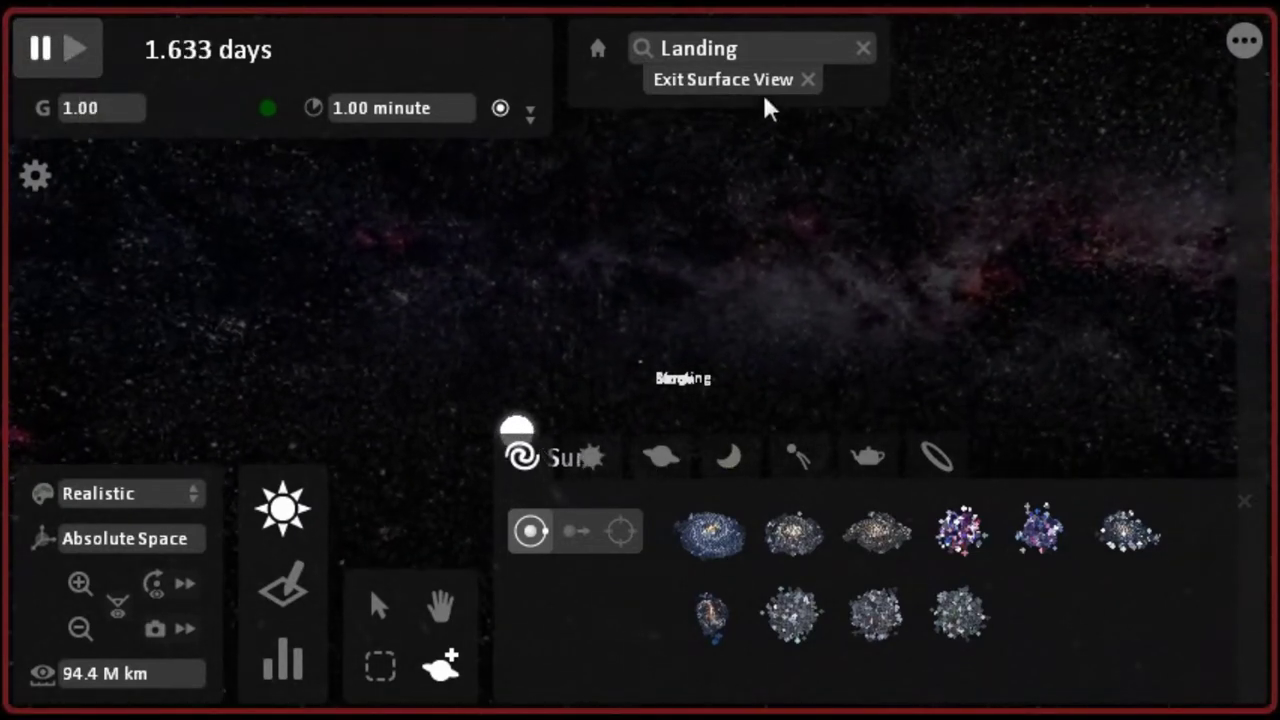
click(812, 88)
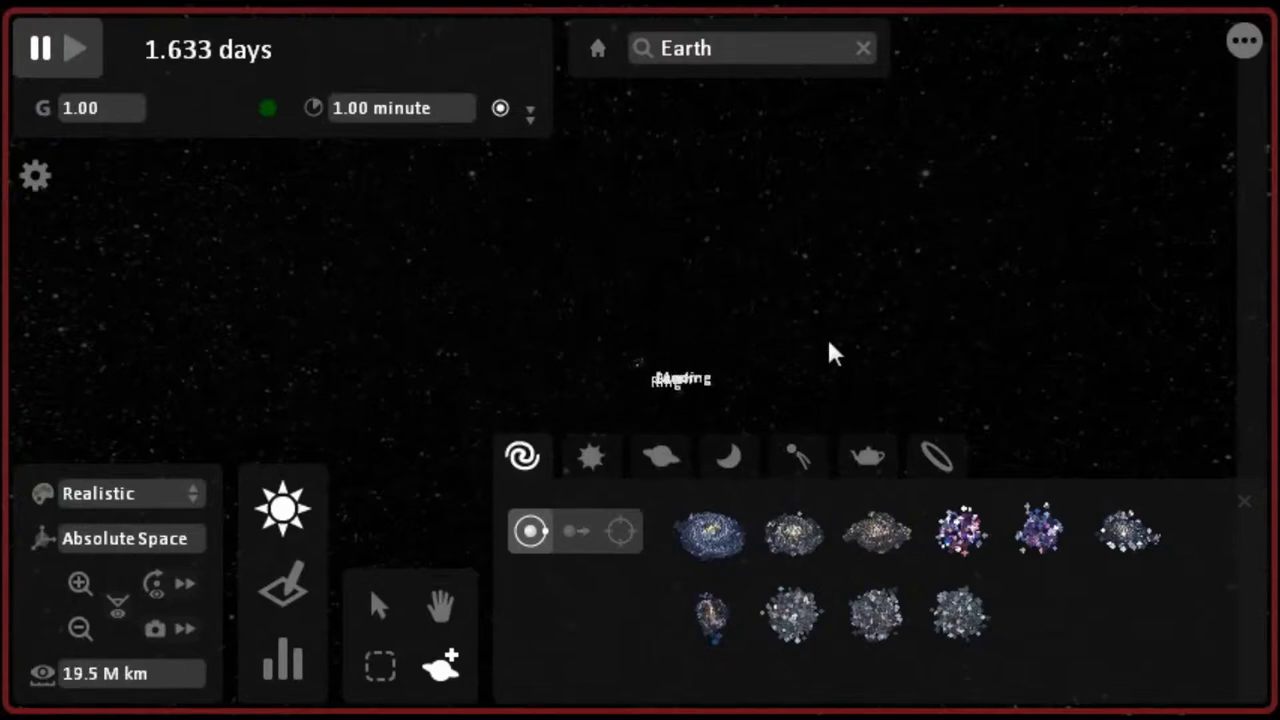
scroll(830, 352, down, 5)
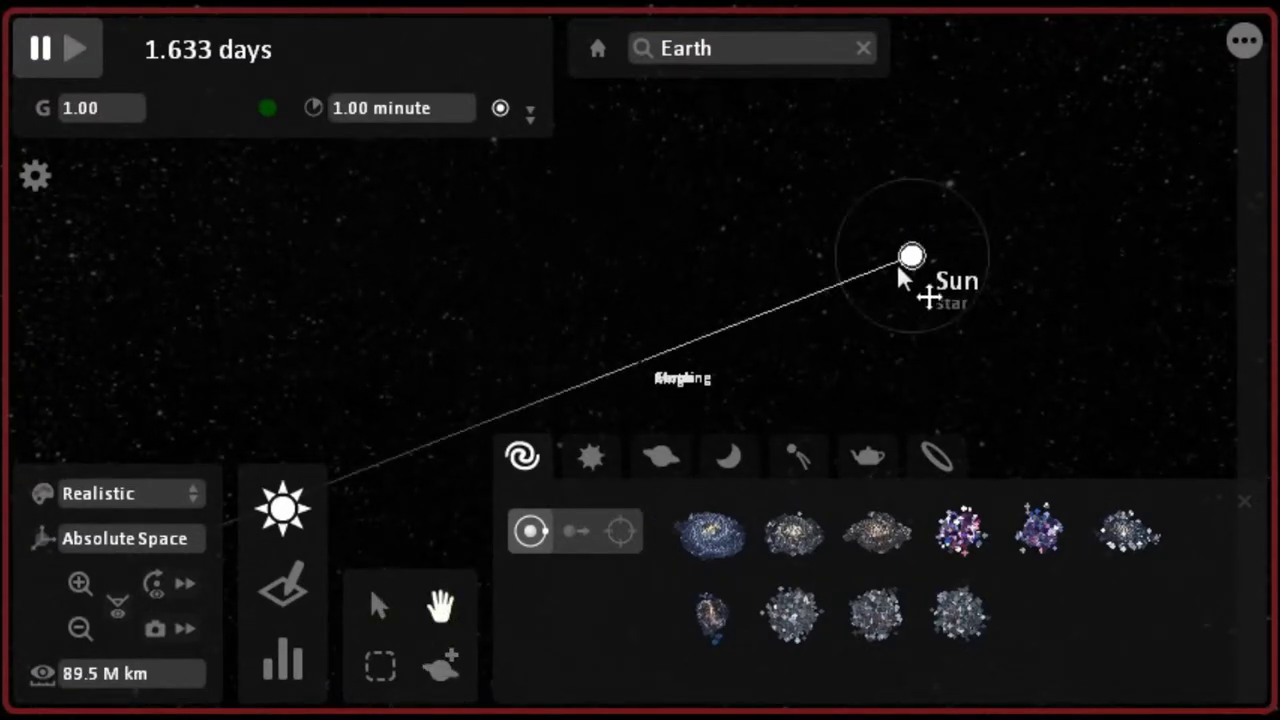
mouse_move(889, 262)
mouse_down()
mouse_move(850, 299)
mouse_move(692, 360)
mouse_up()
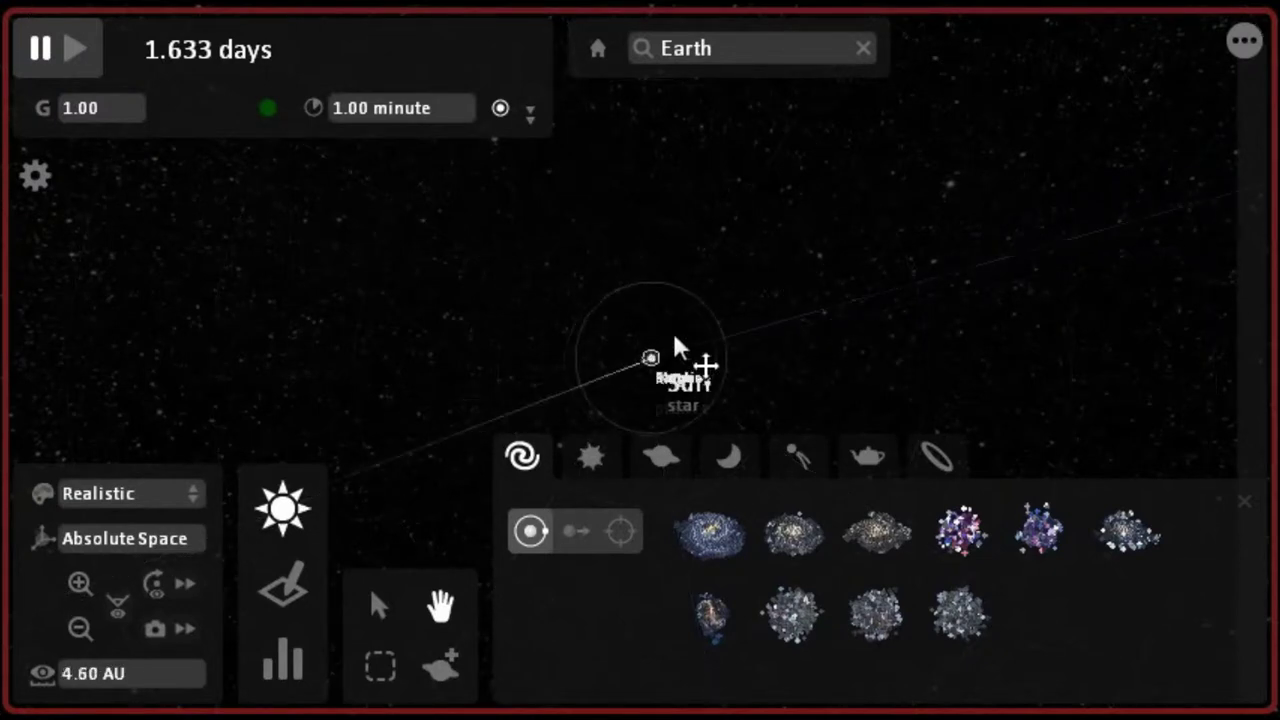
- Move the Sun until it sits right beside Earth, then zoom in on Earth
scroll(672, 345, up, 10)
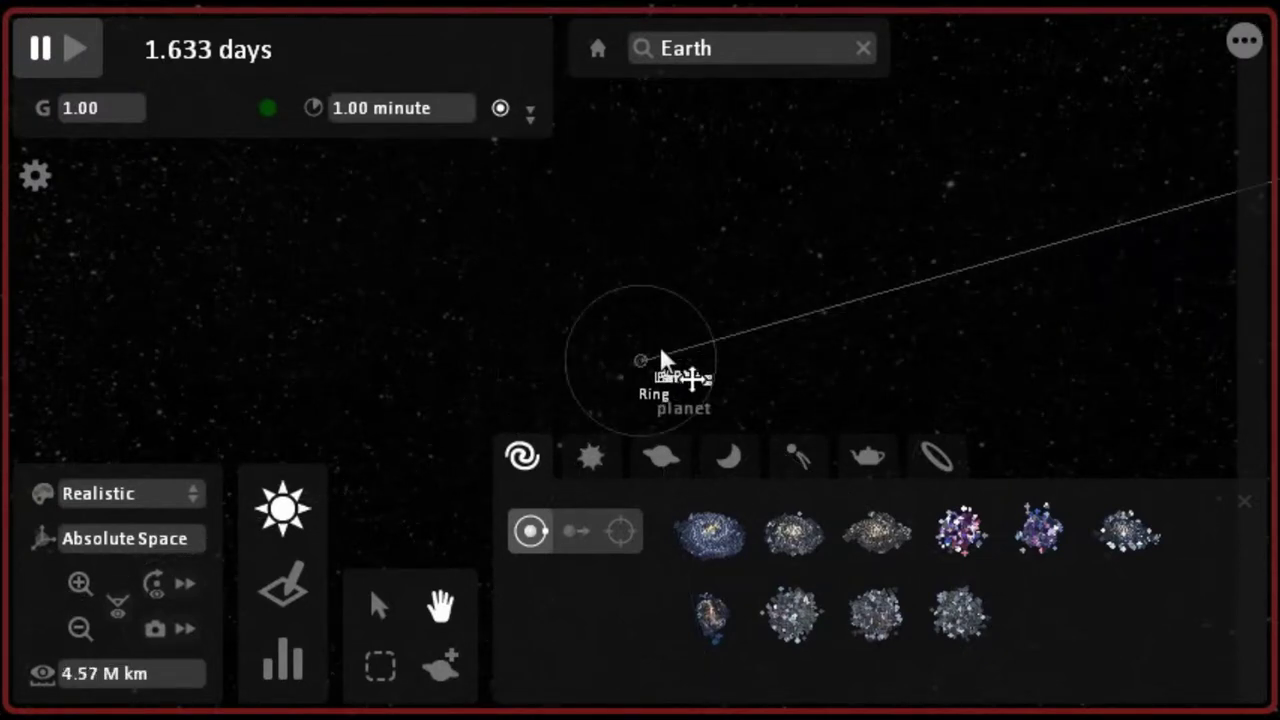
scroll(660, 358, down, 10)
mouse_move(948, 264)
mouse_down()
mouse_move(712, 352)
mouse_move(634, 349)
mouse_up()
scroll(632, 352, down, 5)
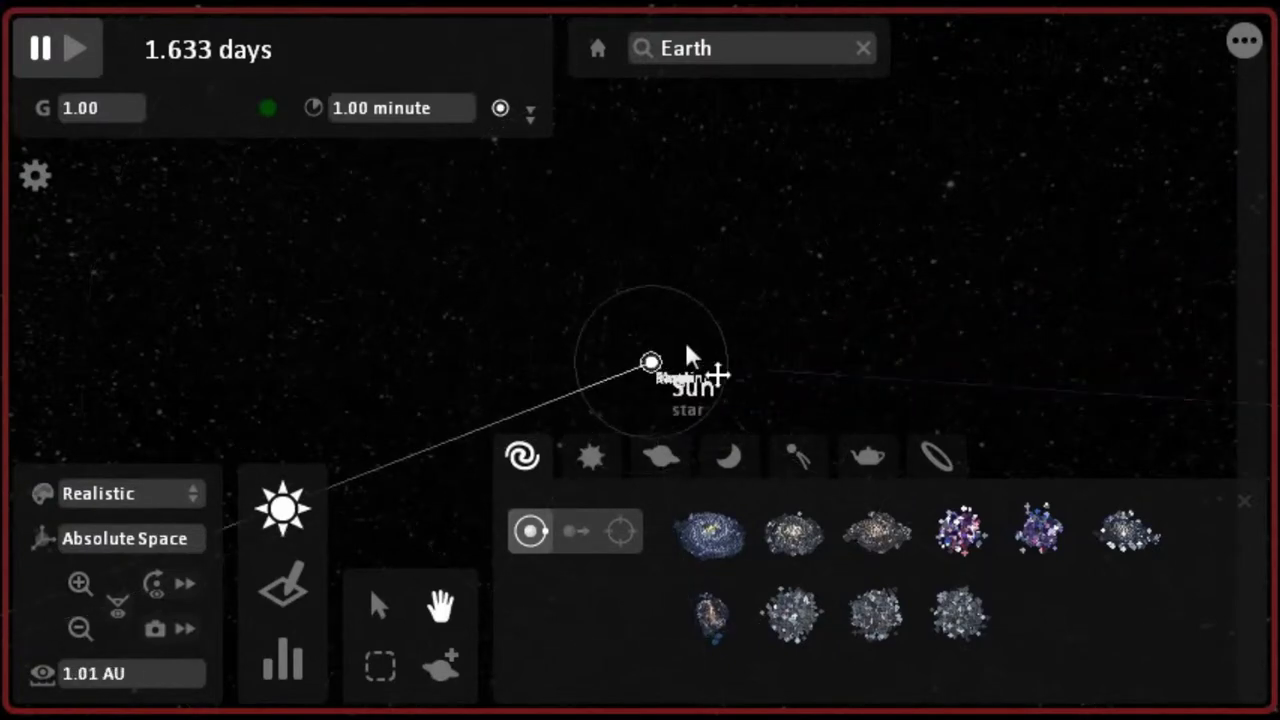
scroll(686, 352, up, 12)
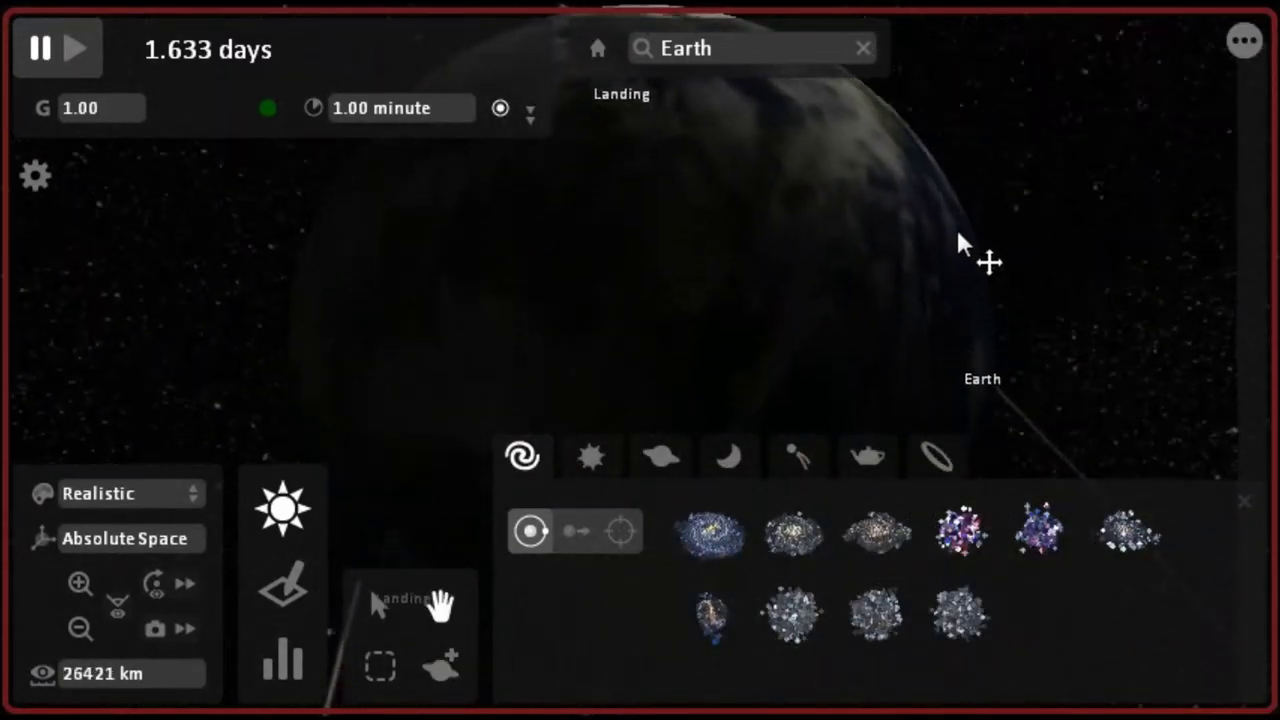
- Fly down to the Moon's Landing spot, orbit the camera around it, then resume the simulation
double_click(950, 185)
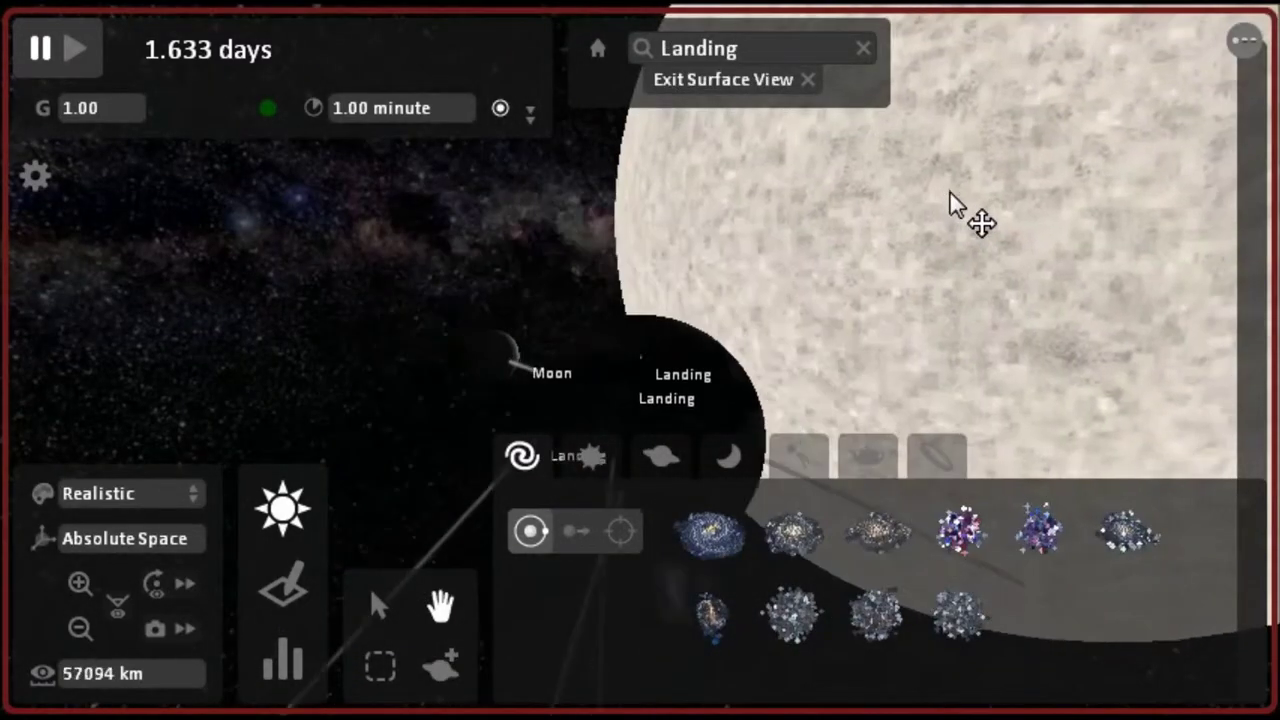
scroll(924, 417, down, 5)
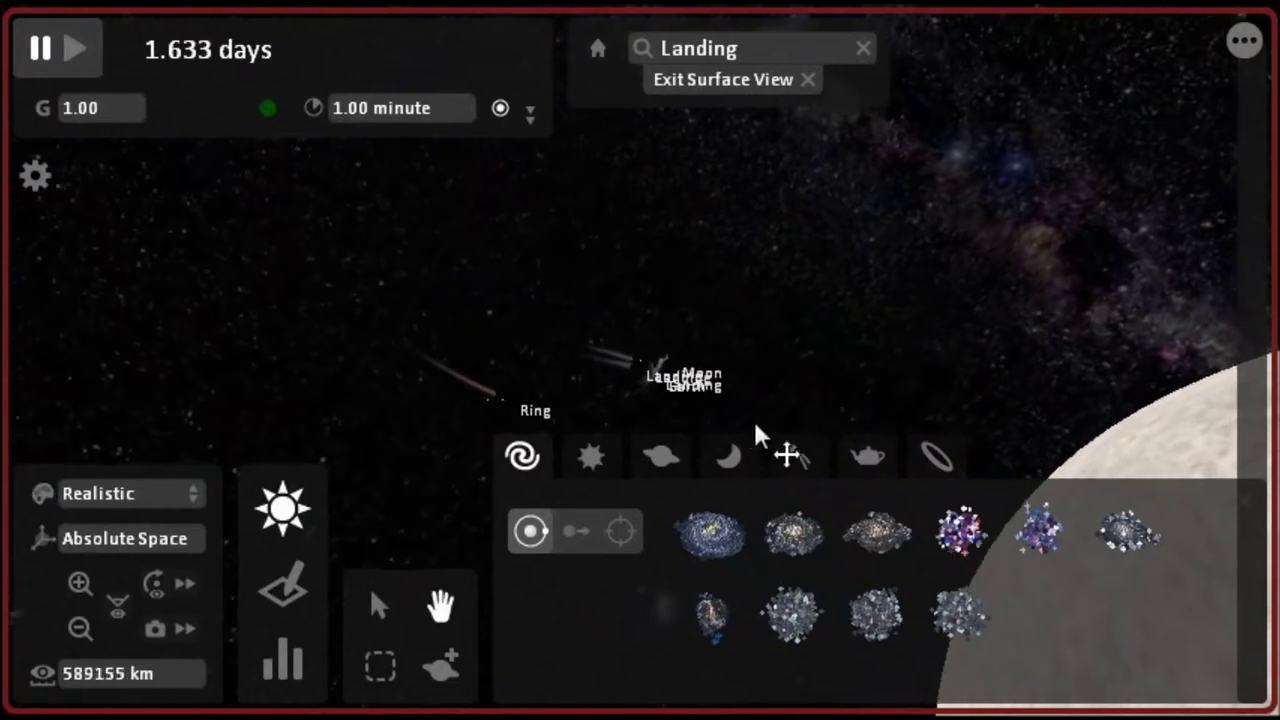
mouse_move(753, 418)
mouse_down()
mouse_move(1037, 294)
mouse_move(971, 423)
mouse_up()
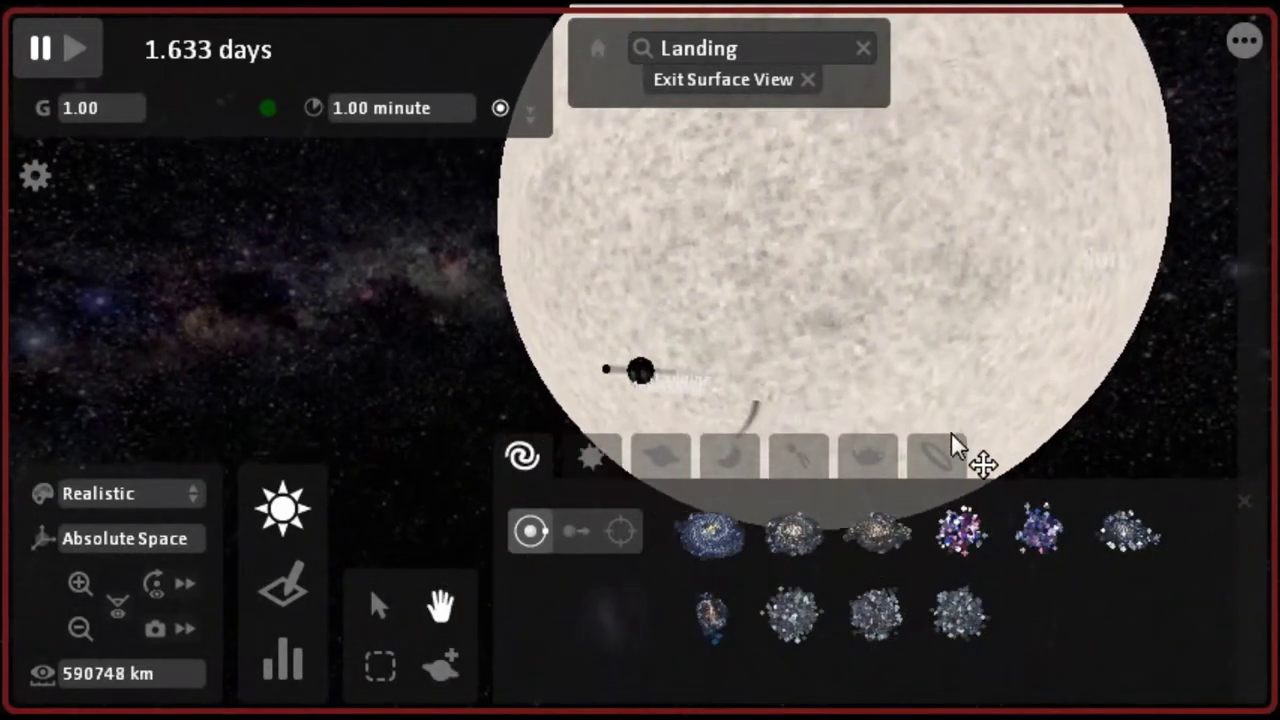
click(75, 52)
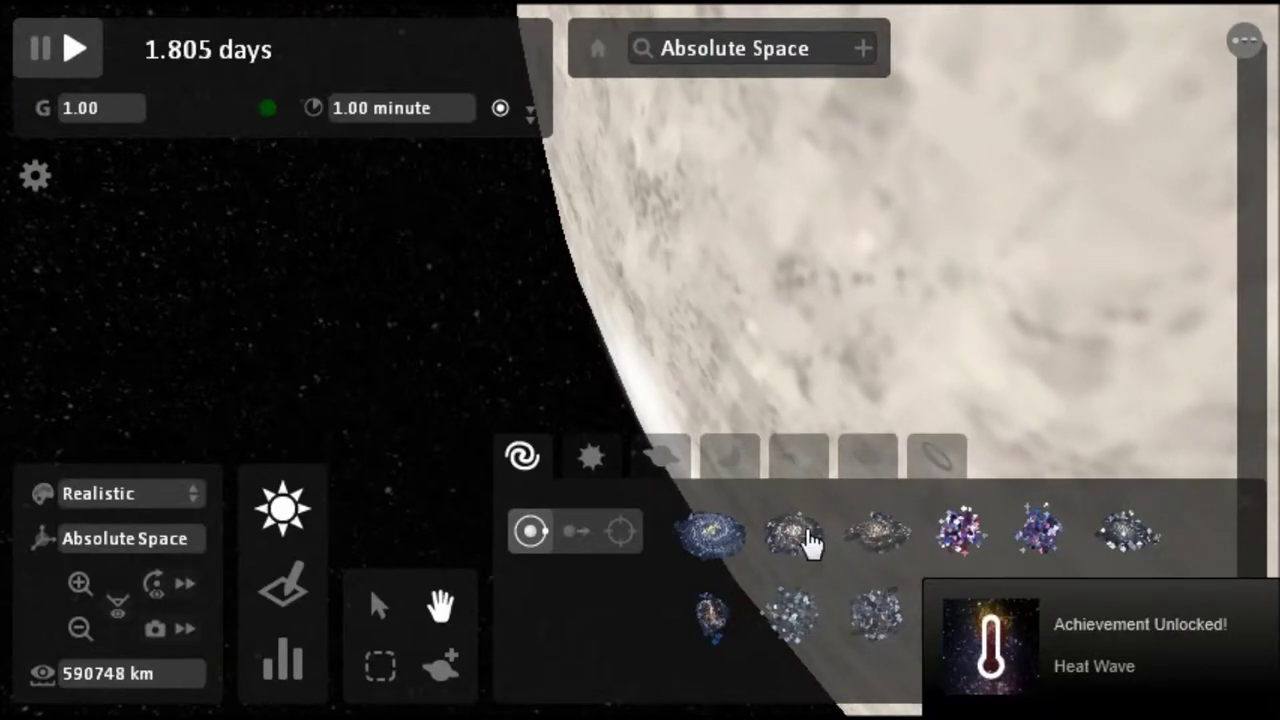
- Place a Milky Way galaxy, Milky Way 5, on the orbit ring around the system centre
click(716, 568)
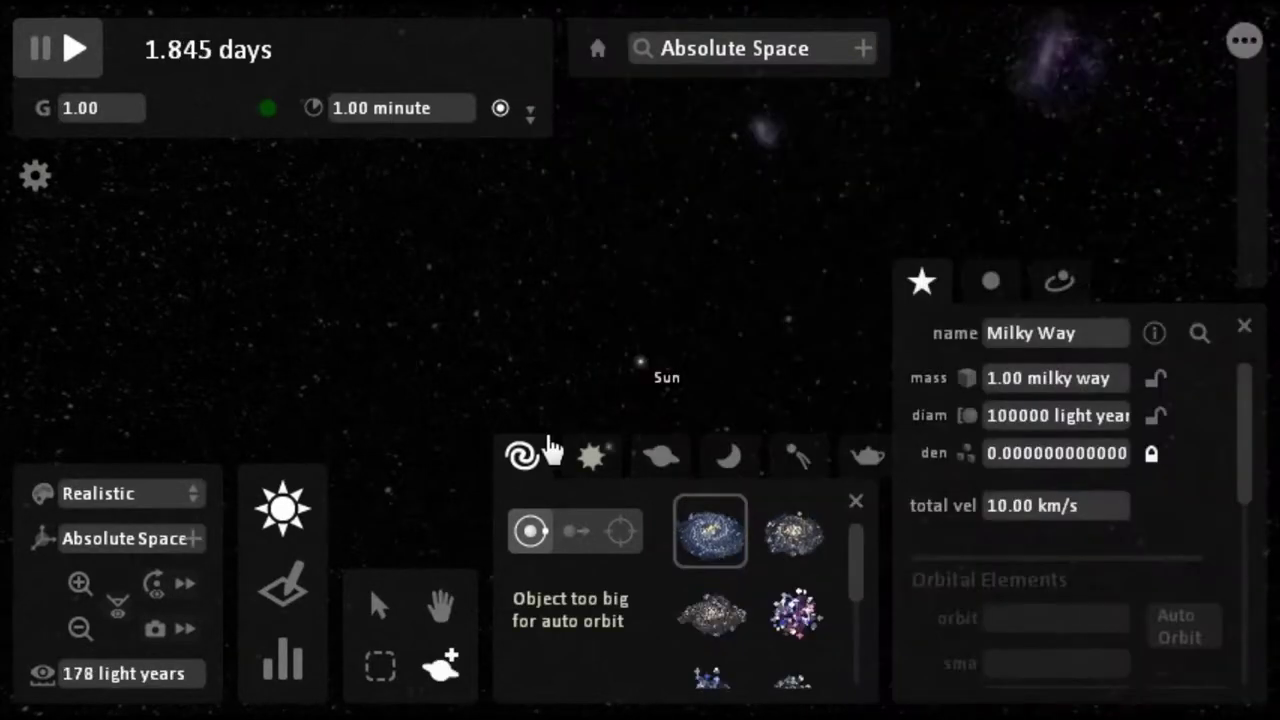
scroll(690, 353, down, 10)
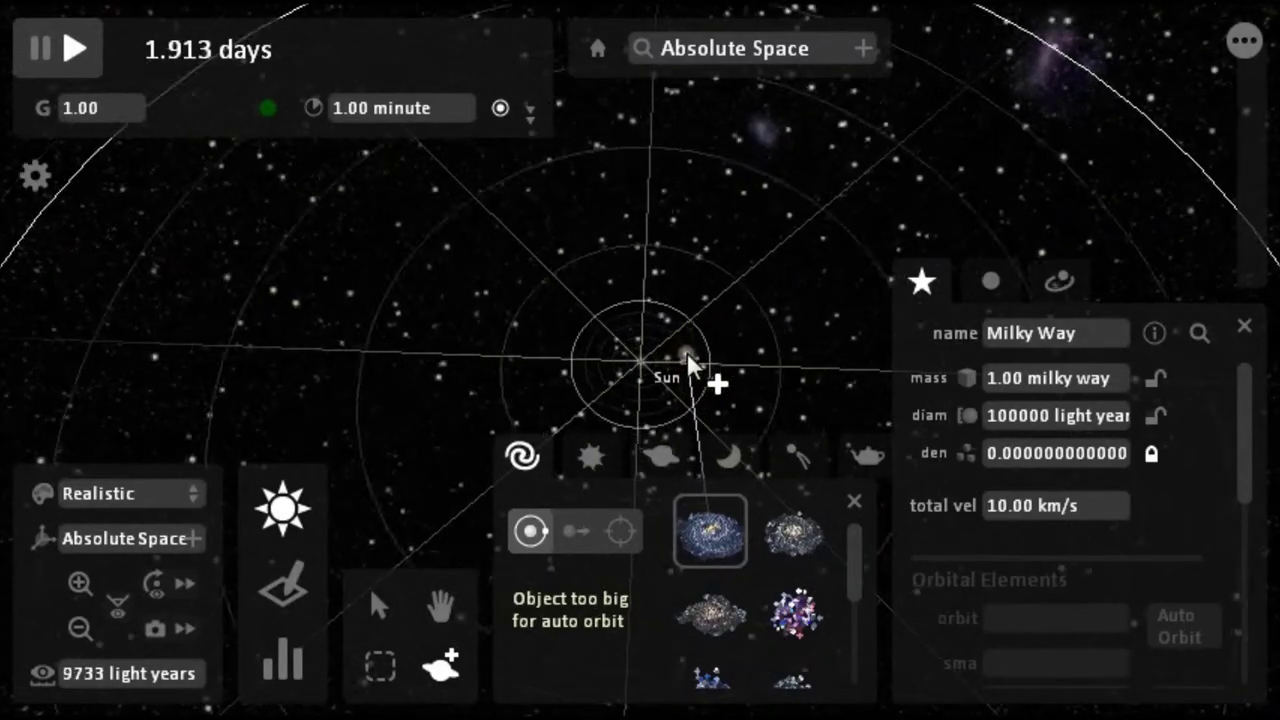
scroll(687, 352, up, 10)
scroll(661, 386, up, 5)
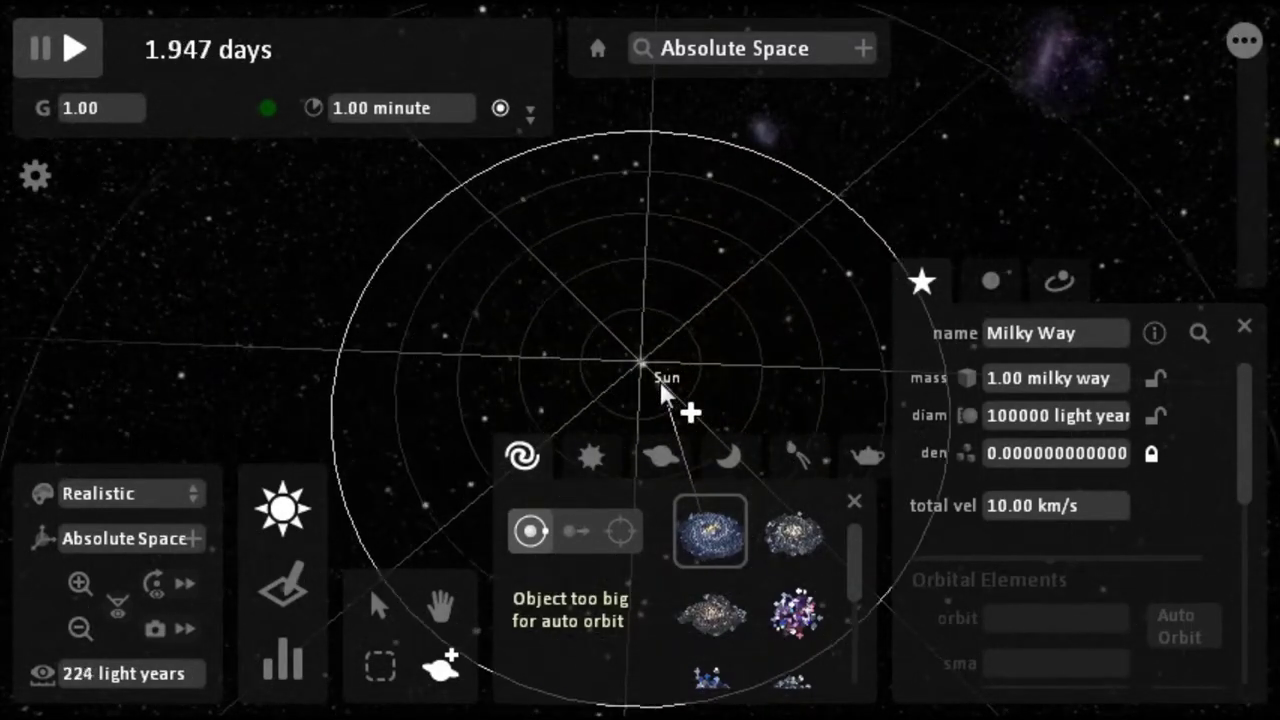
scroll(712, 383, down, 10)
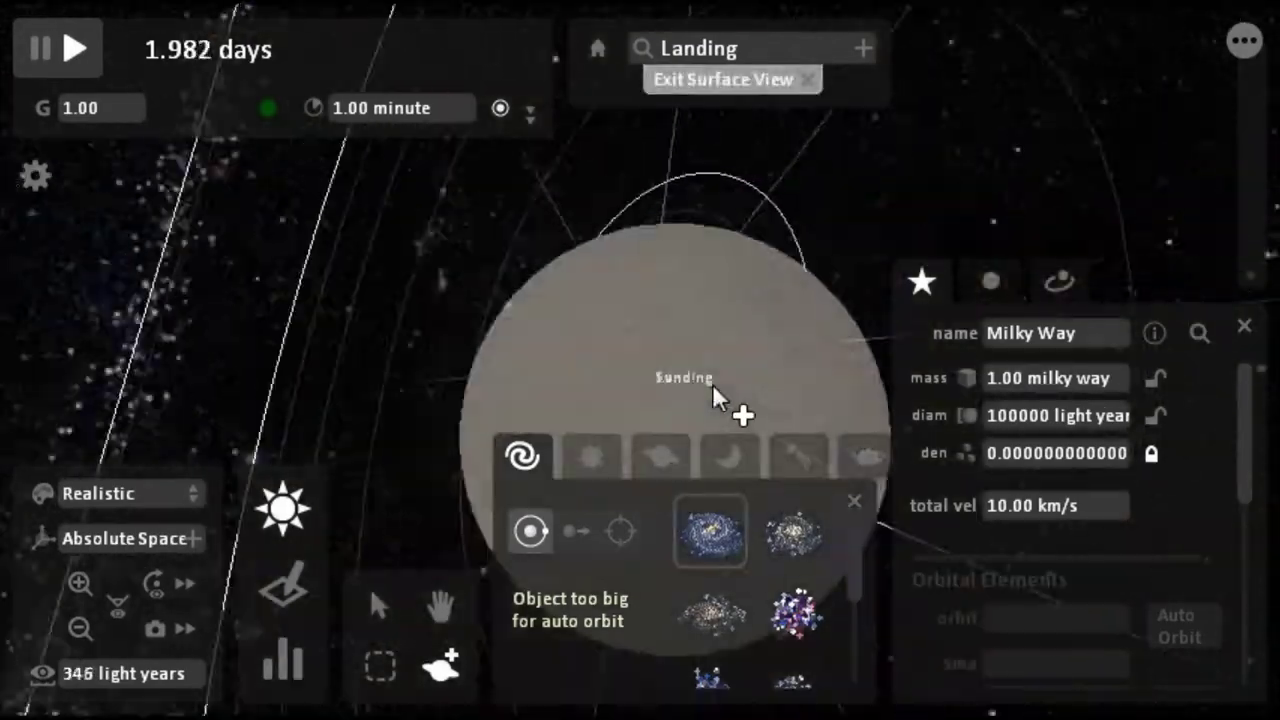
mouse_move(3, 320)
mouse_down()
mouse_move(434, 360)
mouse_move(638, 300)
mouse_move(771, 109)
mouse_up()
click(800, 82)
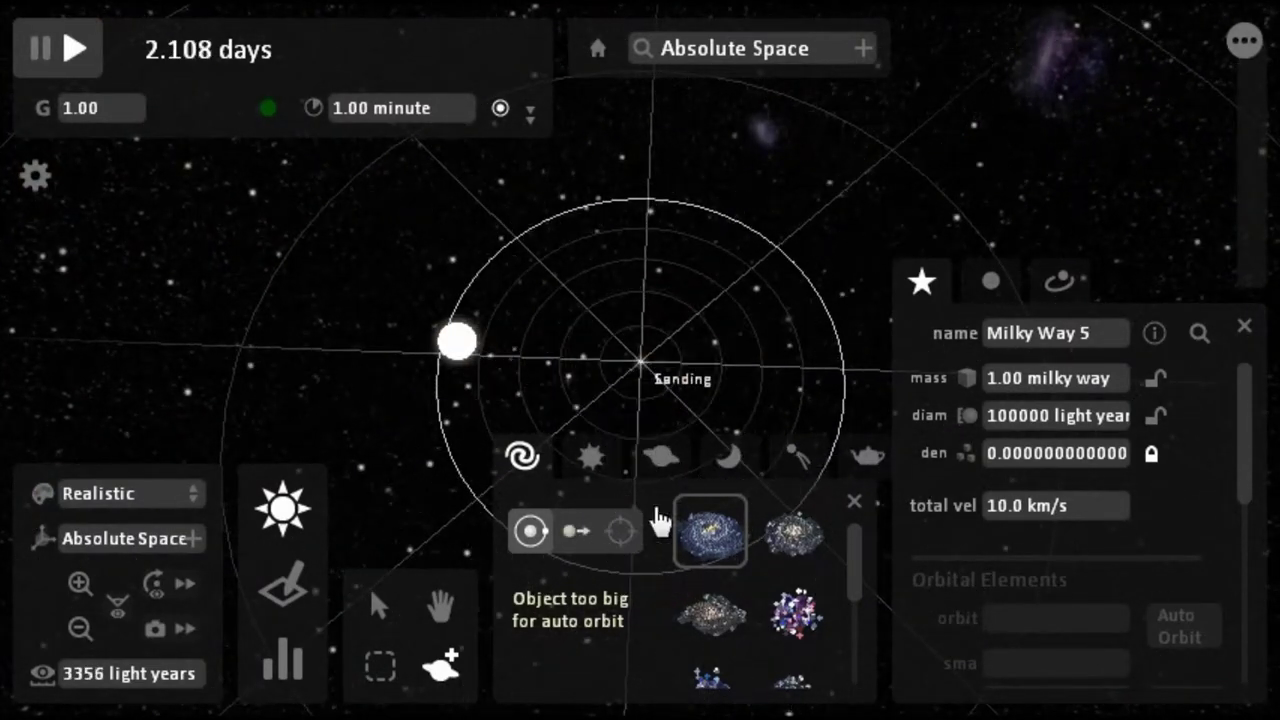
click(582, 450)
- Centre the view on System Center, then switch the reference frame back to Absolute Space
scroll(530, 362, down, 3)
scroll(463, 372, up, 10)
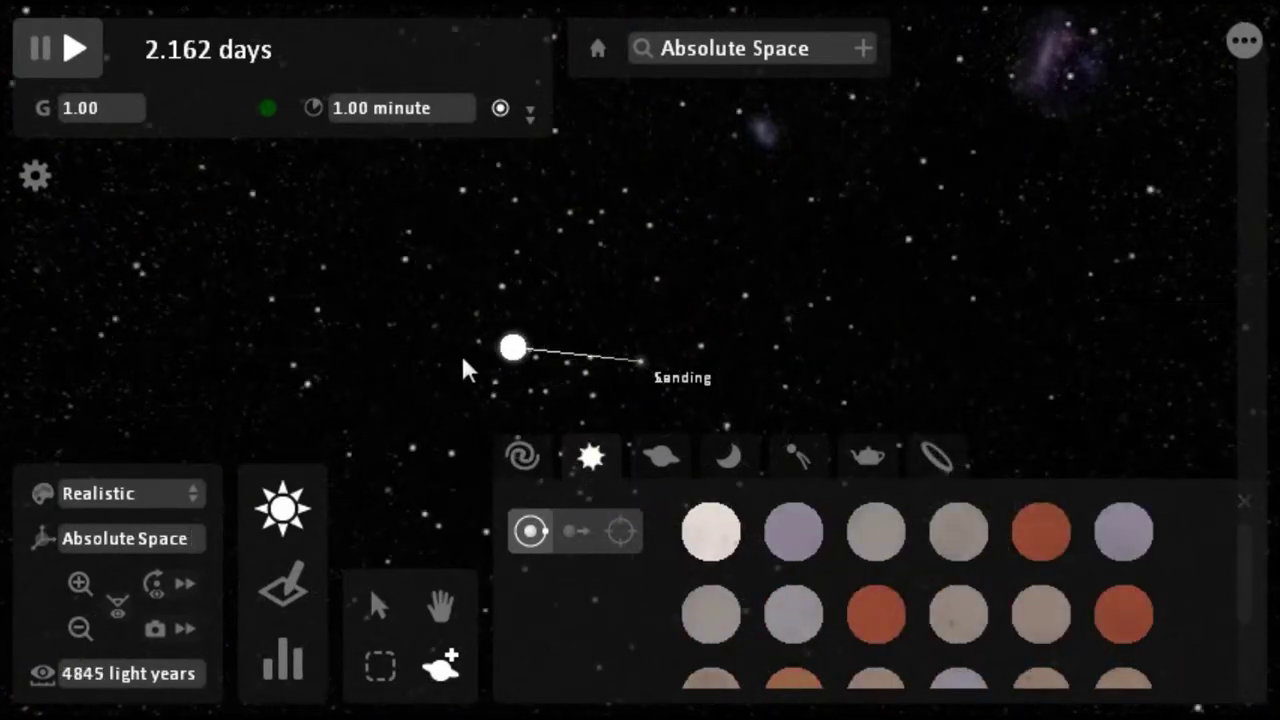
scroll(463, 372, down, 2)
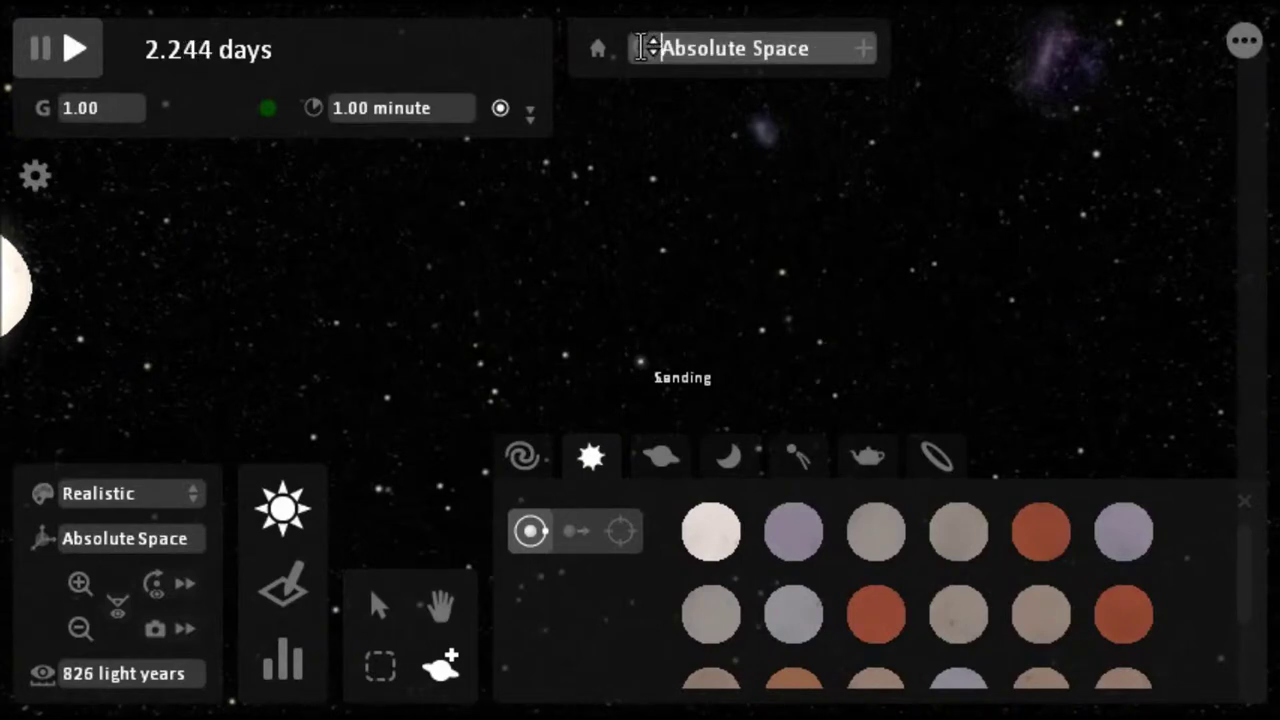
click(862, 49)
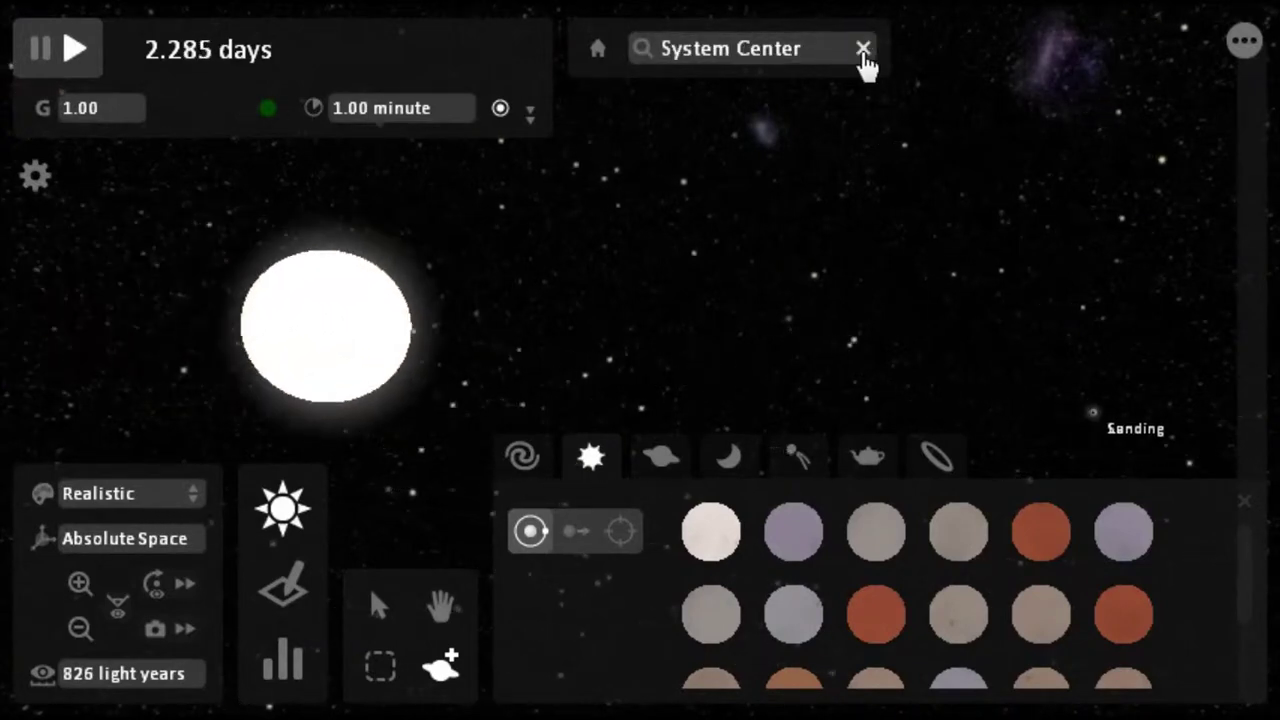
click(862, 49)
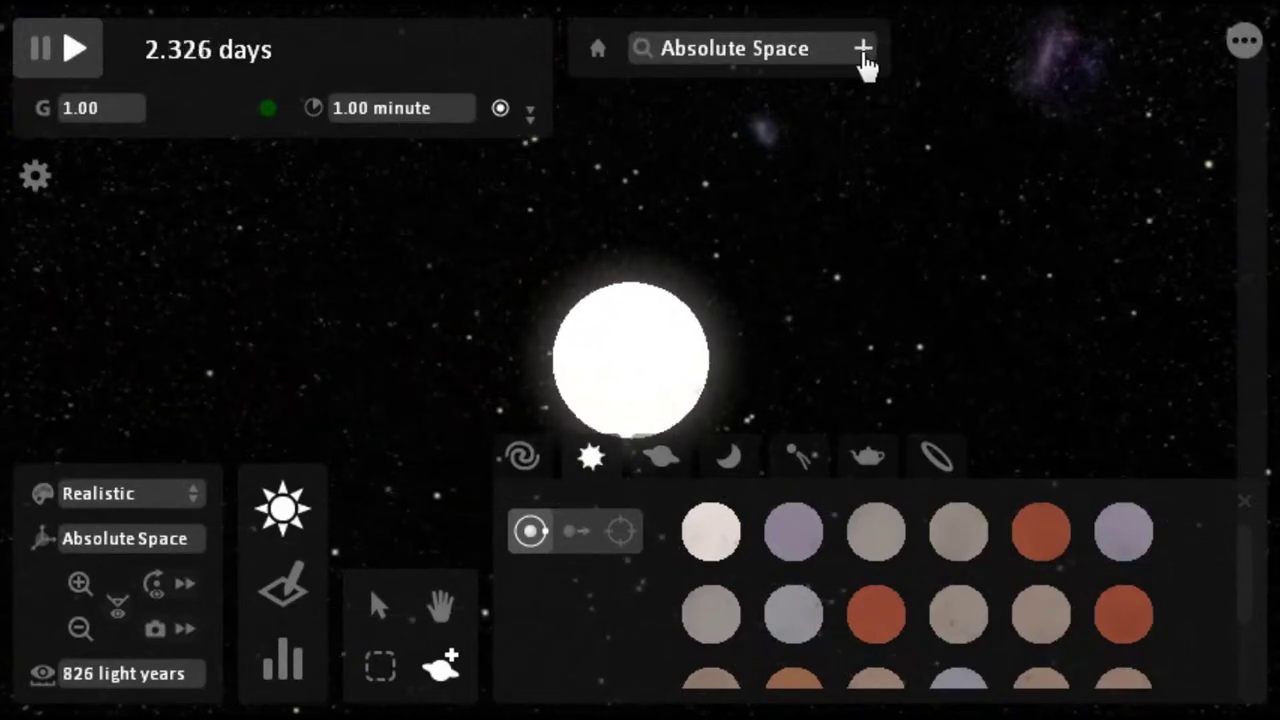
- Select the Landing body (0.0 g, 1.00 cm) and centre the camera on it
mouse_move(948, 345)
mouse_down()
mouse_move(528, 106)
mouse_move(1171, 271)
mouse_up()
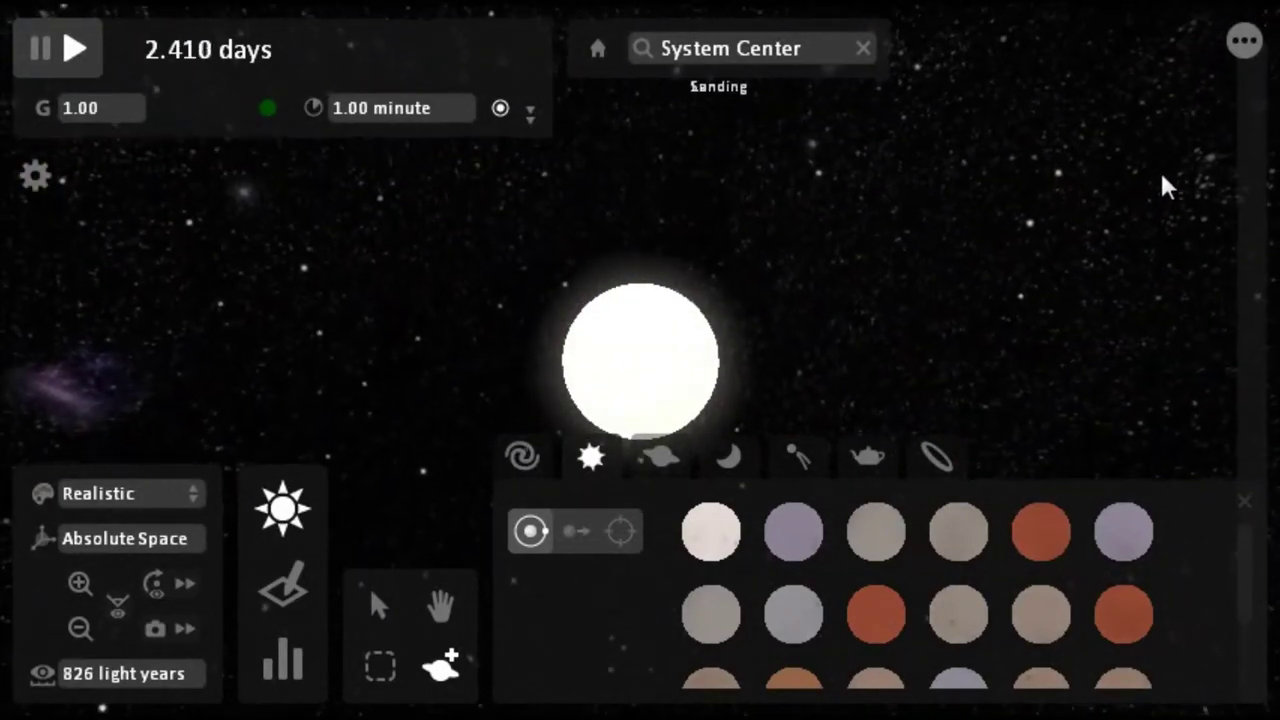
click(673, 103)
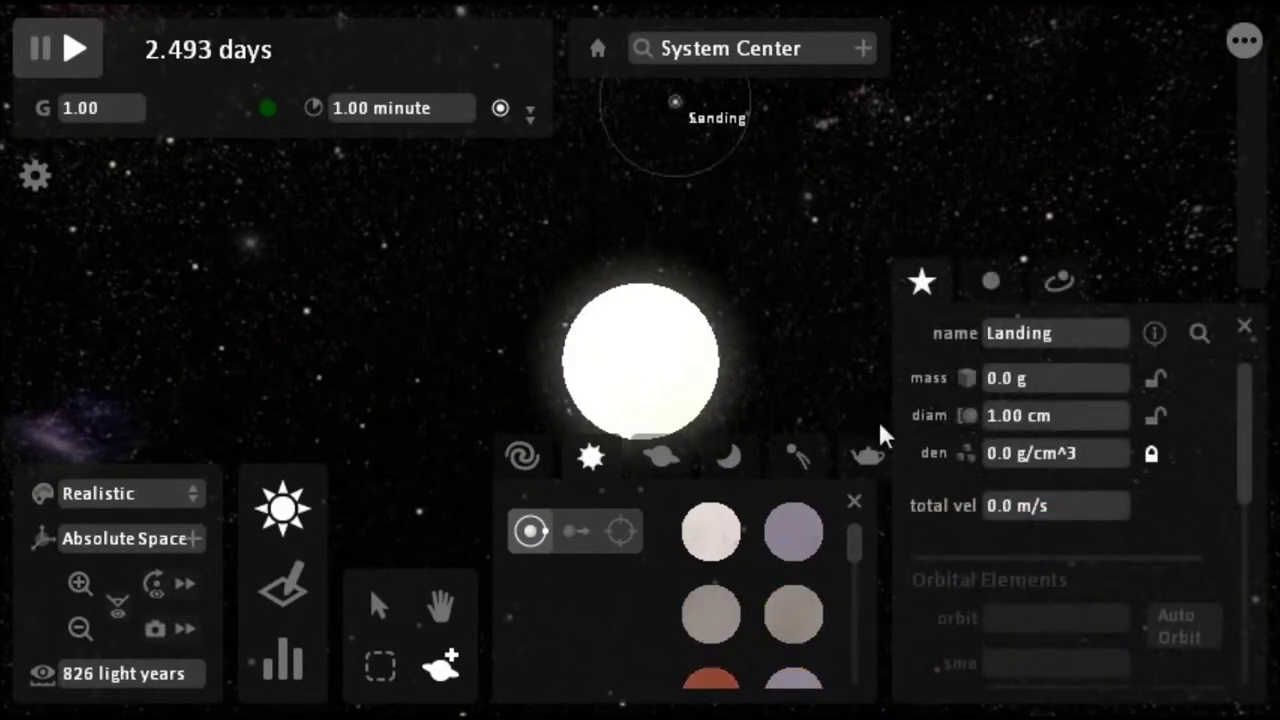
scroll(689, 171, down, 3)
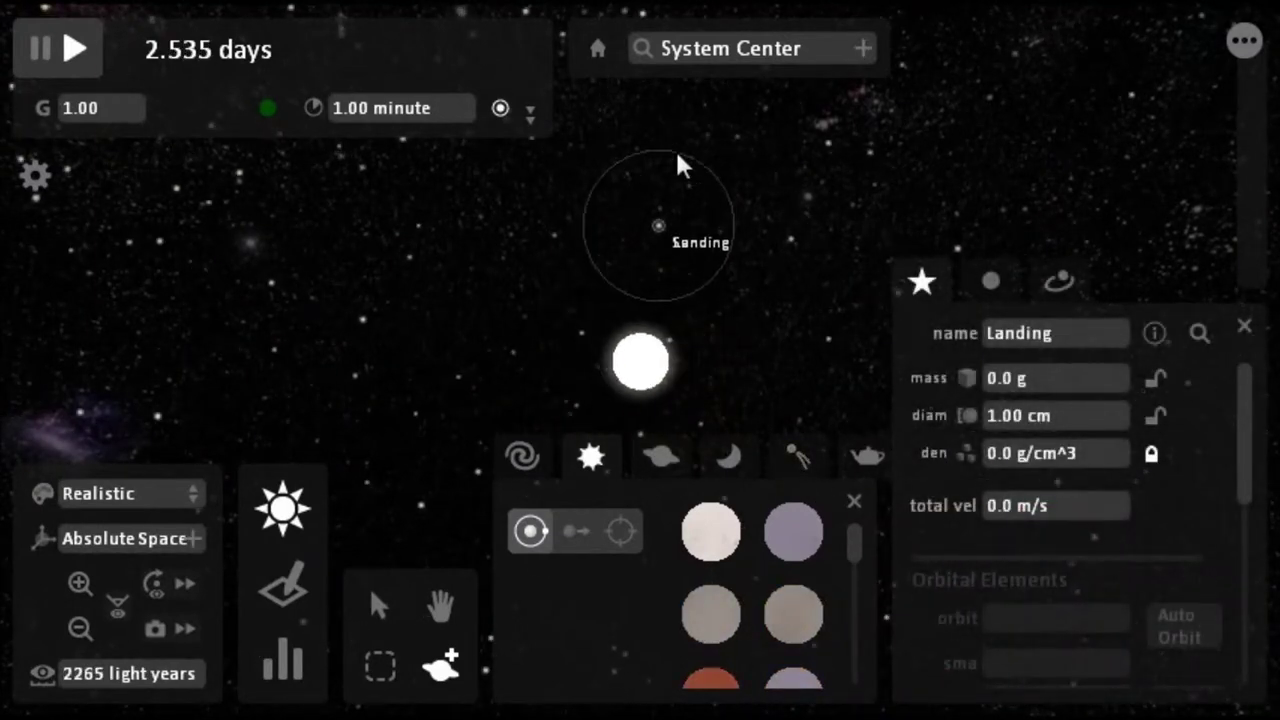
scroll(680, 163, up, 5)
click(863, 48)
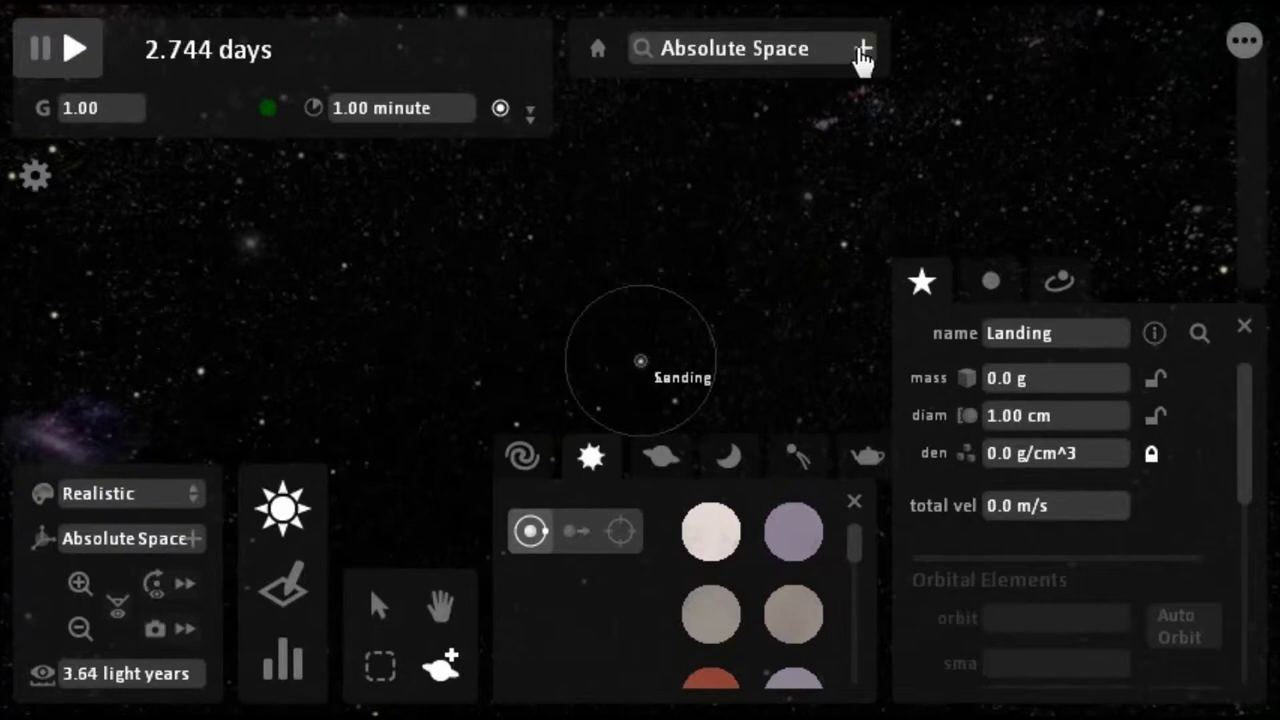
- Add an Earth close to the system centre from the planet catalogue
click(648, 460)
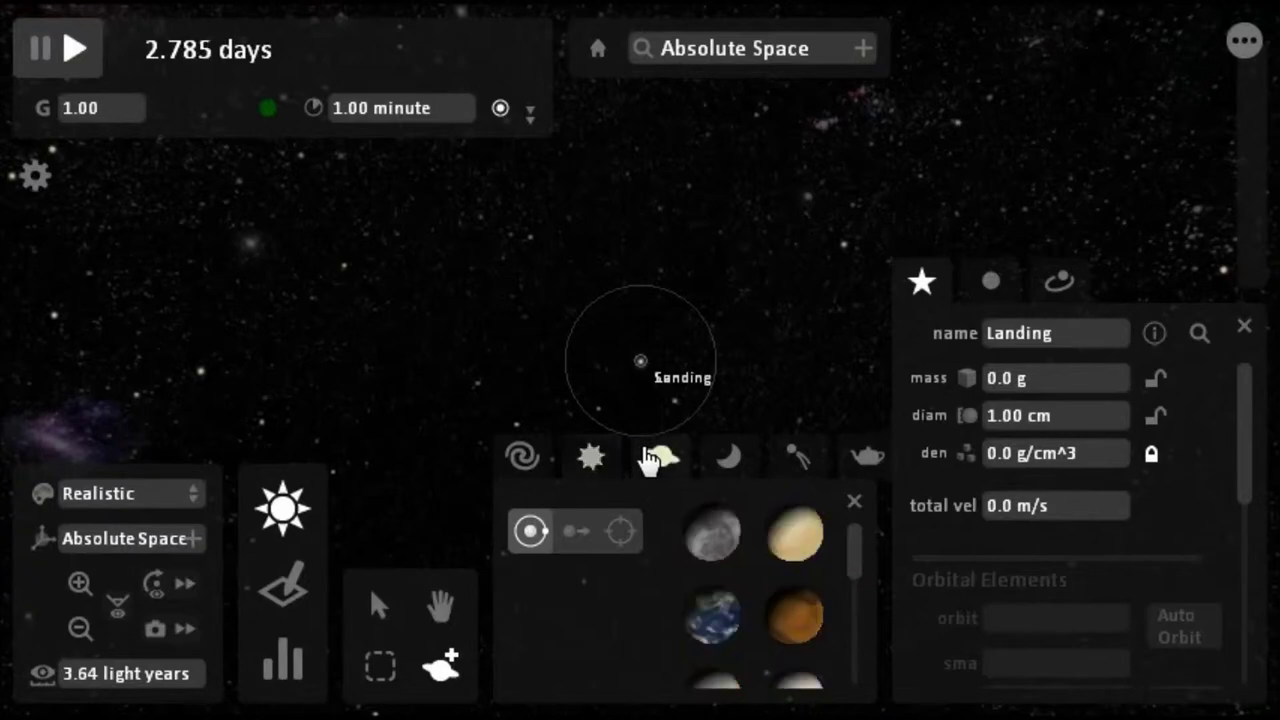
click(715, 615)
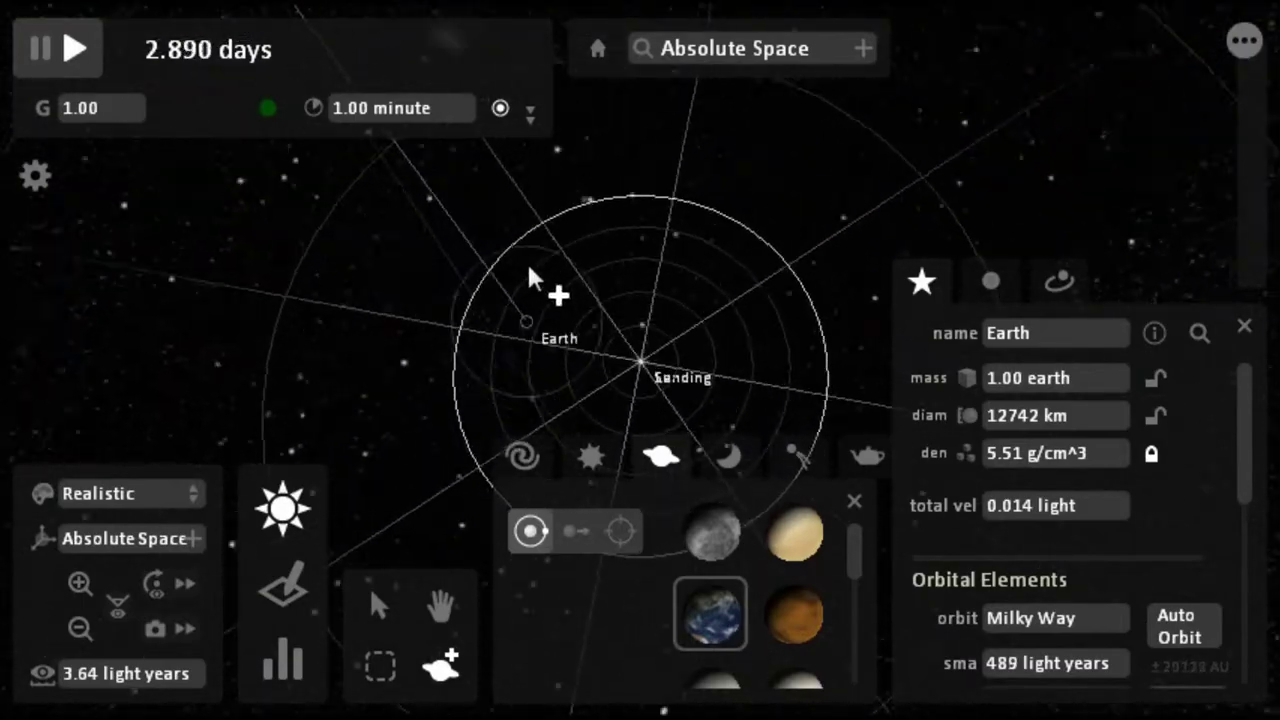
click(605, 315)
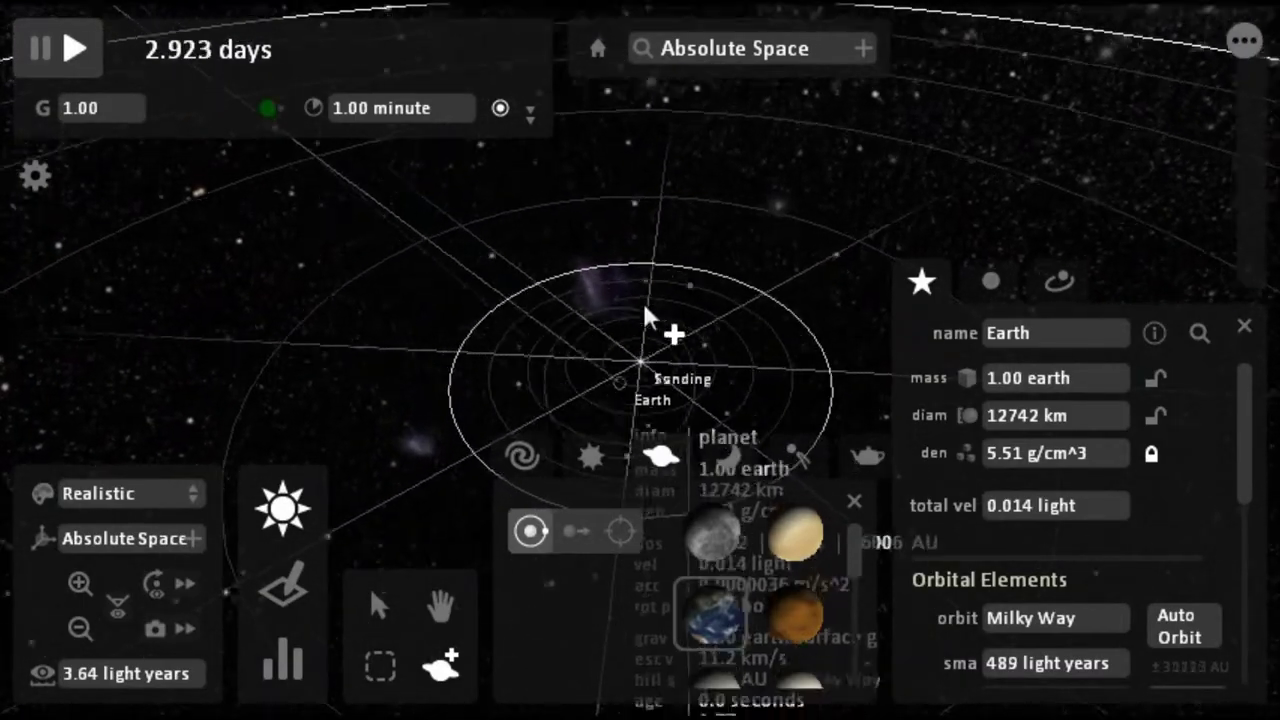
- Tilt the view and place a second Earth, Earth 13, in orbit
drag(651, 323, 714, 194)
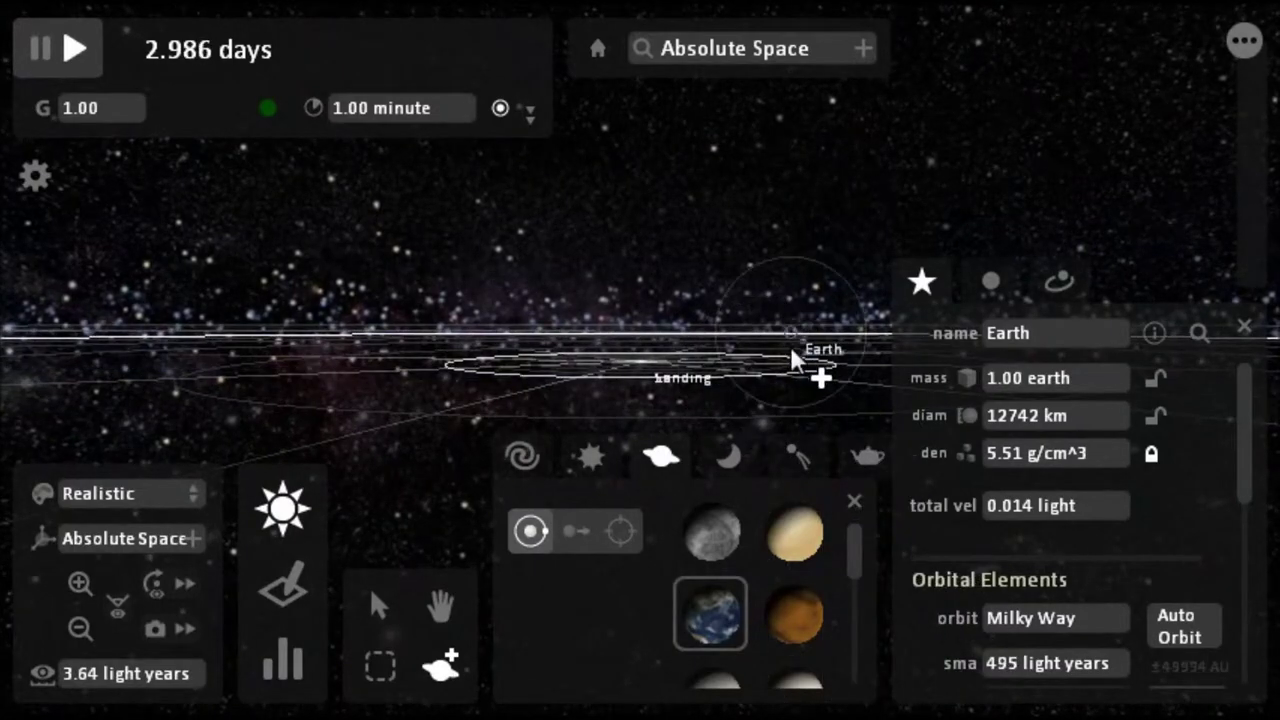
mouse_move(790, 388)
mouse_down()
mouse_move(751, 416)
mouse_move(693, 510)
mouse_up()
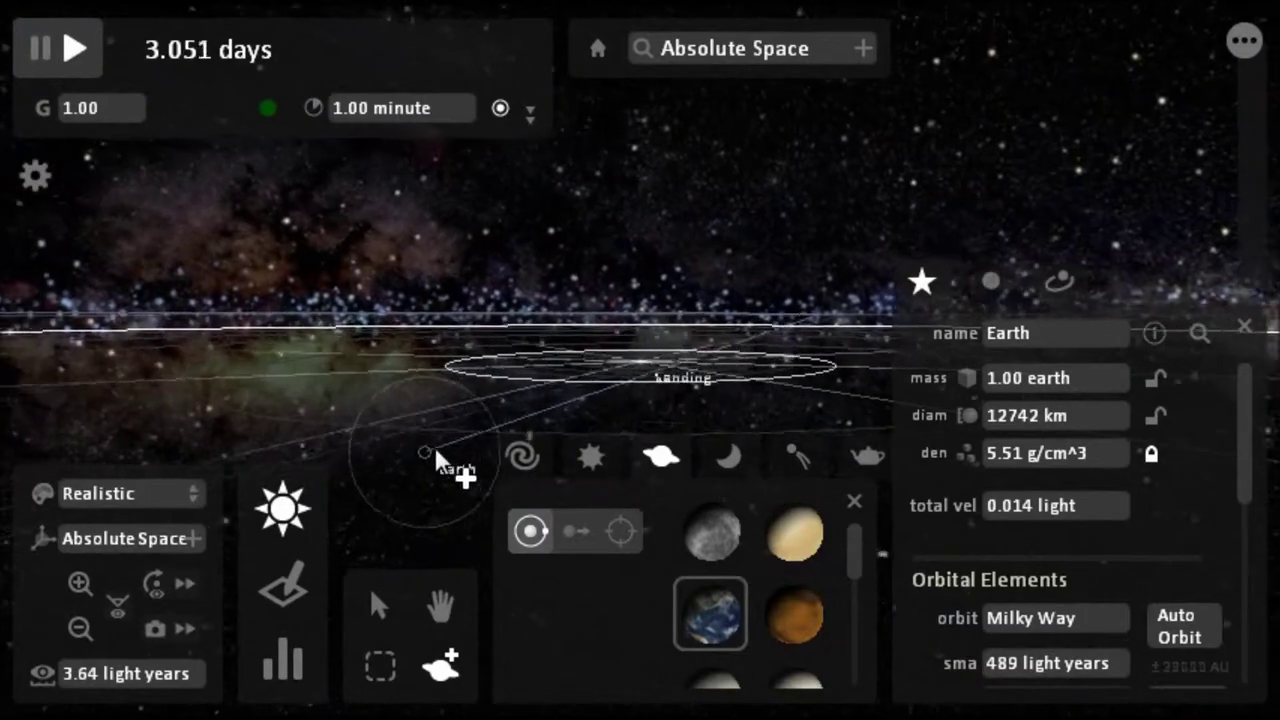
drag(439, 407, 434, 537)
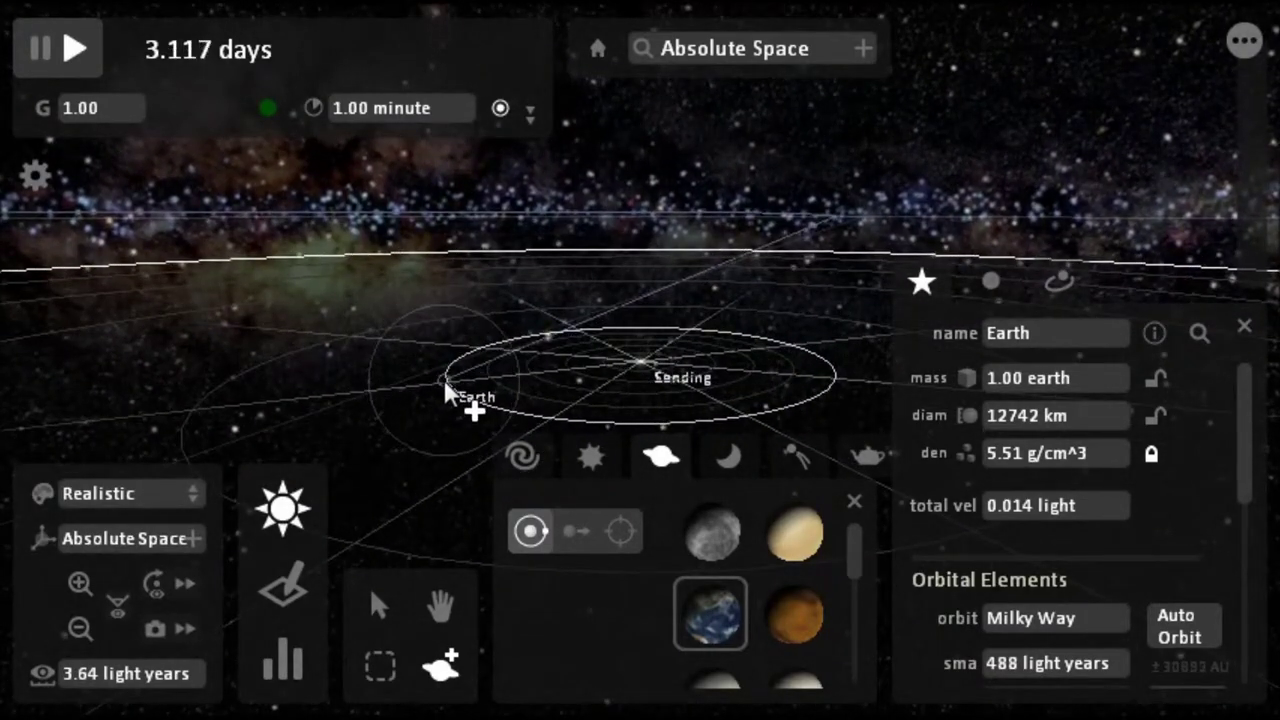
scroll(445, 389, up, 2)
scroll(444, 379, up, 3)
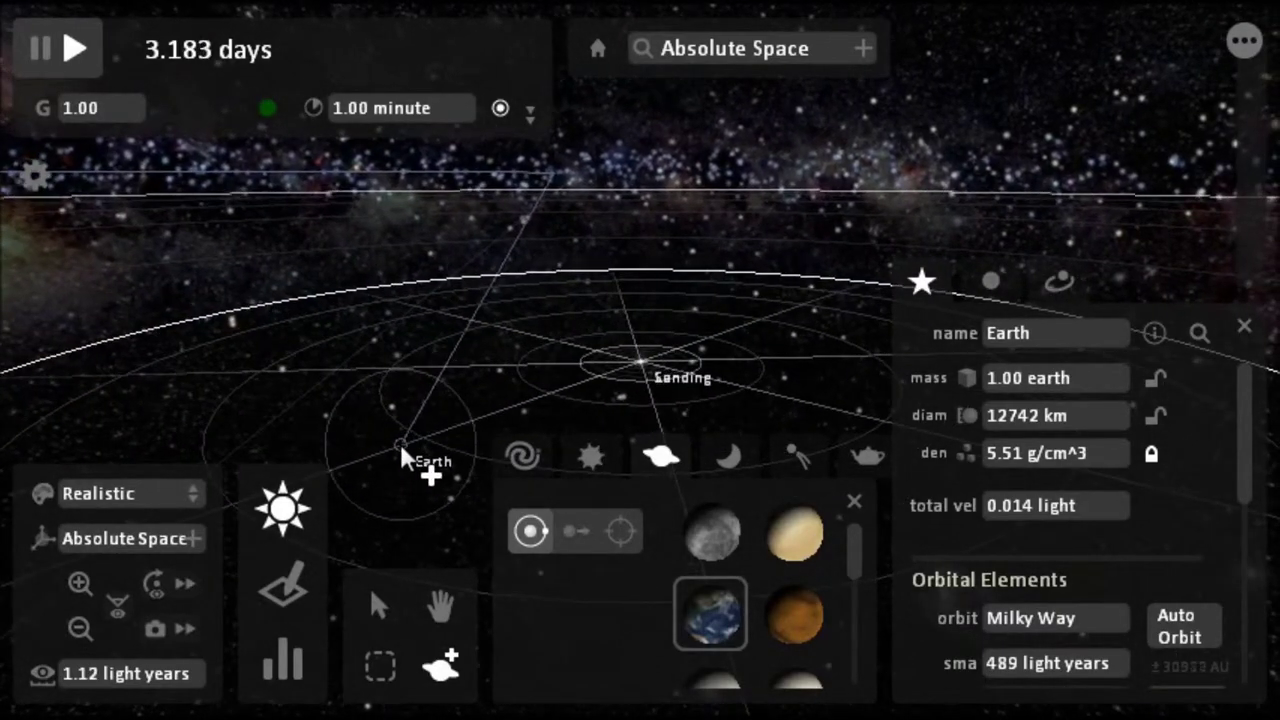
click(432, 442)
scroll(443, 423, down, 3)
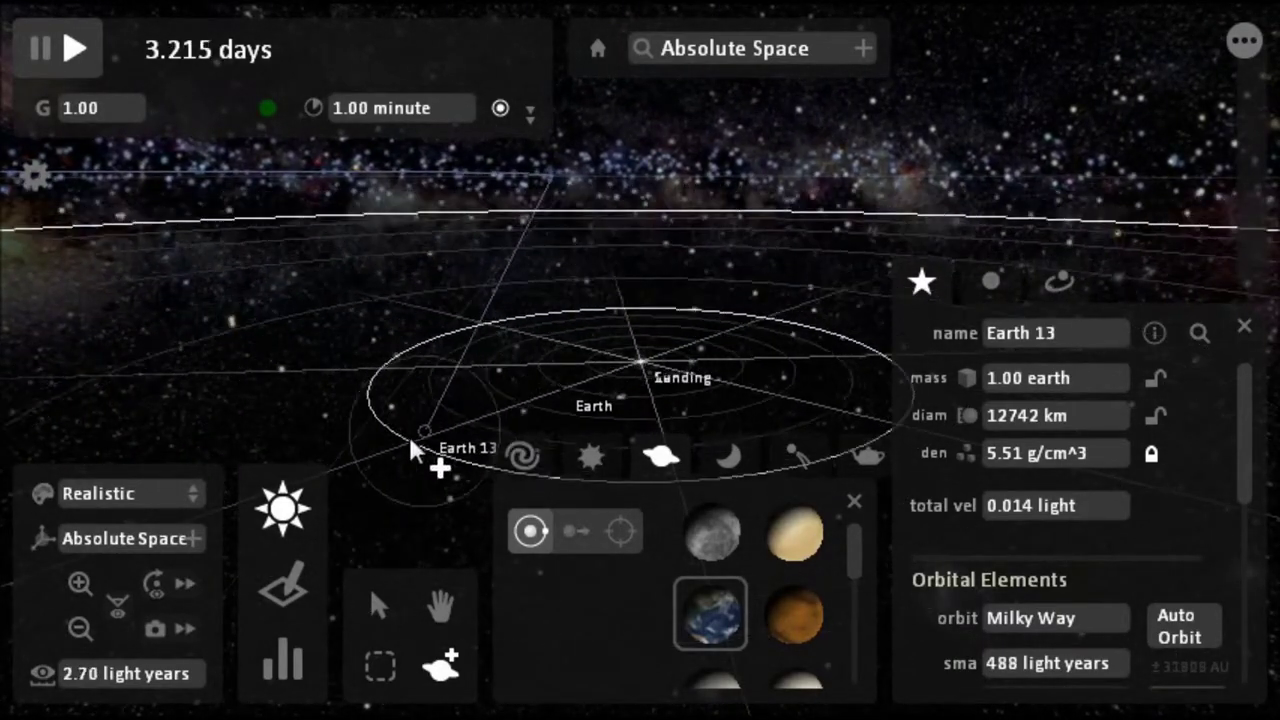
- Centre the camera on Earth 13 (1.00 earth mass, 12742 km) and zoom in close
scroll(420, 446, up, 2)
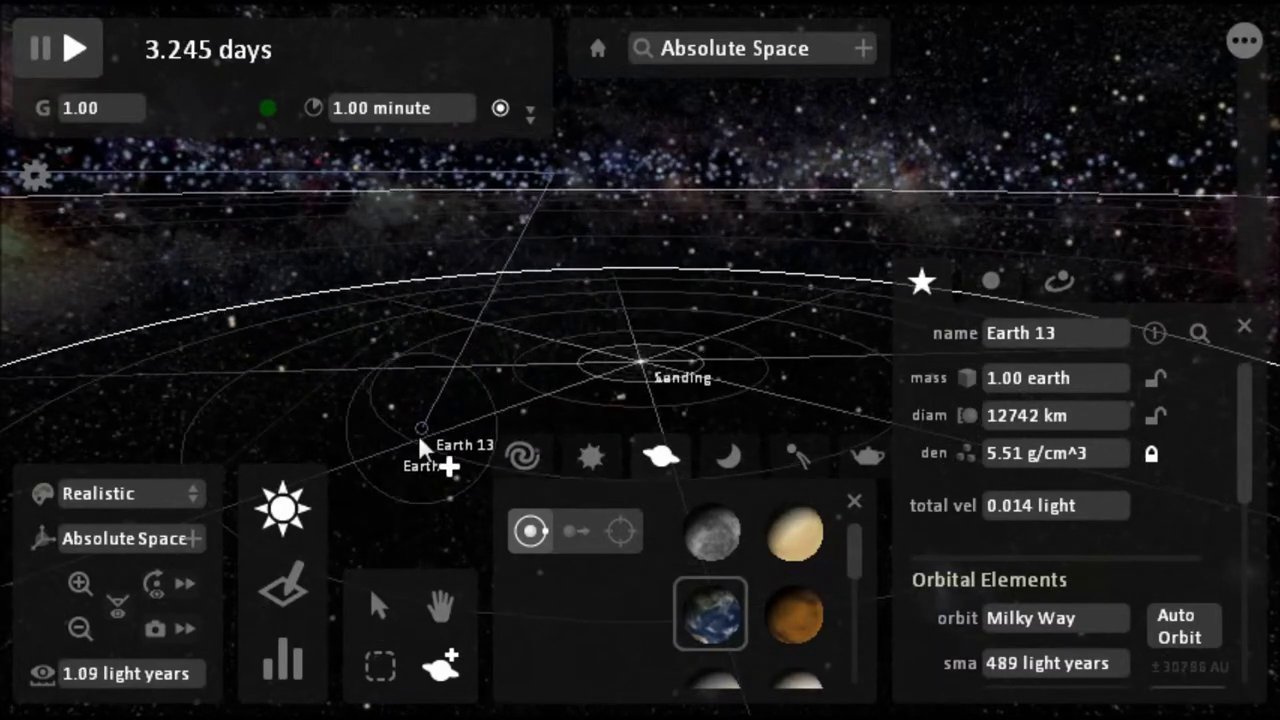
click(872, 62)
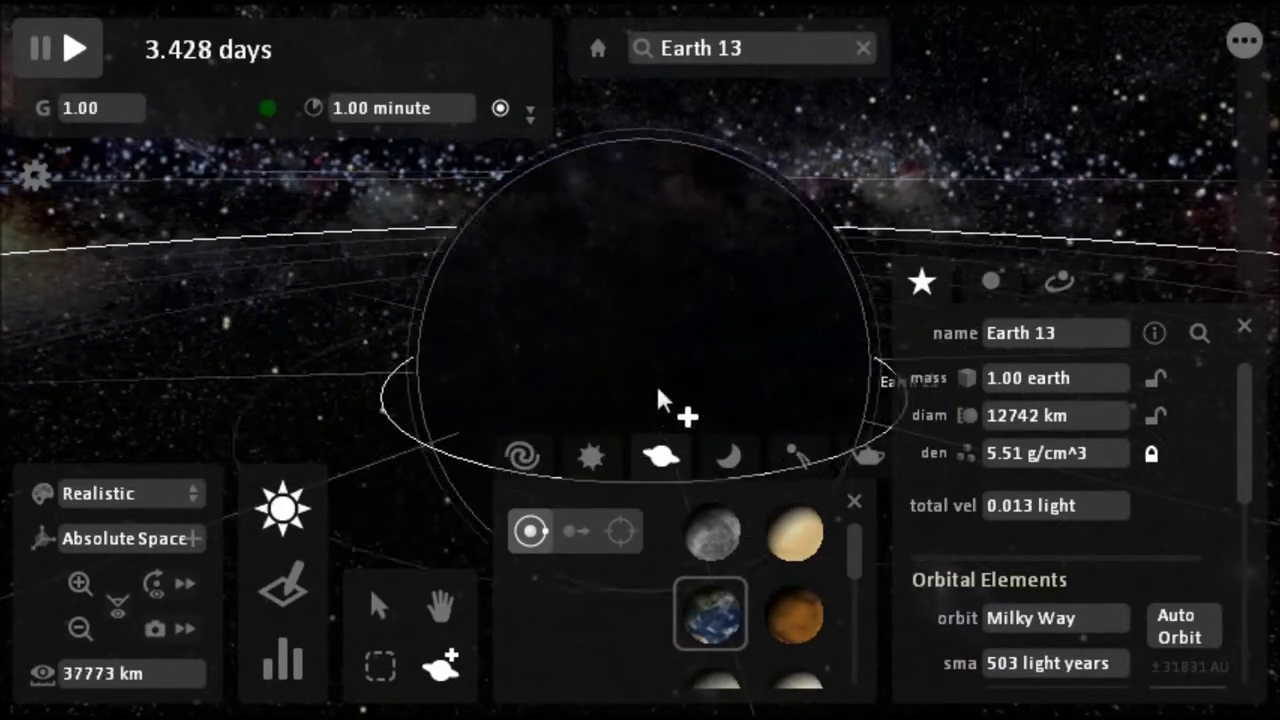
scroll(658, 391, down, 2)
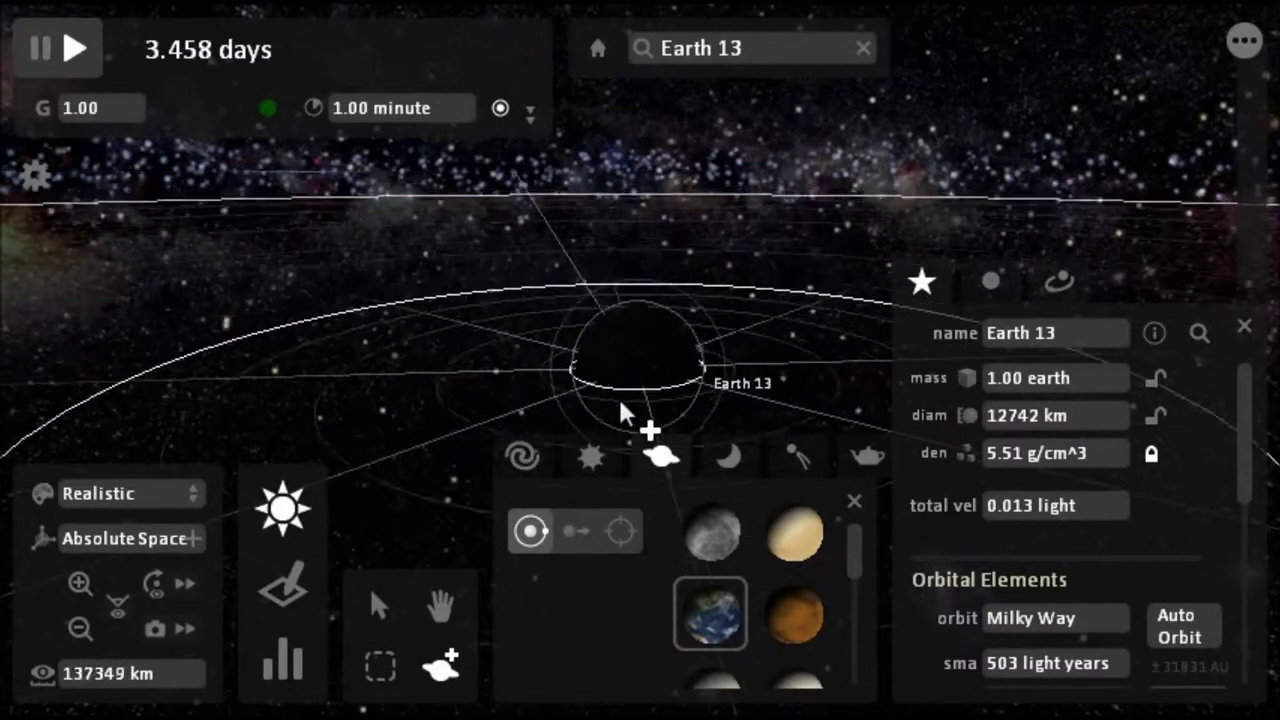
scroll(618, 396, down, 3)
mouse_move(618, 396)
mouse_down()
mouse_move(558, 378)
mouse_move(384, 386)
mouse_move(526, 362)
mouse_up()
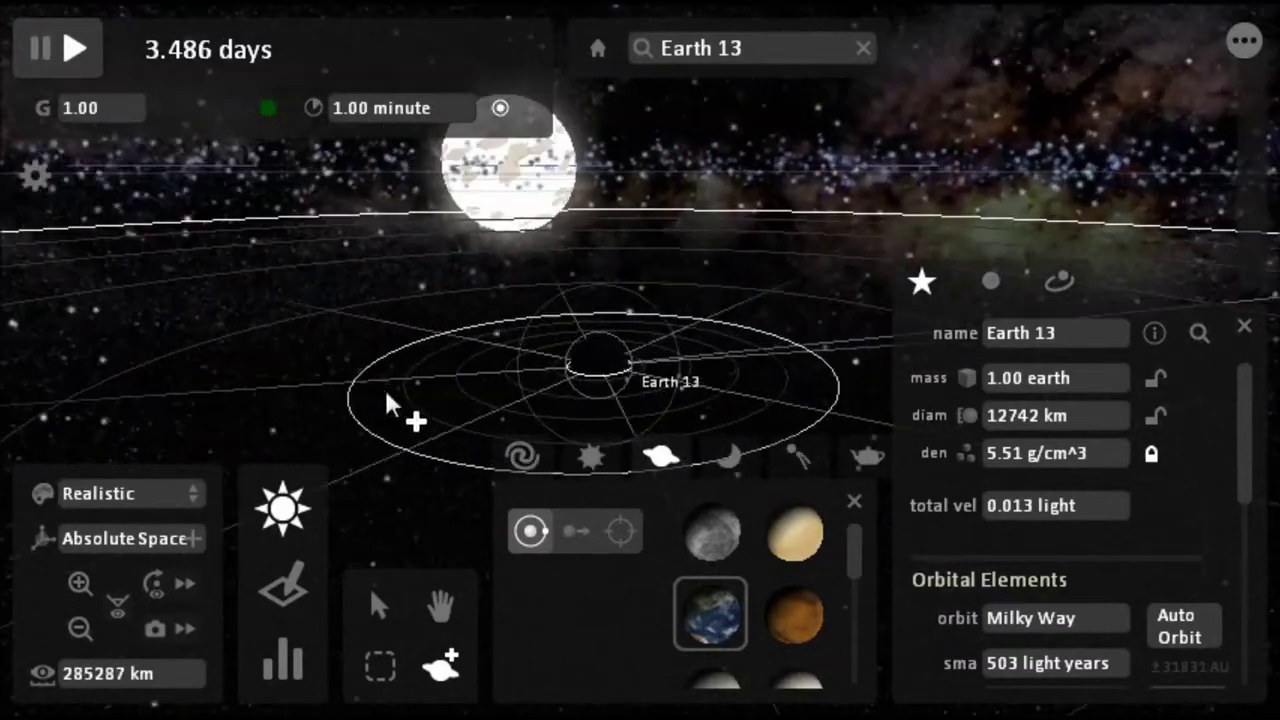
scroll(531, 363, down, 5)
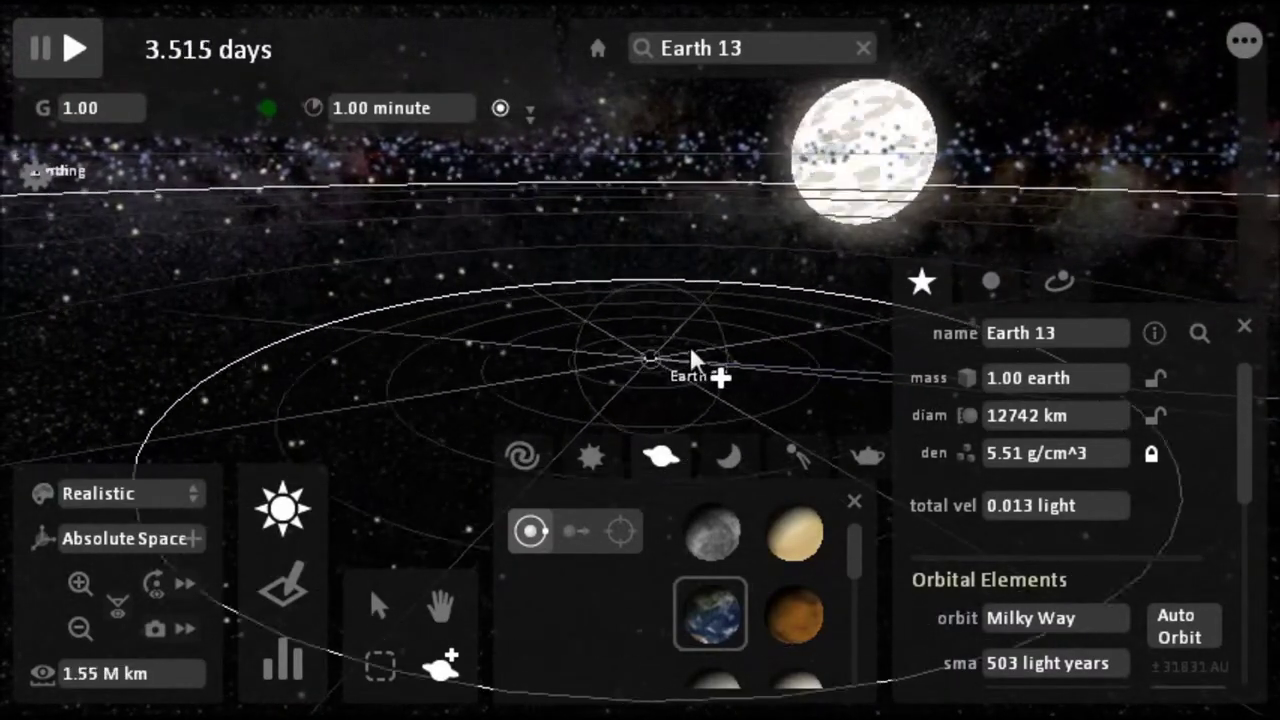
scroll(691, 351, up, 10)
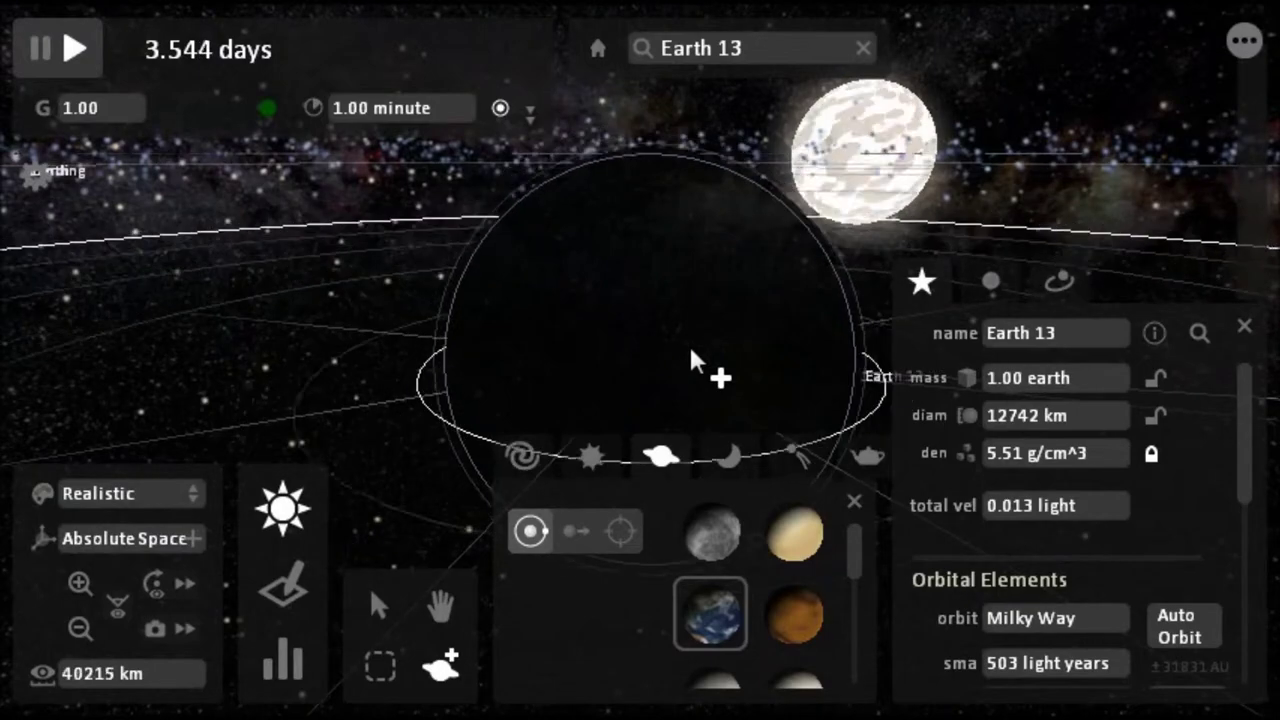
scroll(405, 240, up, 1)
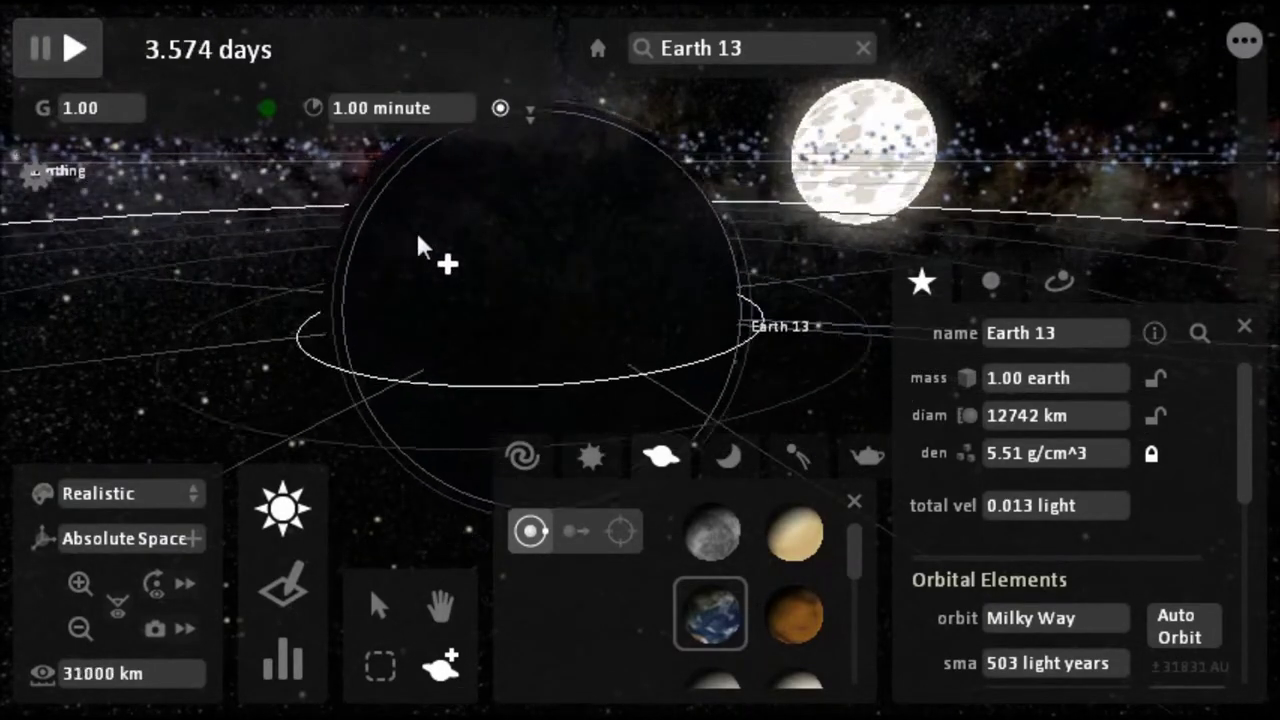
- Pause the simulation at 3.599 days and bring up the Stars catalogue
click(77, 58)
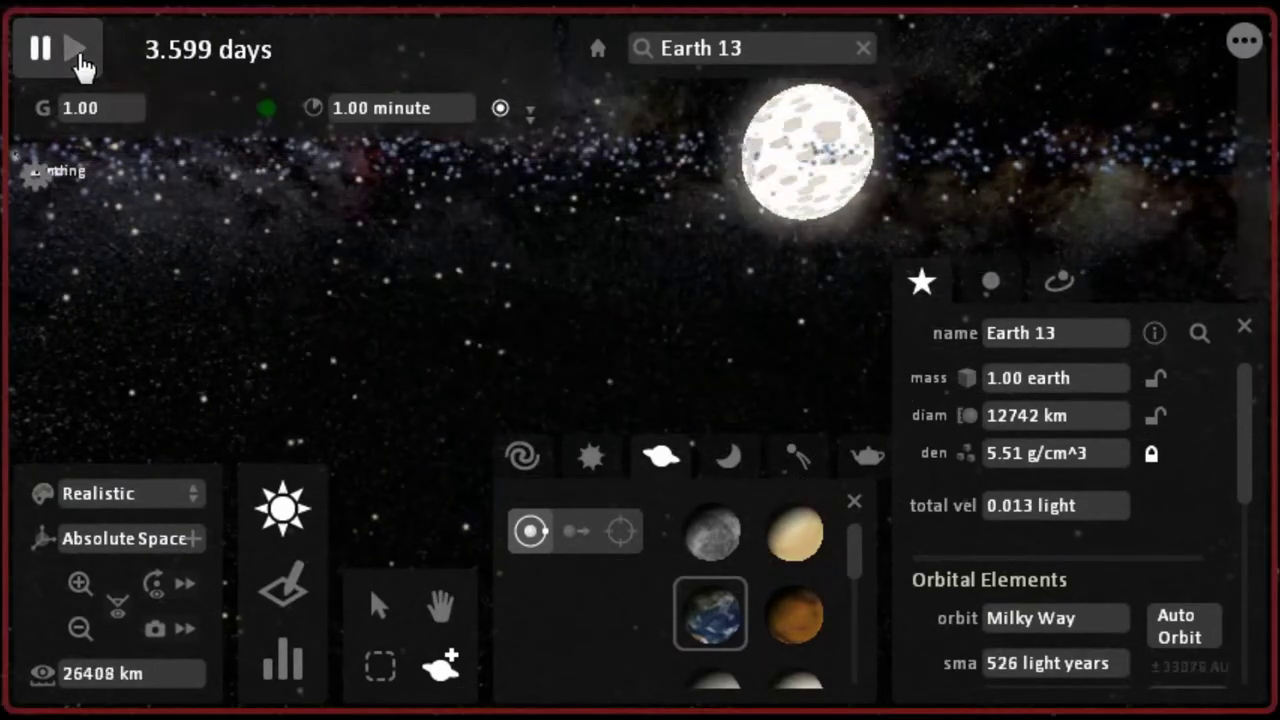
scroll(459, 280, up, 3)
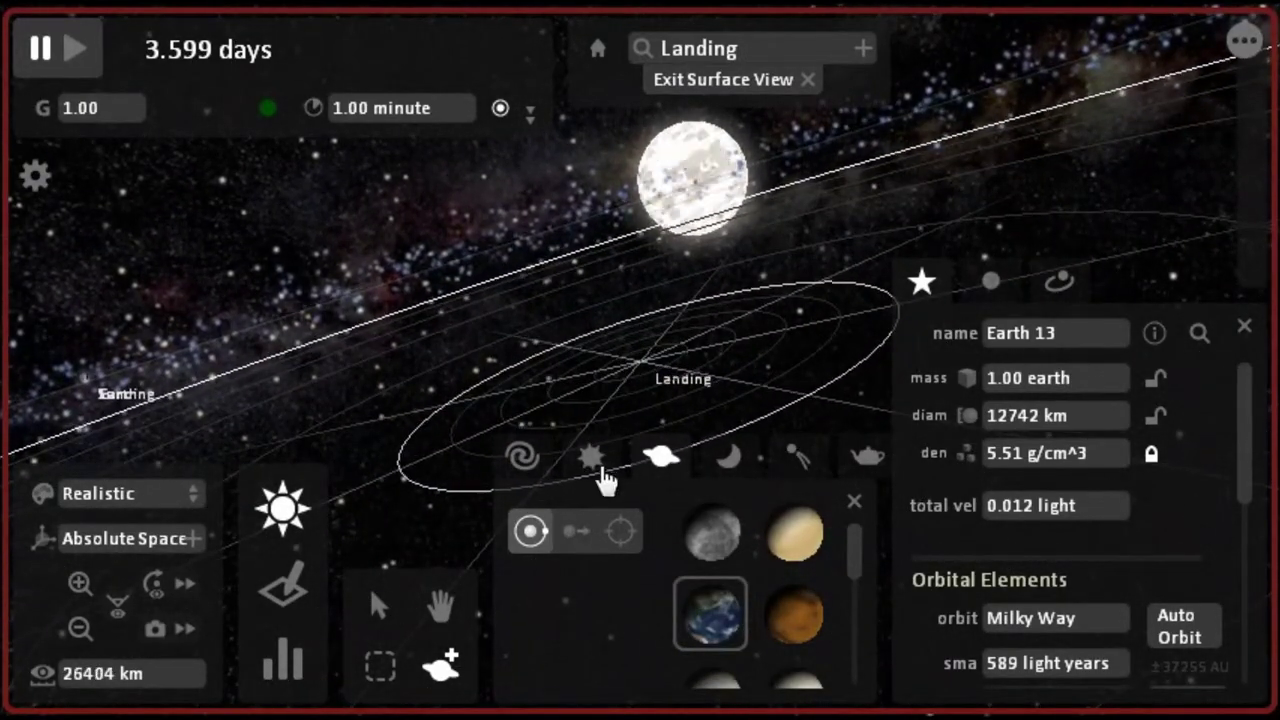
click(535, 460)
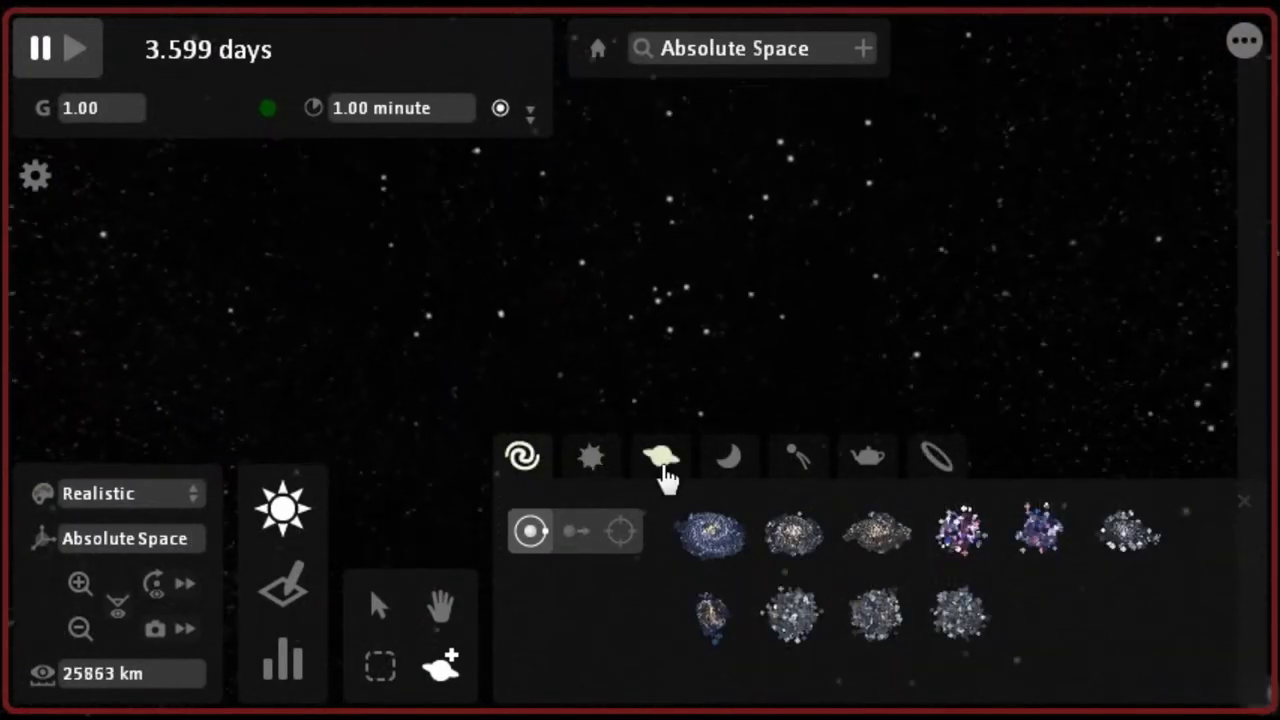
click(613, 466)
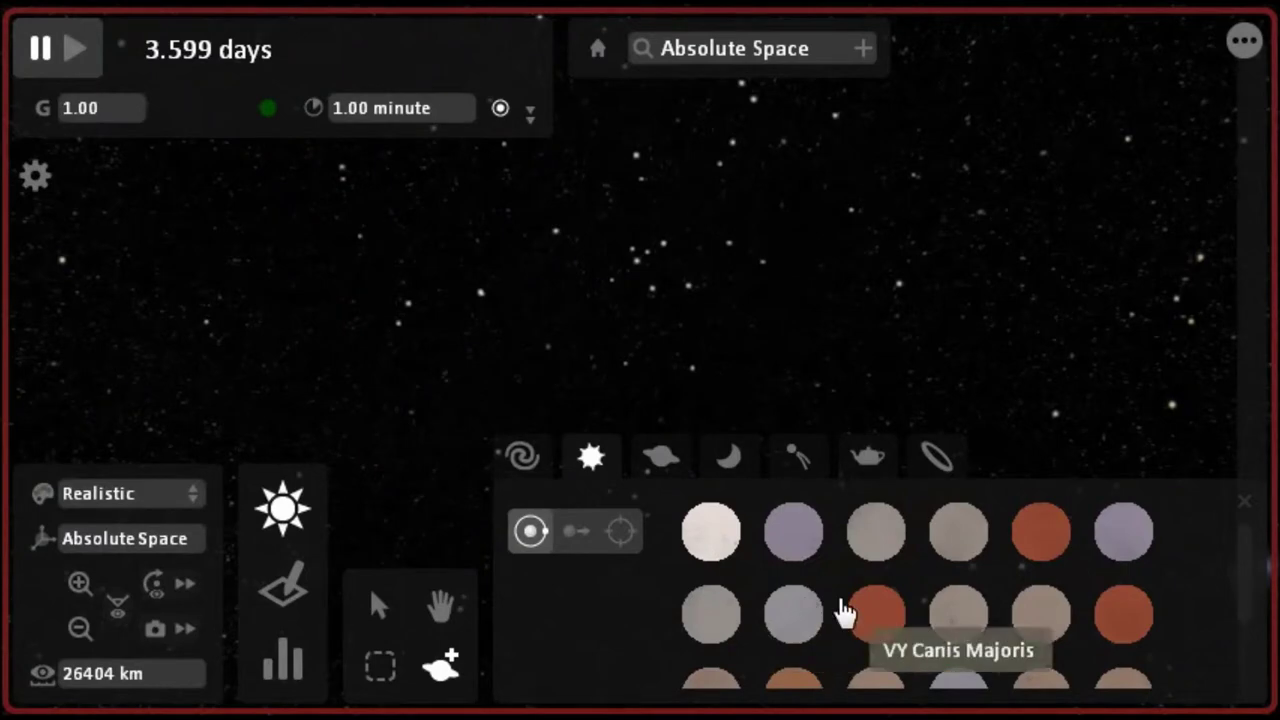
- Place a one-solar-mass Sun 13 in the scene; a simulation error warning appears
scroll(955, 612, down, 1)
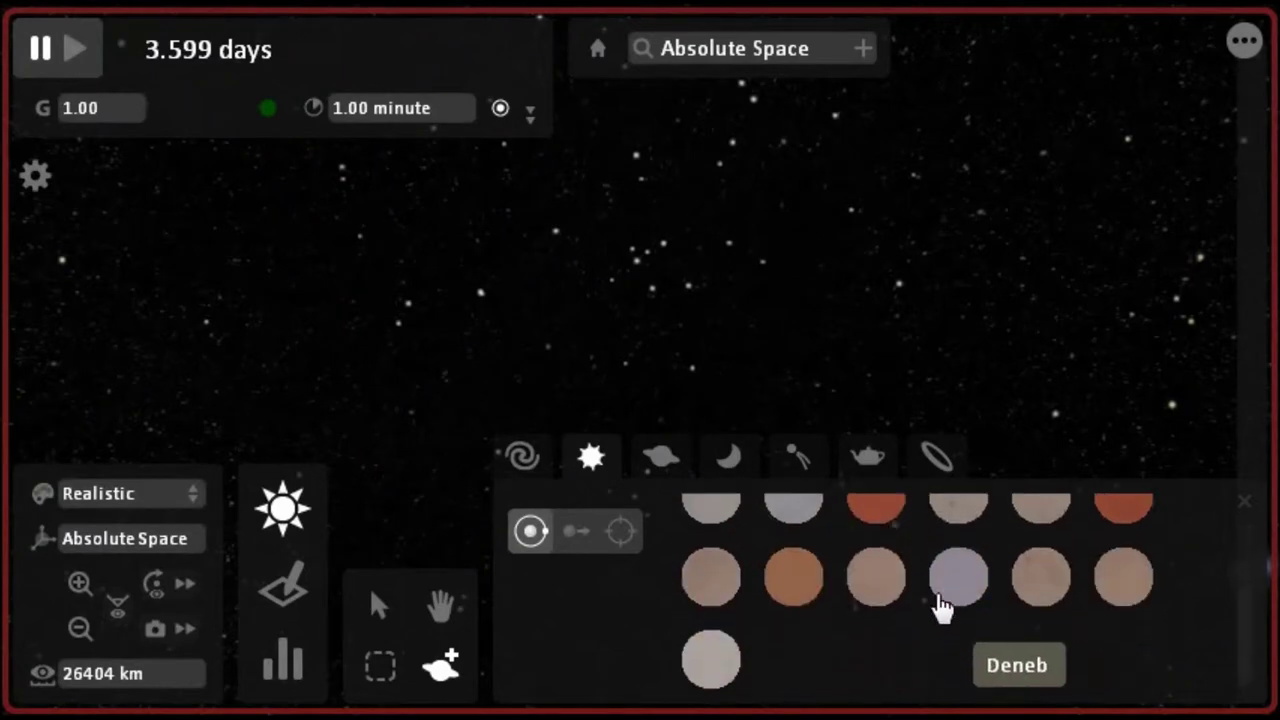
scroll(766, 527, up, 1)
click(733, 537)
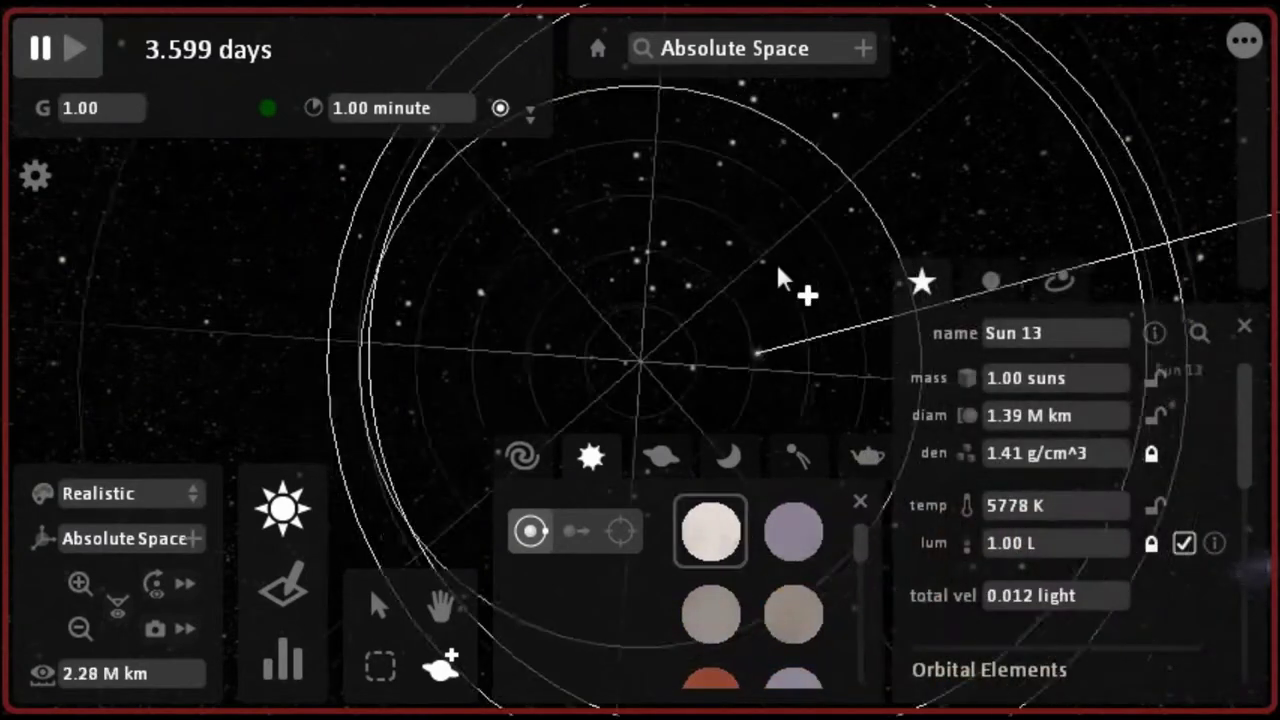
mouse_move(795, 438)
mouse_down()
mouse_move(941, 25)
mouse_move(957, 277)
mouse_move(944, 388)
mouse_move(720, 342)
mouse_move(588, 334)
mouse_move(349, 336)
mouse_move(277, 374)
mouse_move(380, 429)
mouse_move(703, 323)
mouse_move(962, 270)
mouse_move(1117, 278)
mouse_move(782, 256)
mouse_move(797, 309)
mouse_move(831, 340)
mouse_move(843, 333)
mouse_up()
scroll(843, 330, down, 5)
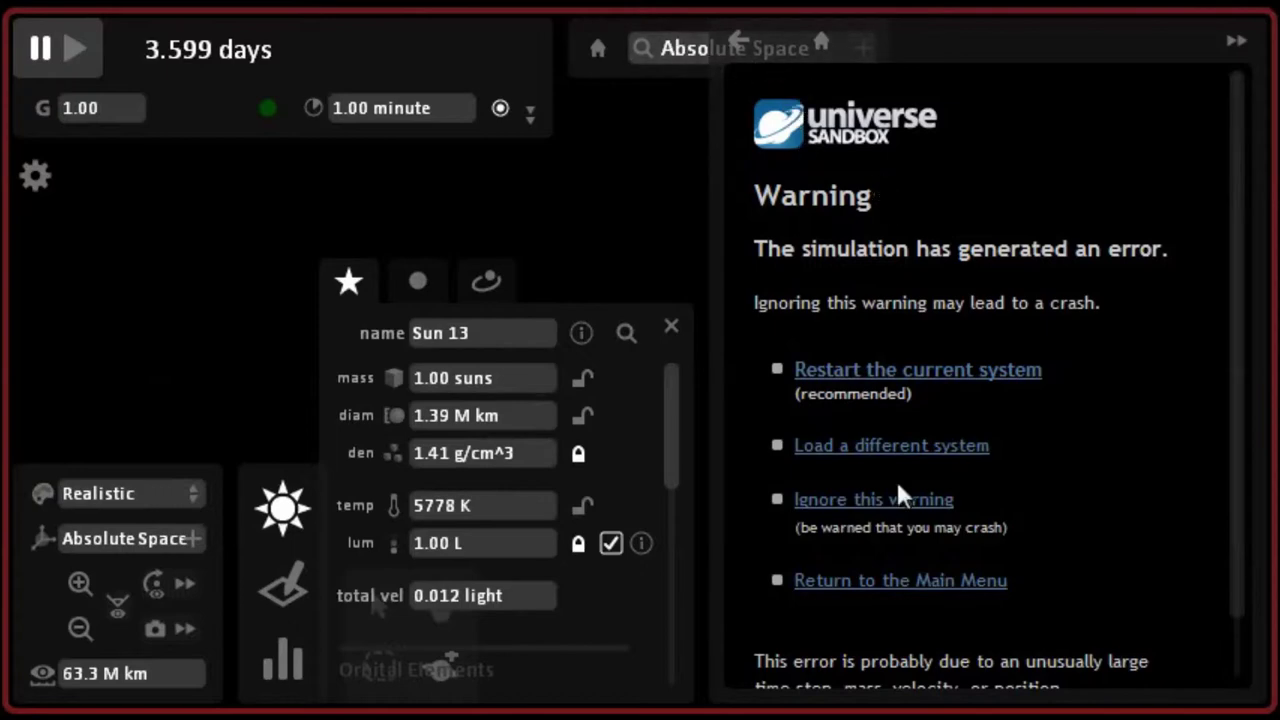
click(1233, 45)
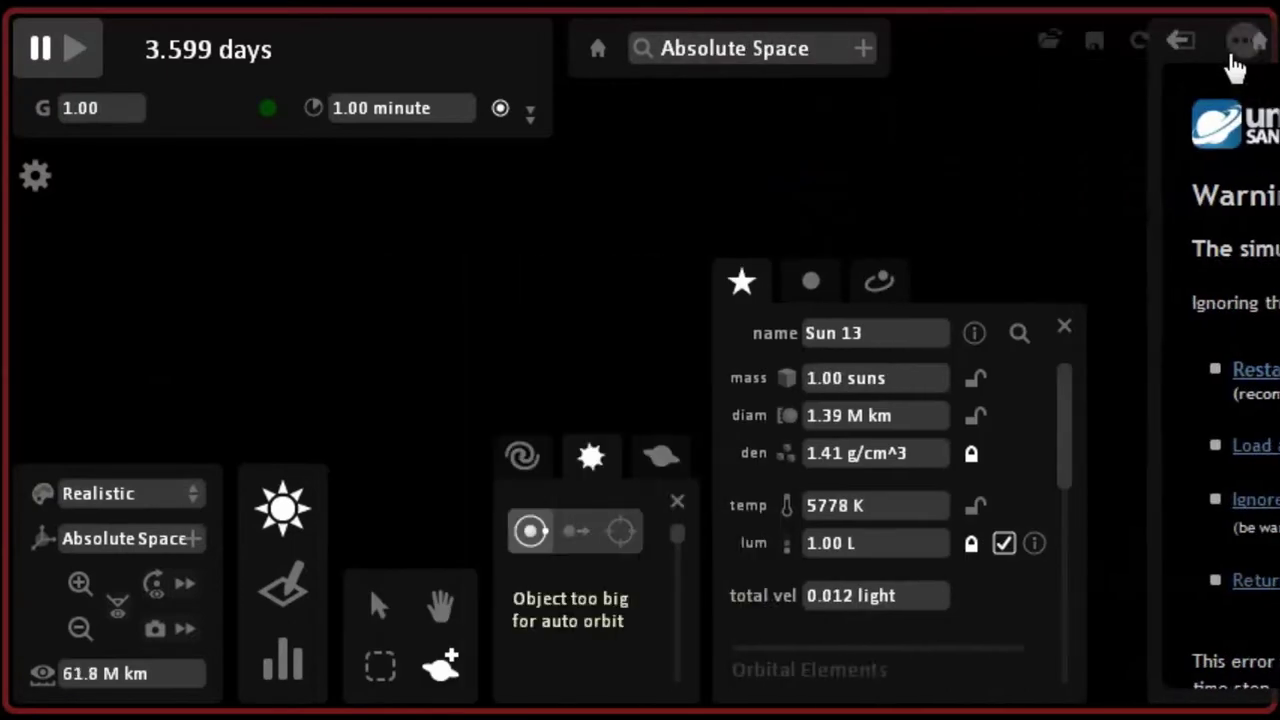
click(1245, 47)
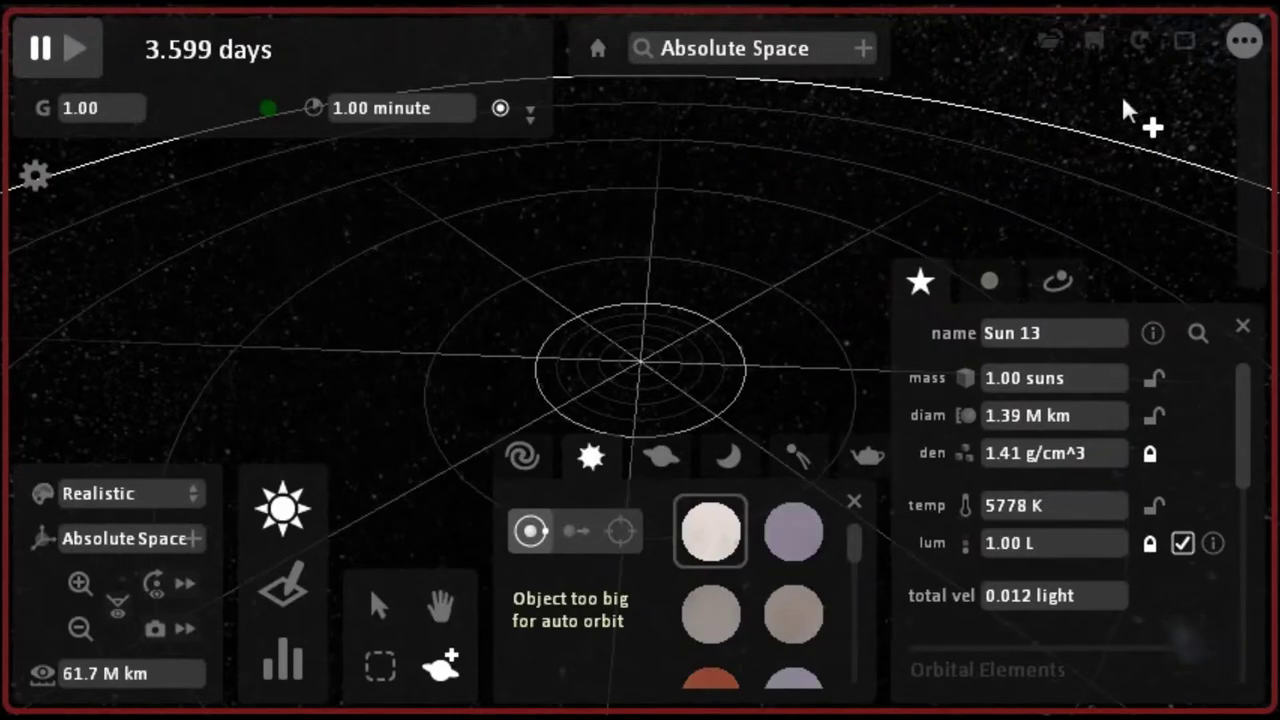
click(1255, 38)
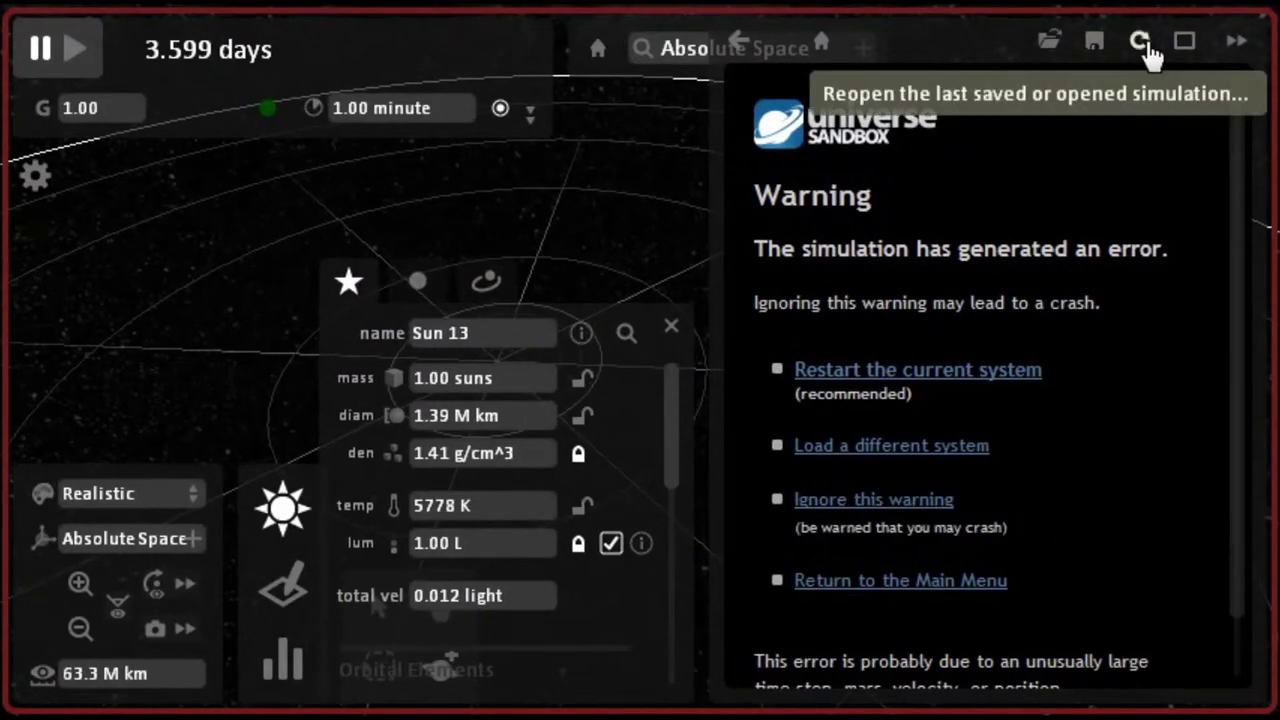
- Load the standard Jupiter & Moons simulation from the Standard list
click(1058, 42)
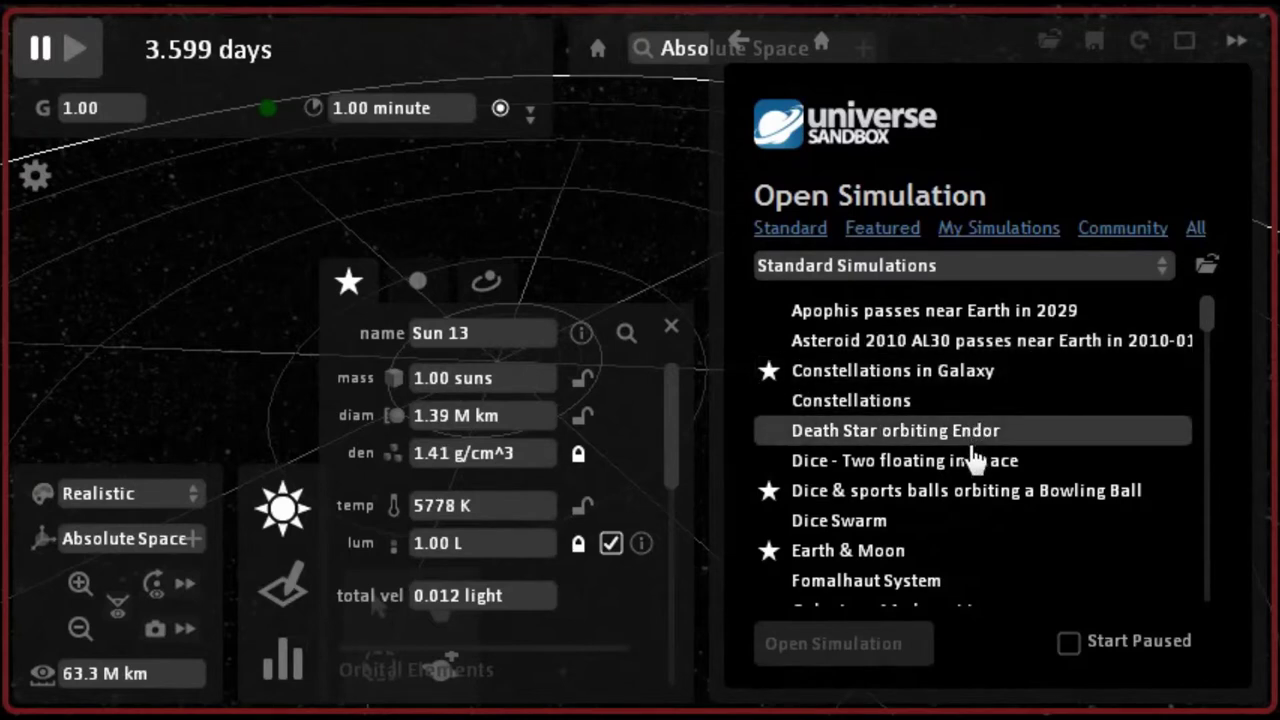
scroll(970, 458, down, 5)
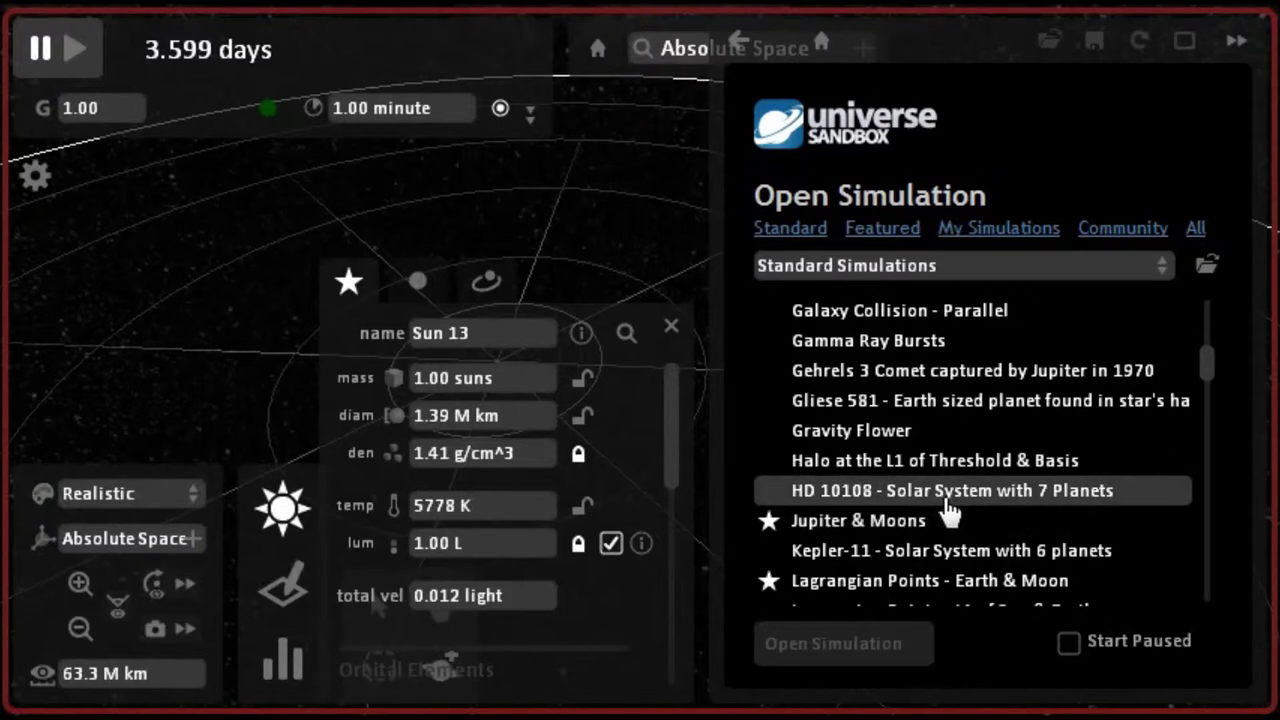
click(1000, 522)
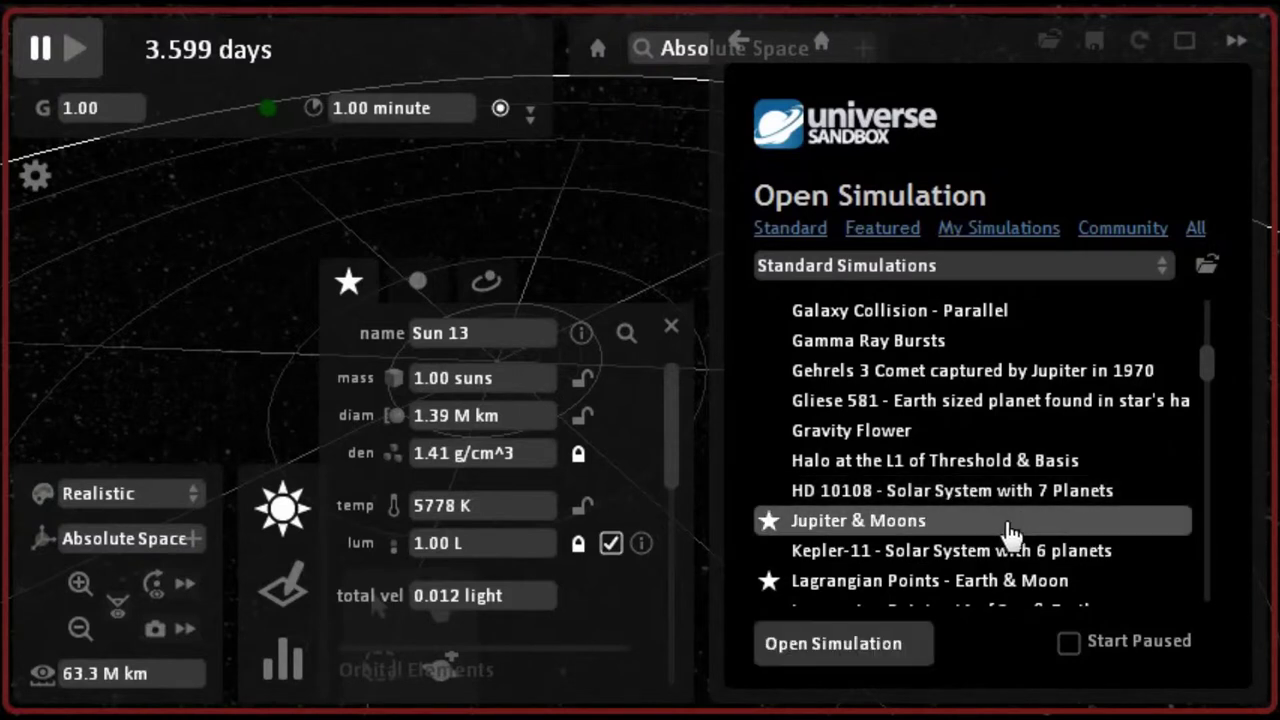
click(890, 643)
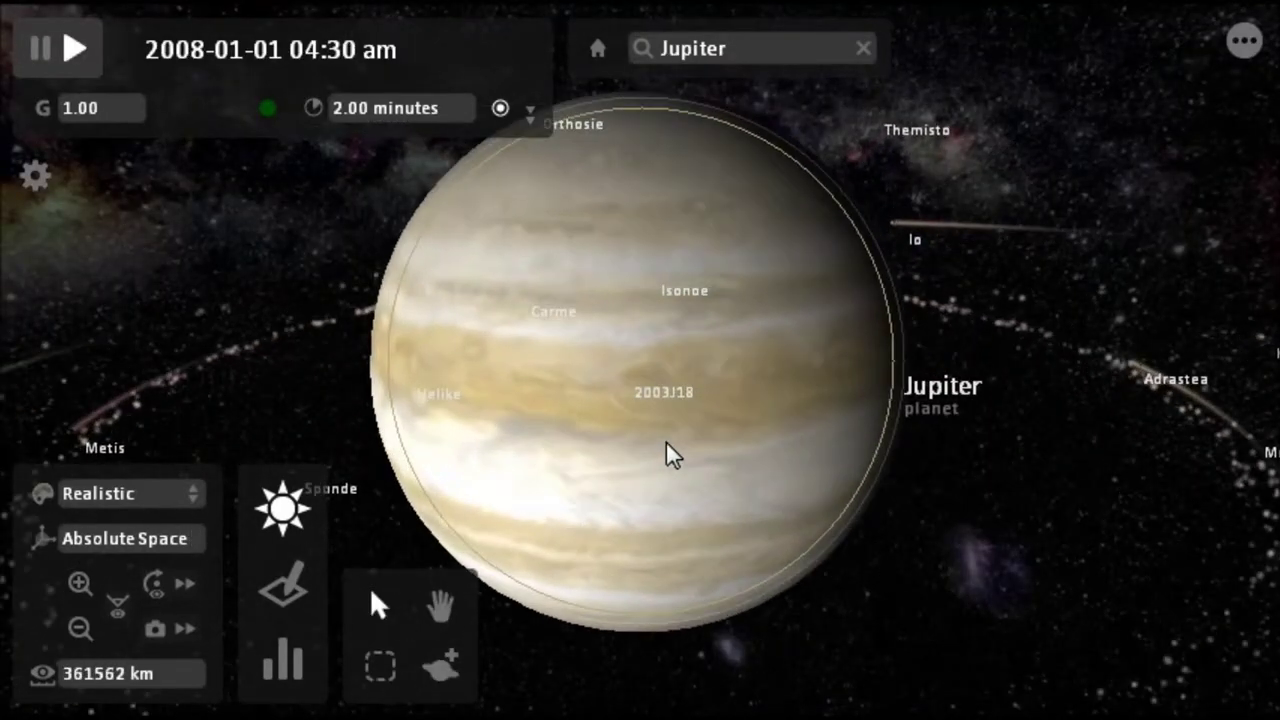
- Orbit the camera around Jupiter and fly in close to it
scroll(666, 458, down, 10)
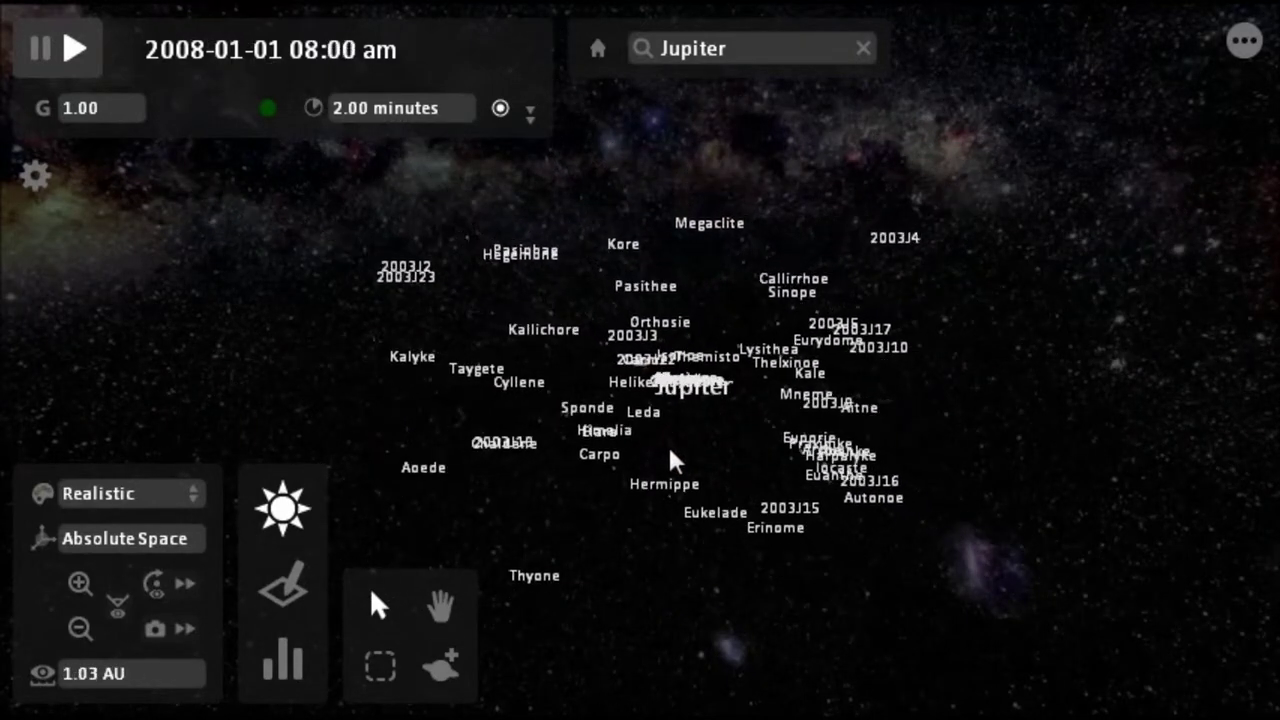
scroll(680, 455, up, 5)
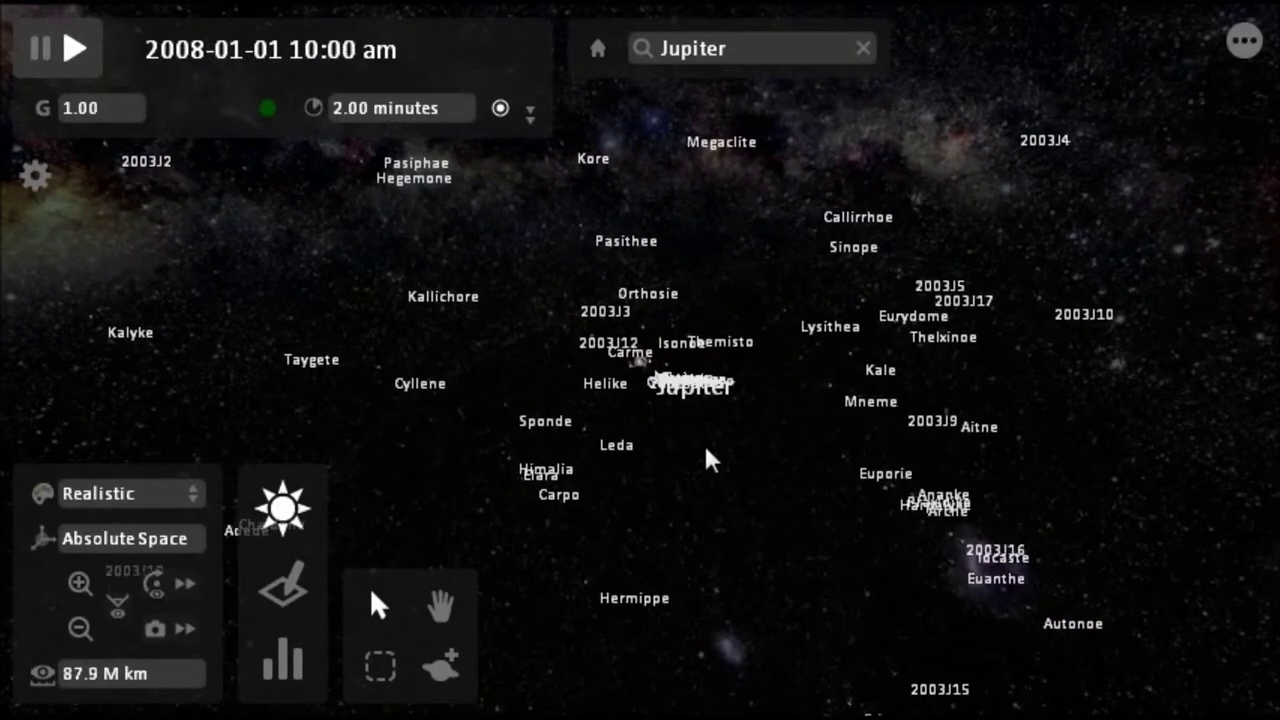
mouse_move(706, 457)
mouse_down()
mouse_move(857, 509)
mouse_move(1057, 543)
mouse_move(1171, 451)
mouse_move(1040, 623)
mouse_move(837, 491)
mouse_move(752, 385)
mouse_up()
double_click(745, 386)
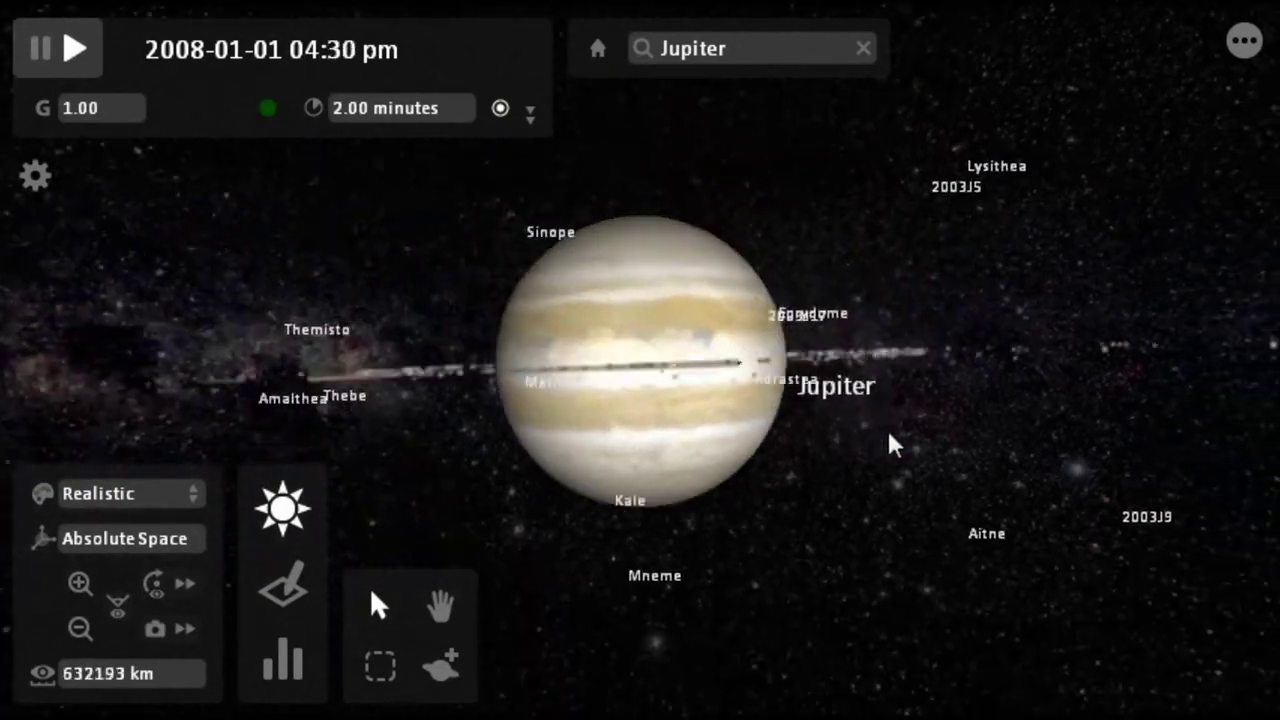
drag(936, 467, 1018, 473)
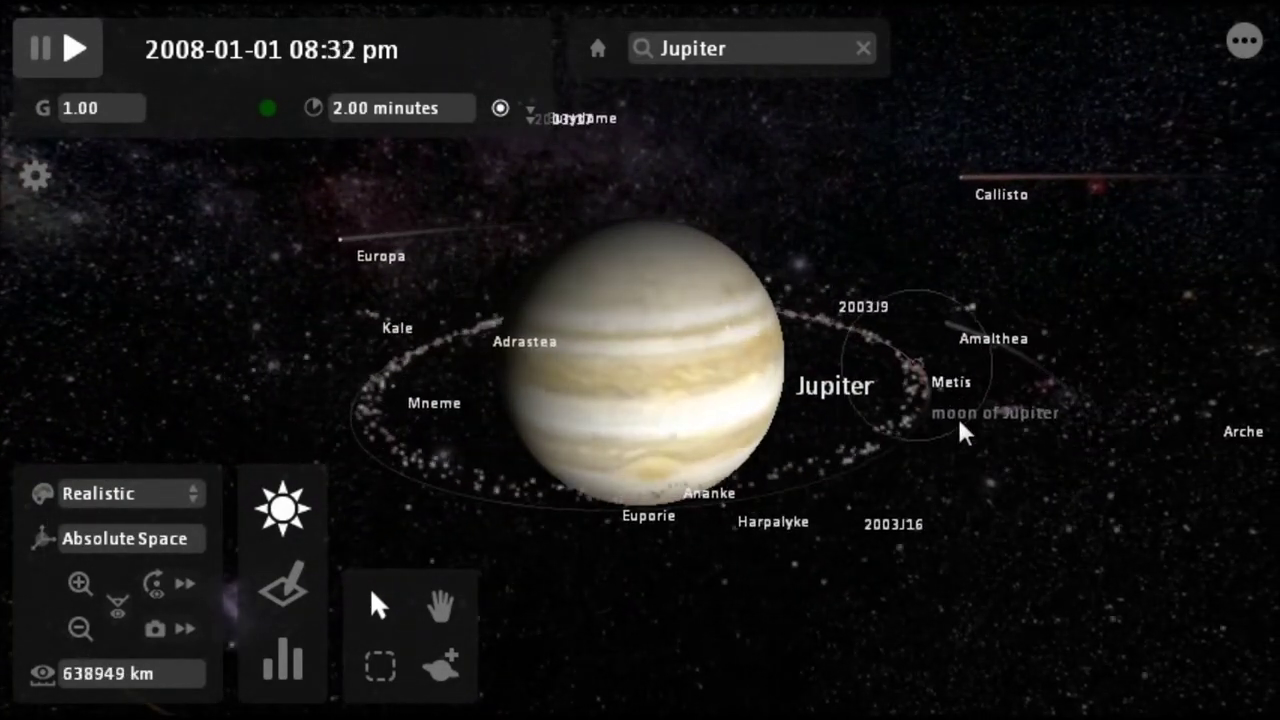
- Show Callisto's properties: 1.46 moons mass, 4806 km diameter, orbiting Jupiter
scroll(930, 175, down, 3)
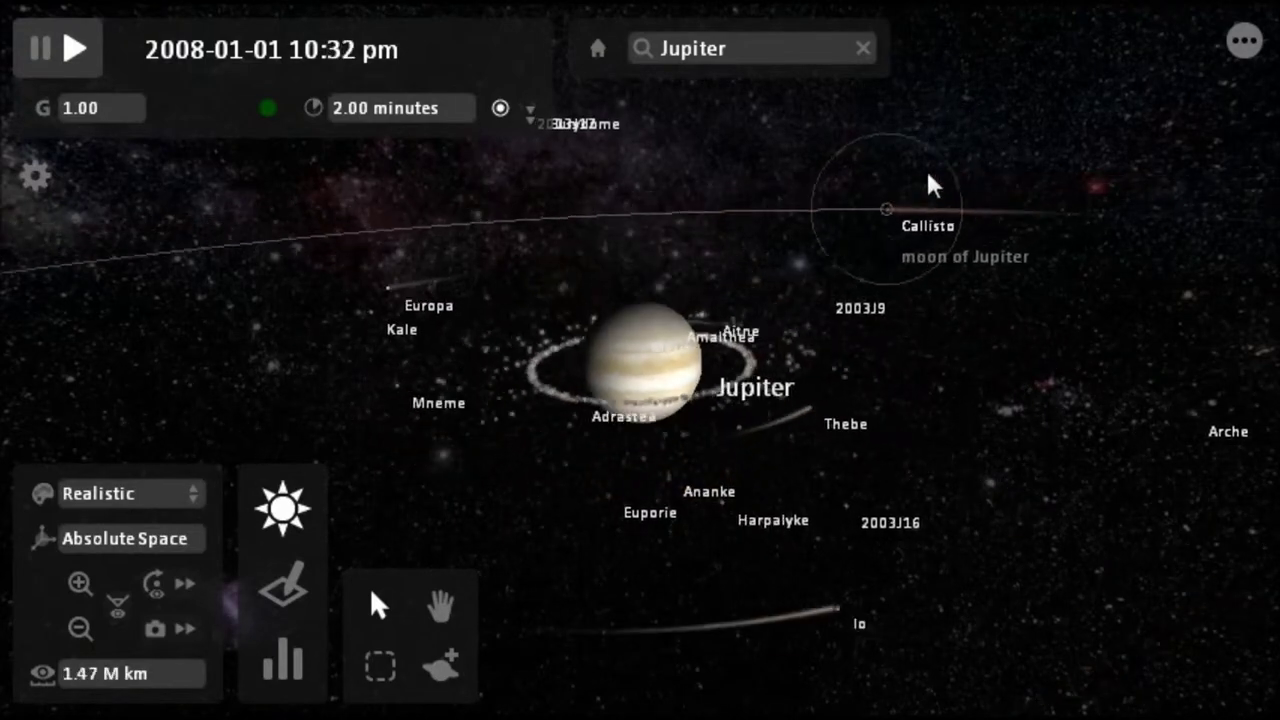
scroll(900, 190, up, 5)
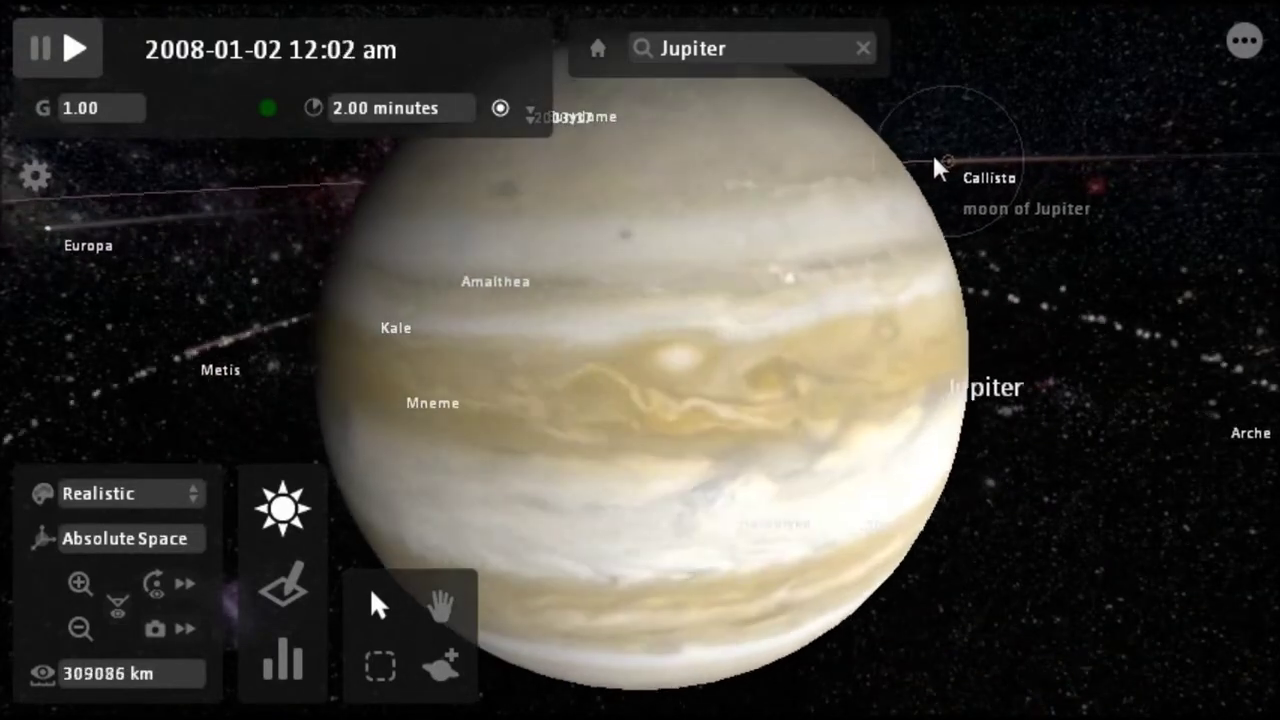
scroll(925, 155, down, 3)
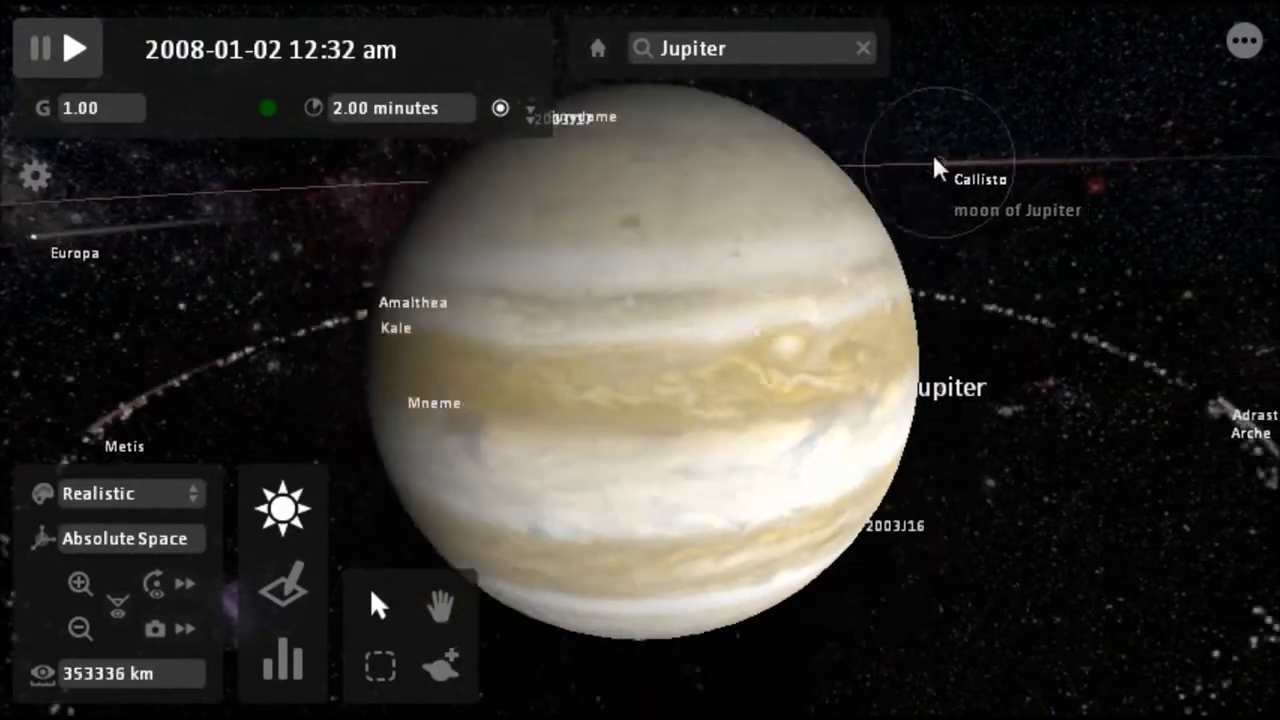
click(911, 174)
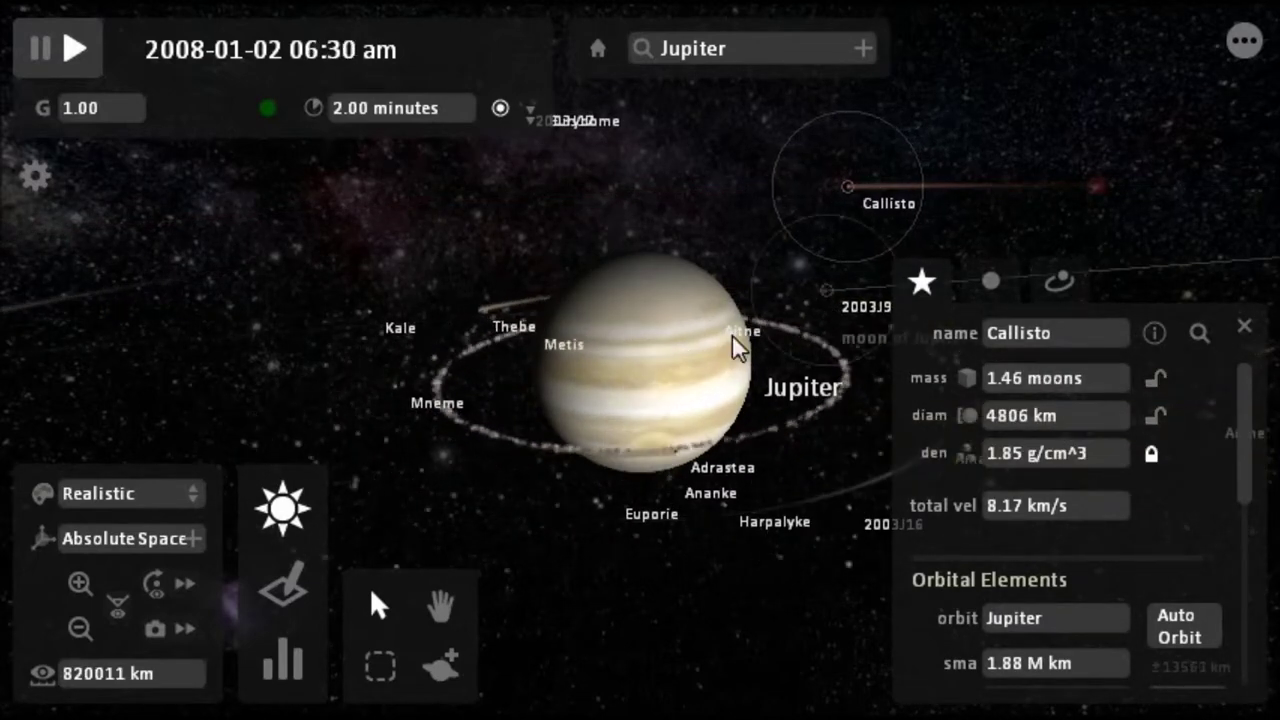
scroll(671, 314, up, 3)
scroll(670, 303, down, 5)
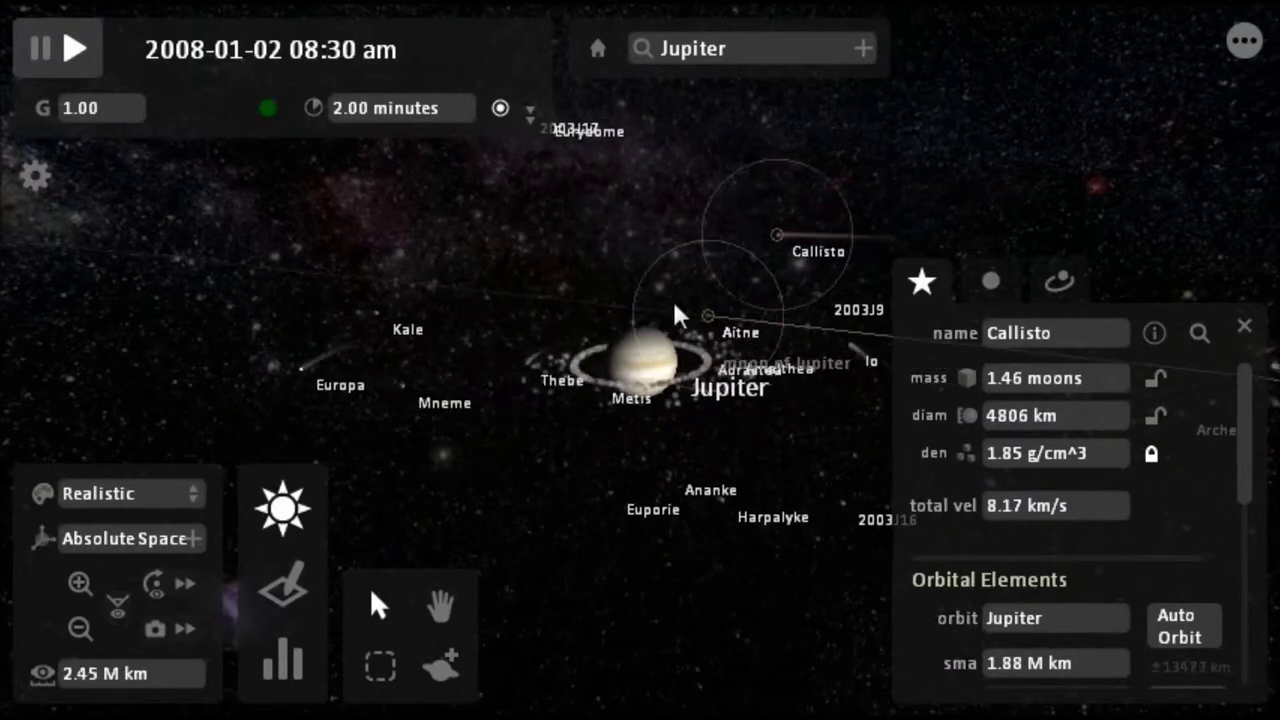
- Bring up the asteroid palette, select Jupiter, and pick Ceres as the asteroid to add
scroll(745, 403, up, 2)
scroll(744, 403, down, 5)
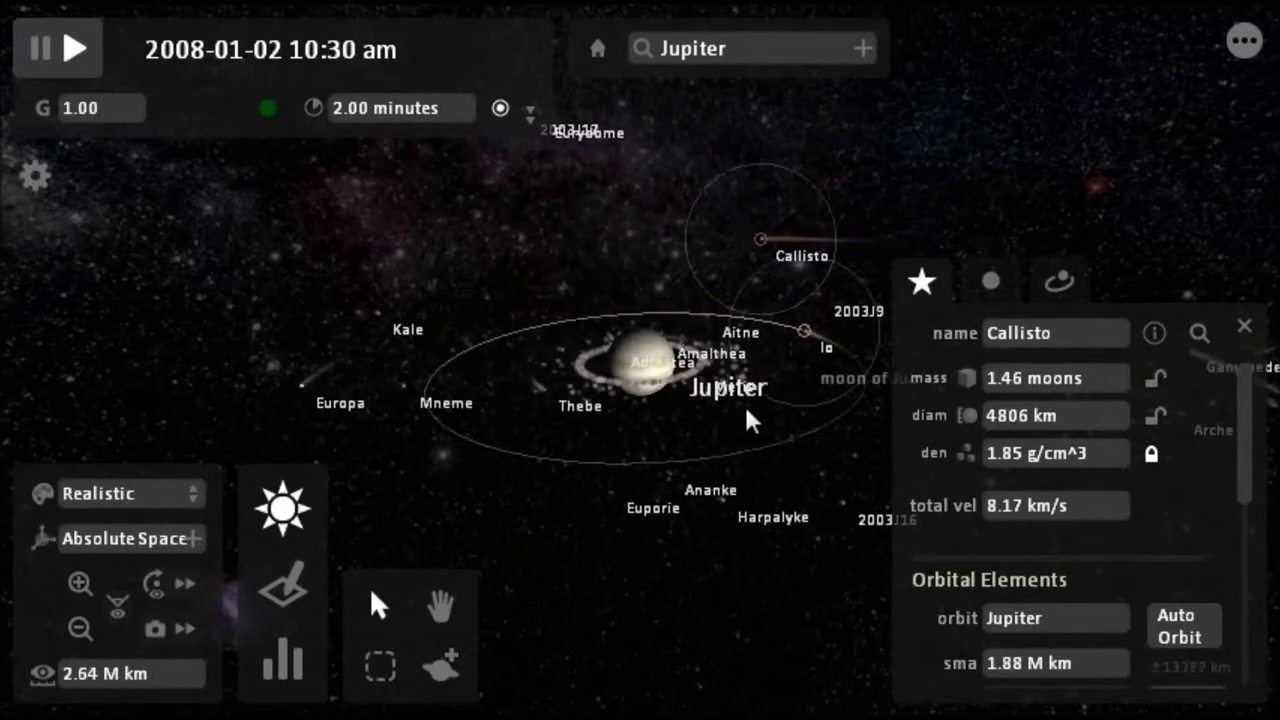
click(483, 665)
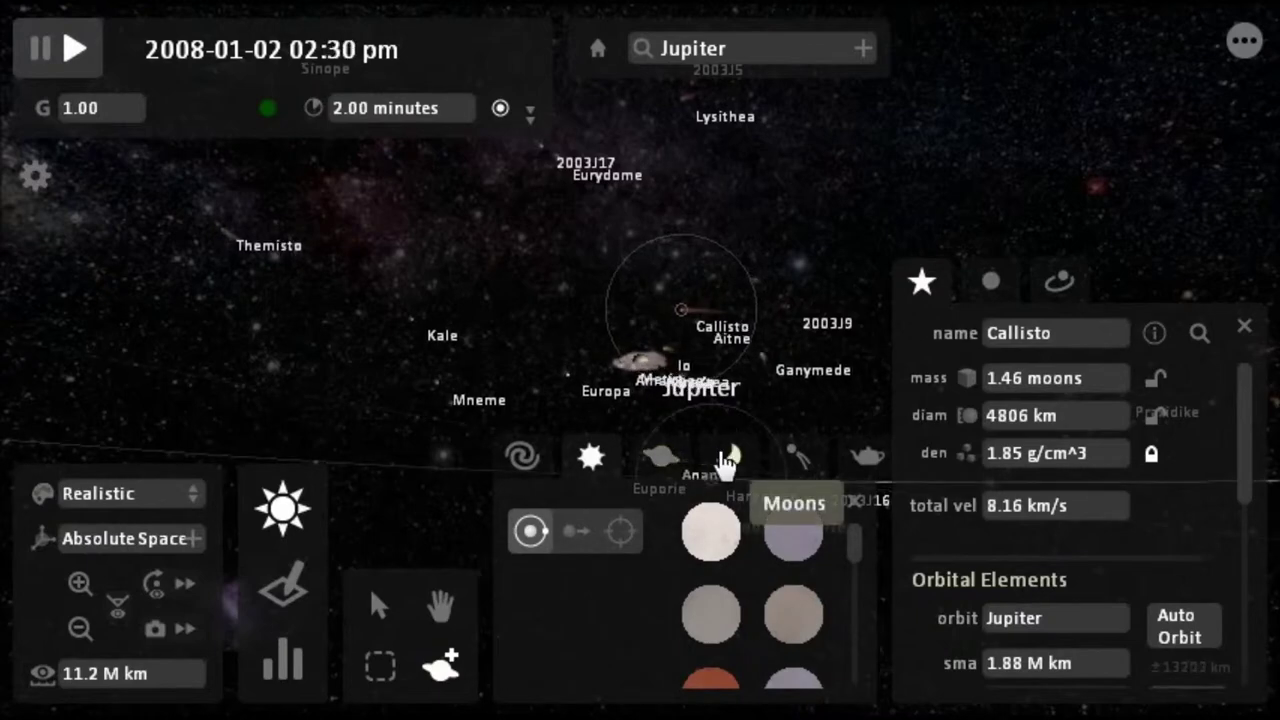
click(801, 460)
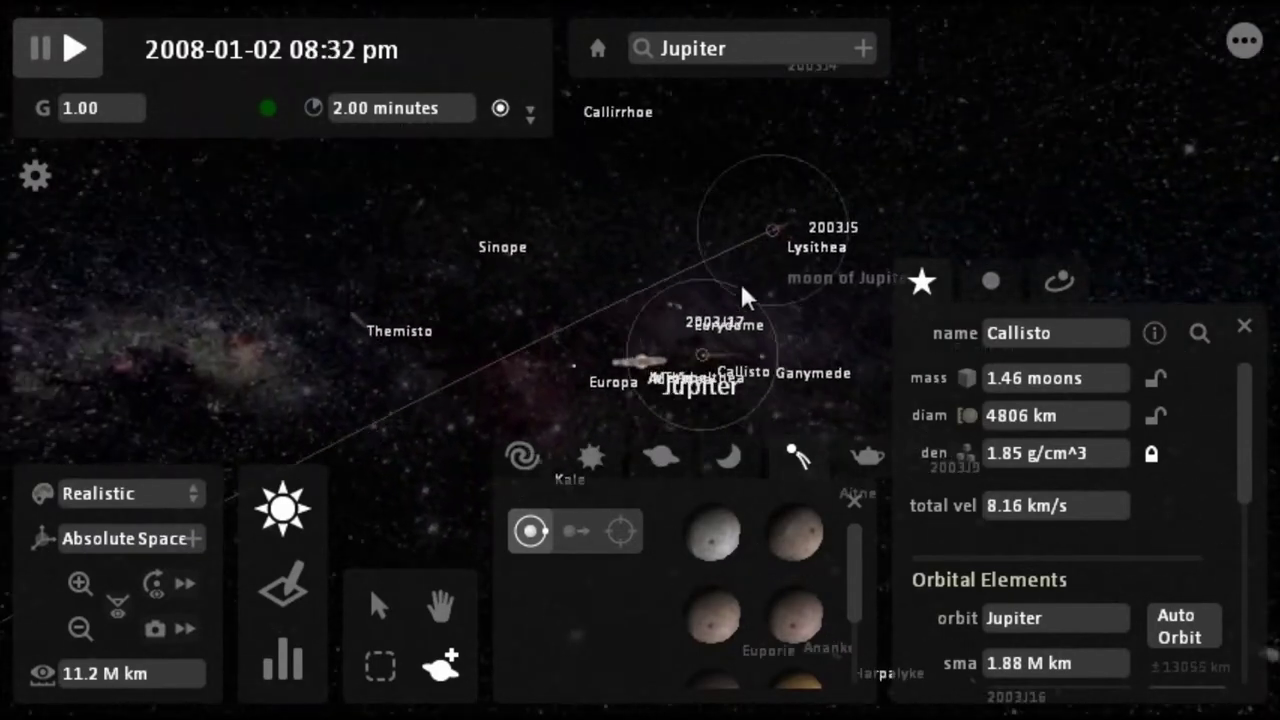
scroll(697, 437, up, 5)
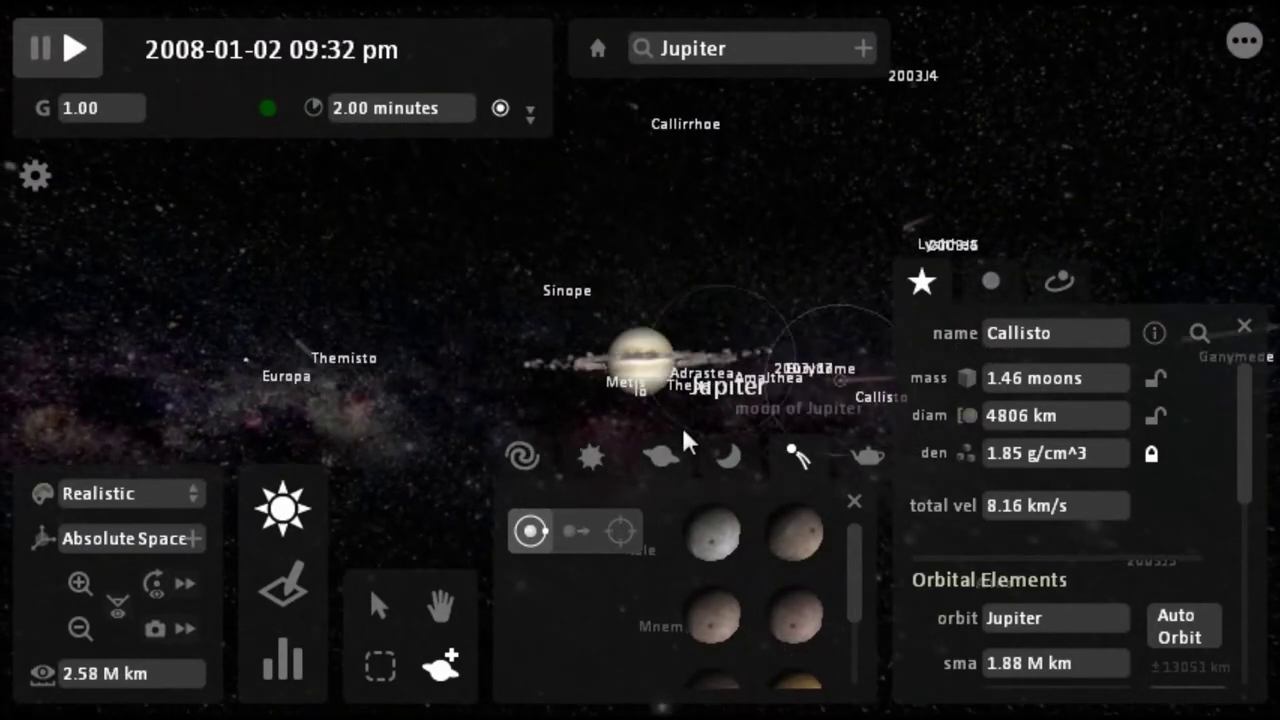
click(633, 363)
scroll(655, 385, down, 5)
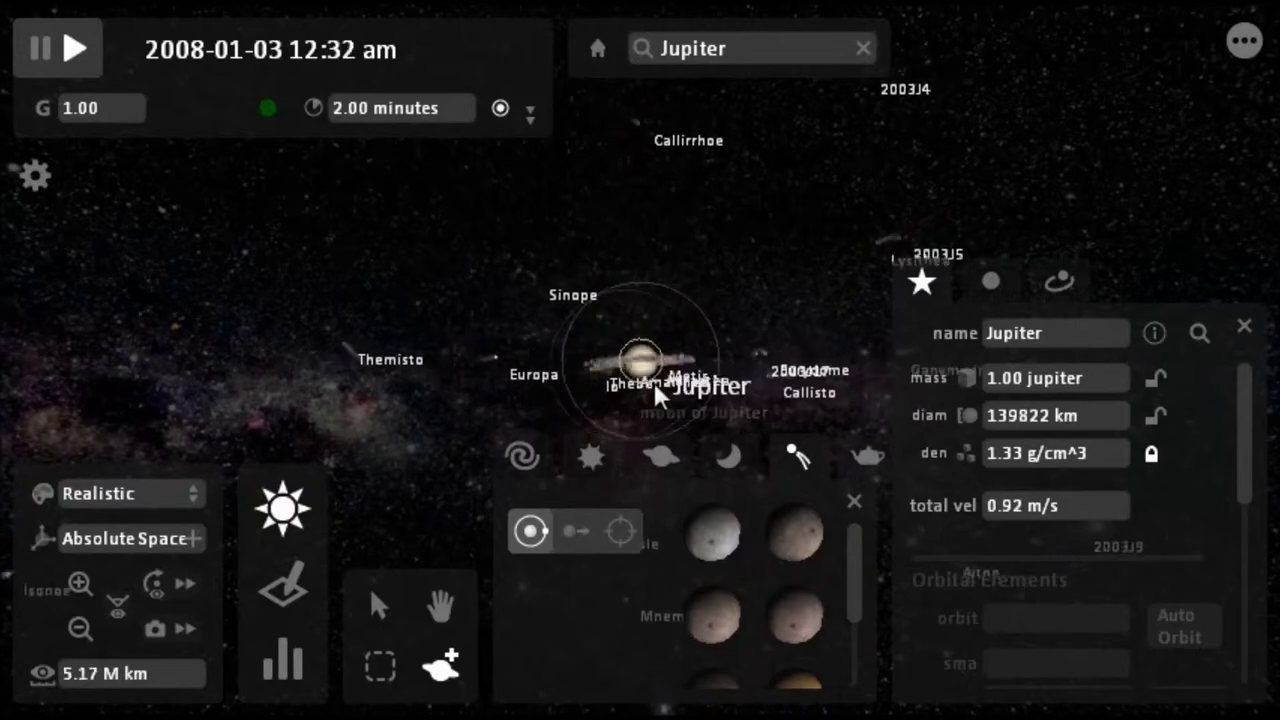
scroll(654, 382, down, 5)
scroll(822, 385, down, 5)
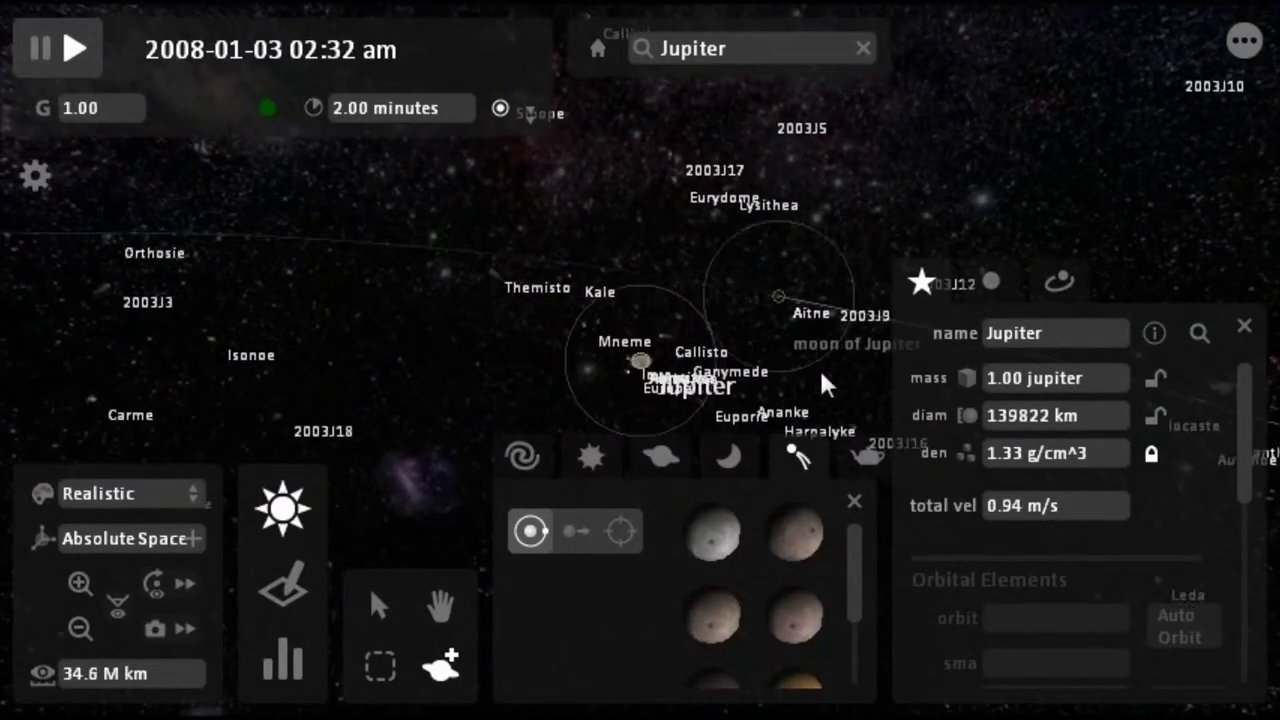
click(723, 534)
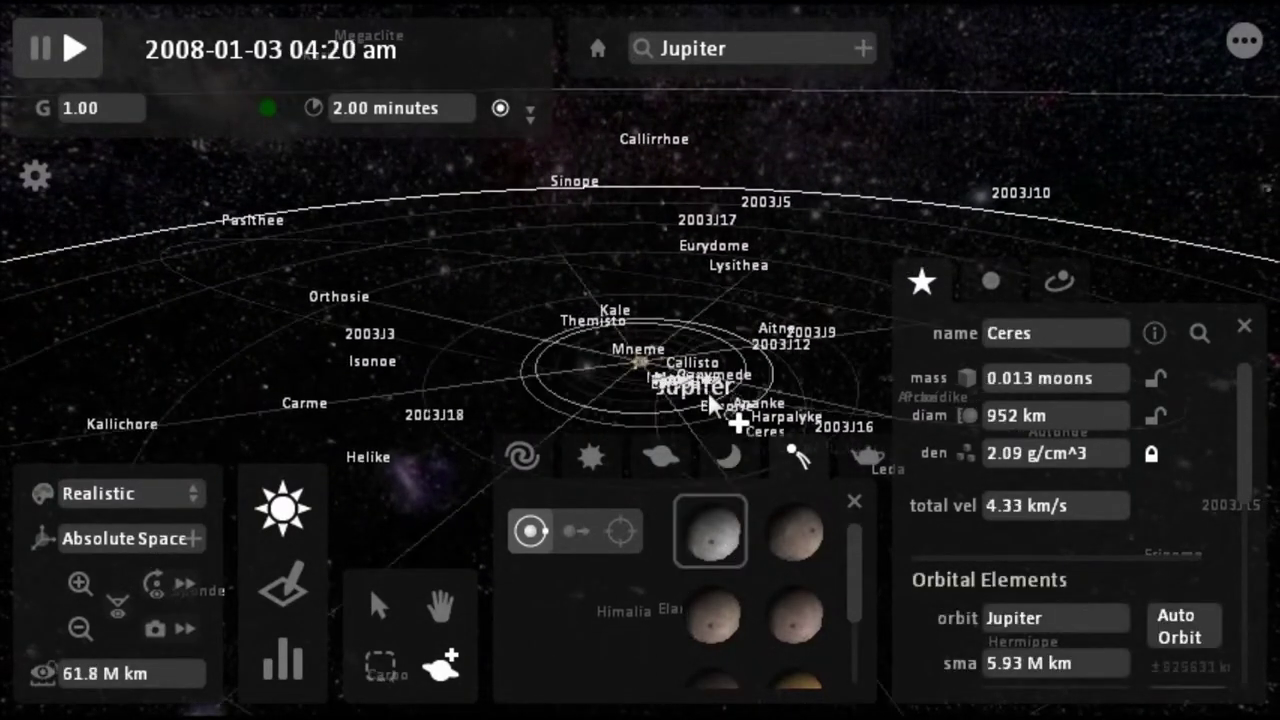
- Place Ceres 65 in a wide orbit around Jupiter and select its diameter value for editing
mouse_move(750, 385)
mouse_down()
mouse_move(891, 372)
mouse_move(880, 340)
mouse_move(840, 310)
mouse_move(750, 309)
mouse_up()
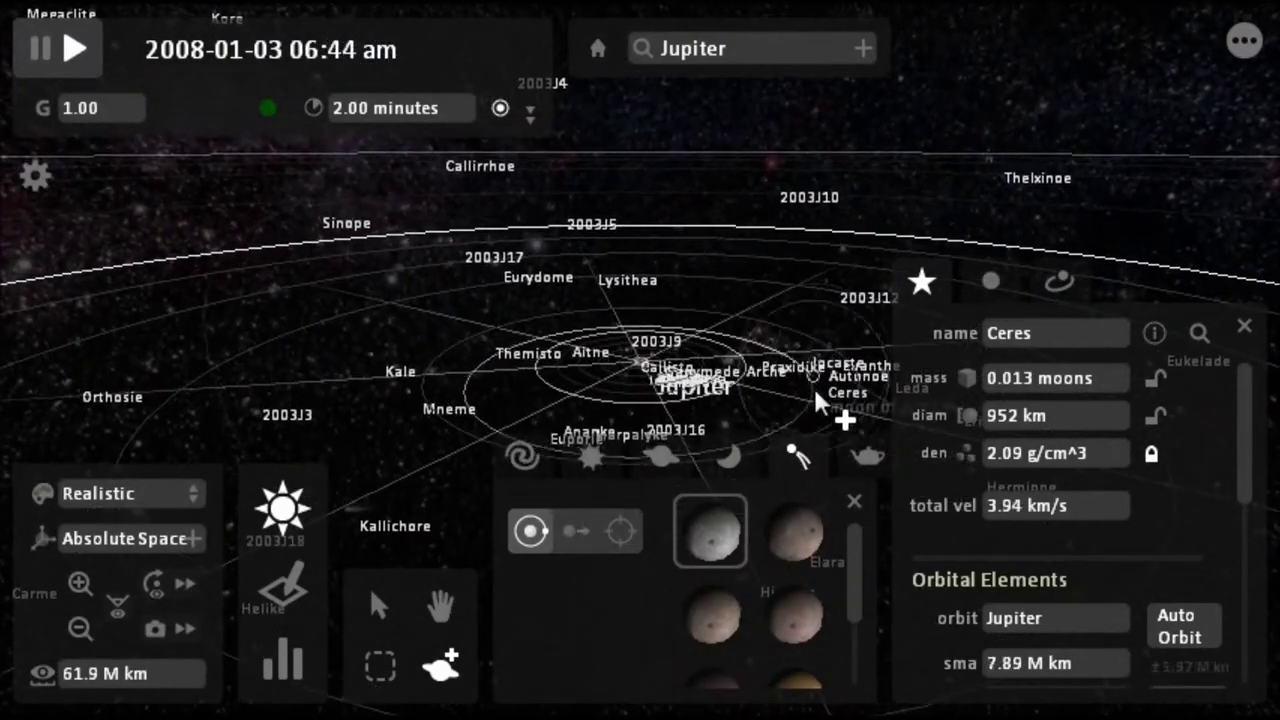
drag(820, 395, 812, 342)
drag(762, 378, 847, 345)
mouse_move(838, 291)
mouse_down()
mouse_move(841, 265)
mouse_move(692, 281)
mouse_move(725, 290)
mouse_up()
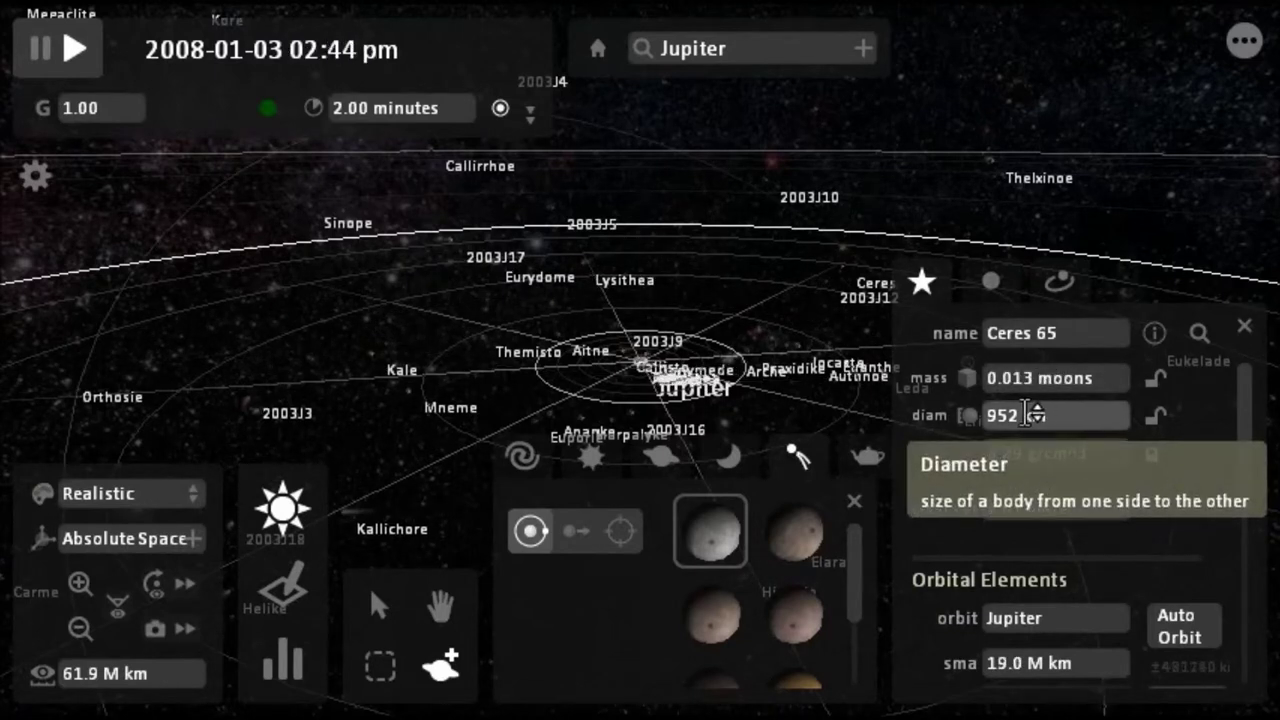
click(1027, 414)
- Set Ceres 65's diameter to 9000 km and drop a second asteroid, Ceres 66, beside Jupiter
key(BackSpace)
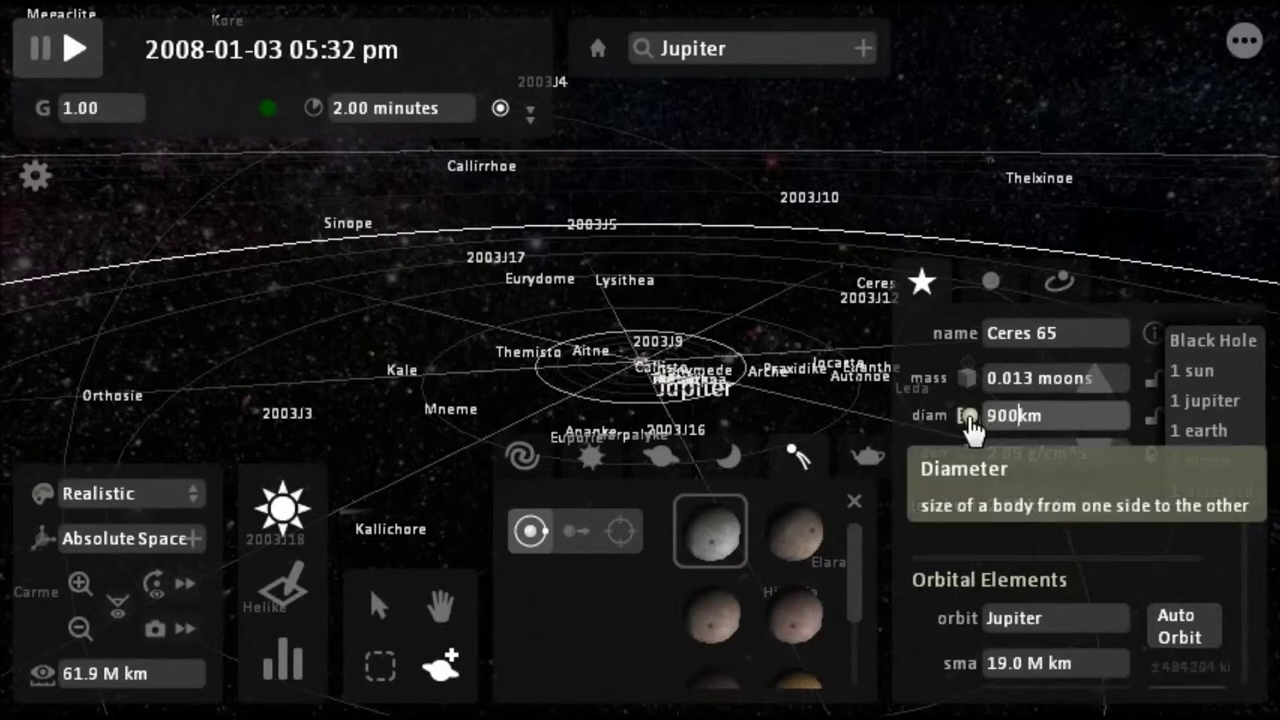
text(0)
key(Return)
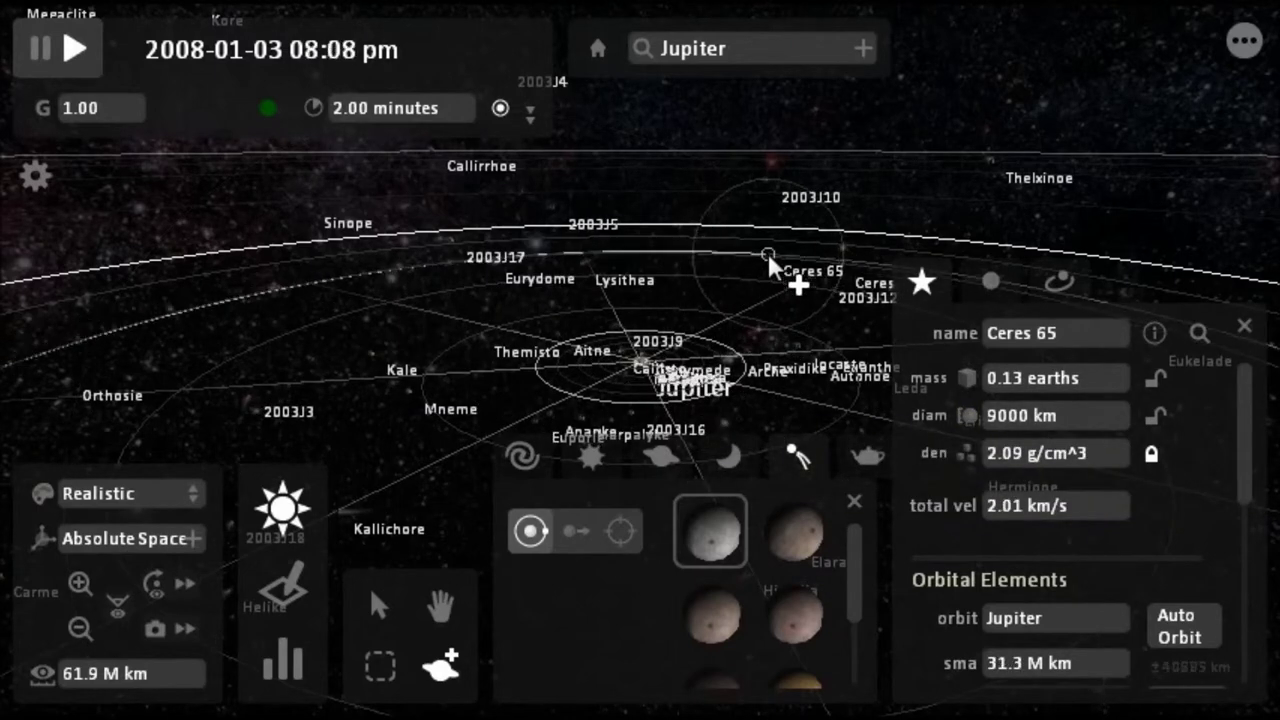
drag(768, 258, 706, 396)
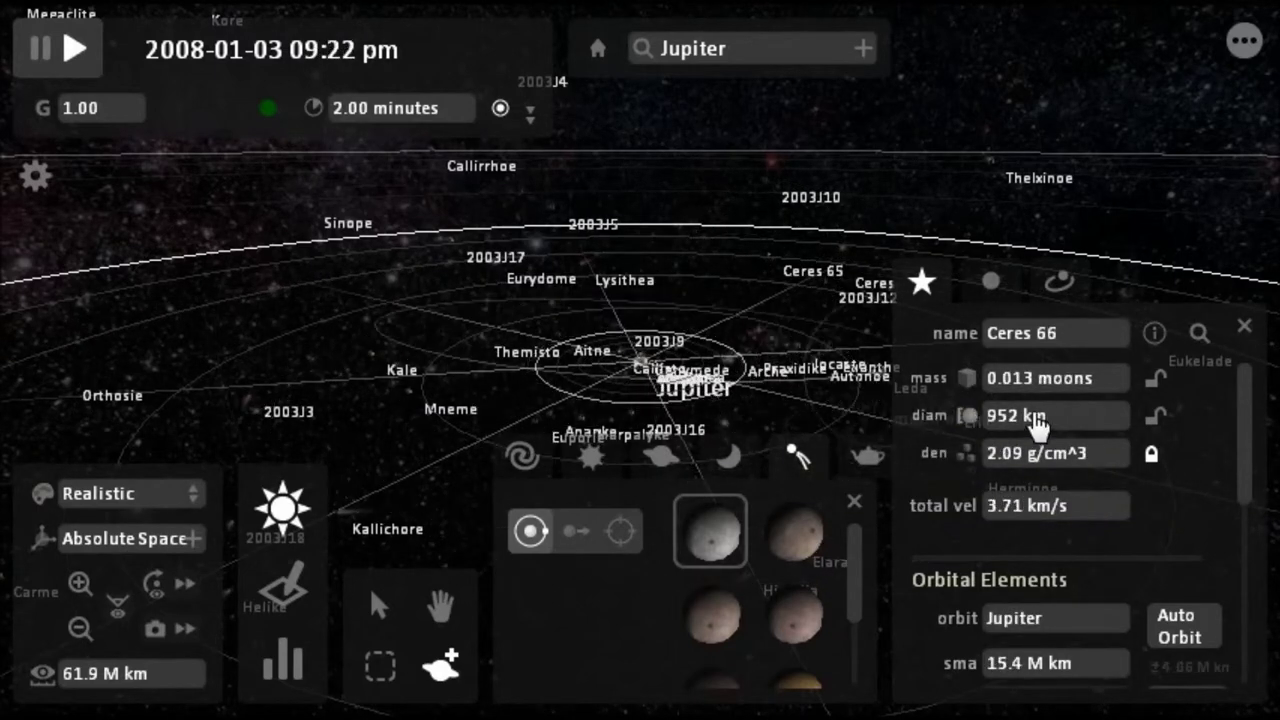
scroll(790, 320, down, 5)
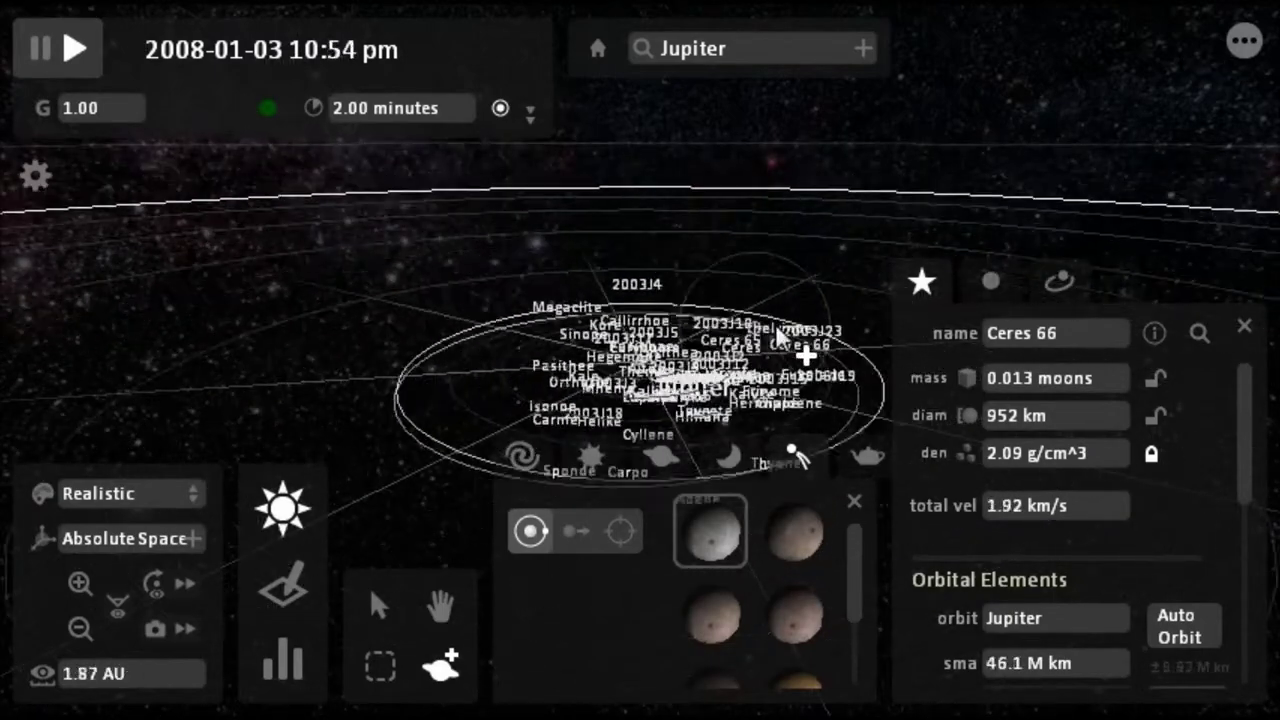
scroll(683, 415, up, 8)
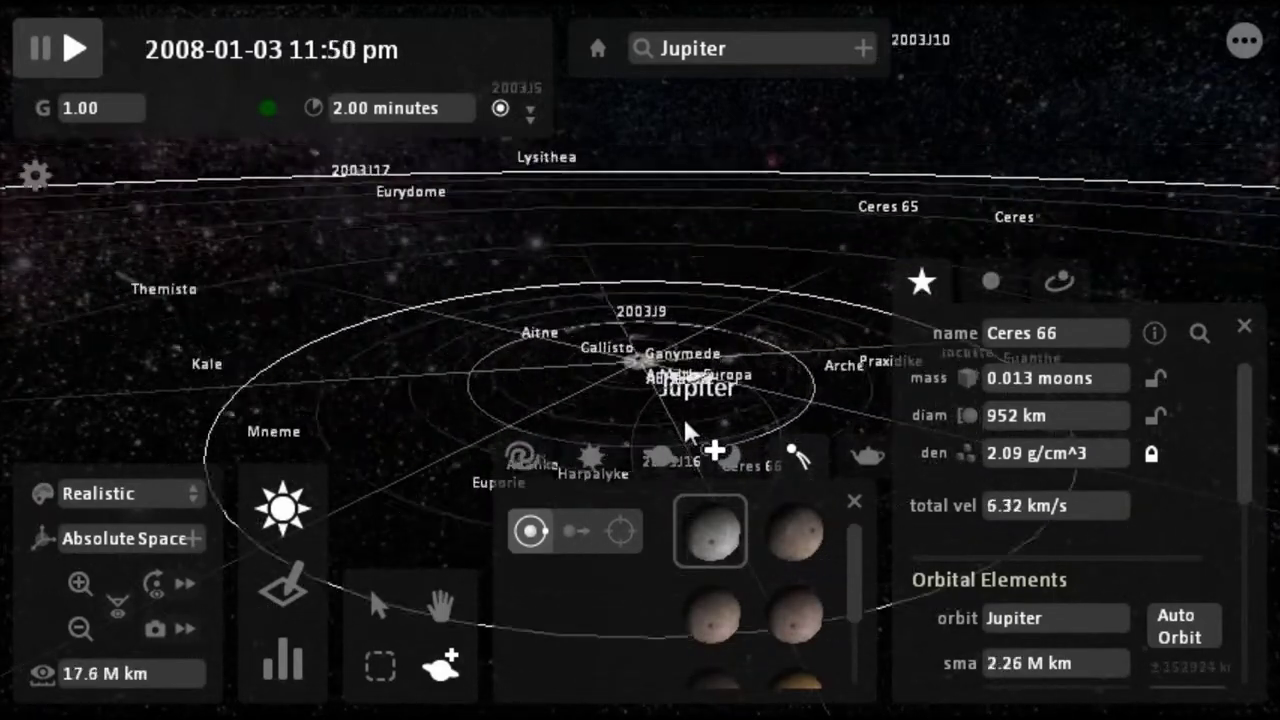
scroll(719, 404, up, 4)
scroll(717, 399, down, 4)
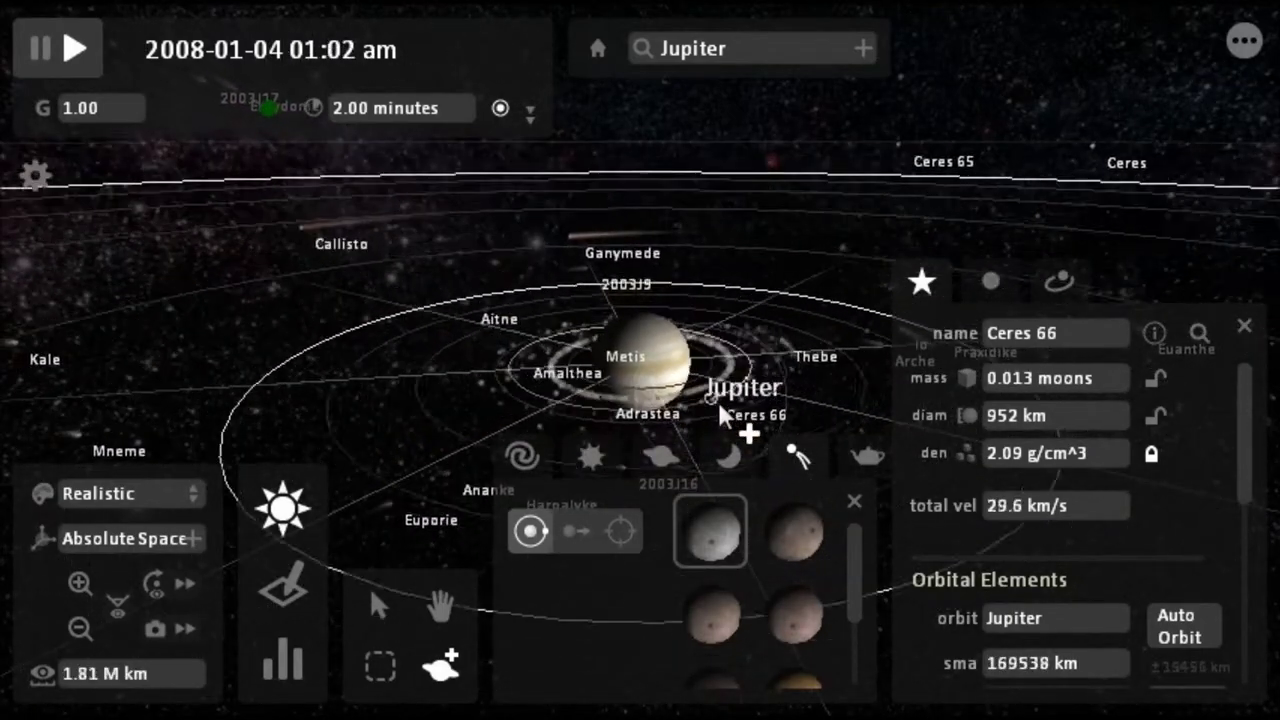
- Place a one-solar-mass Sun, Sun 67, beside Jupiter's moon orbits, then pause the simulation
click(668, 457)
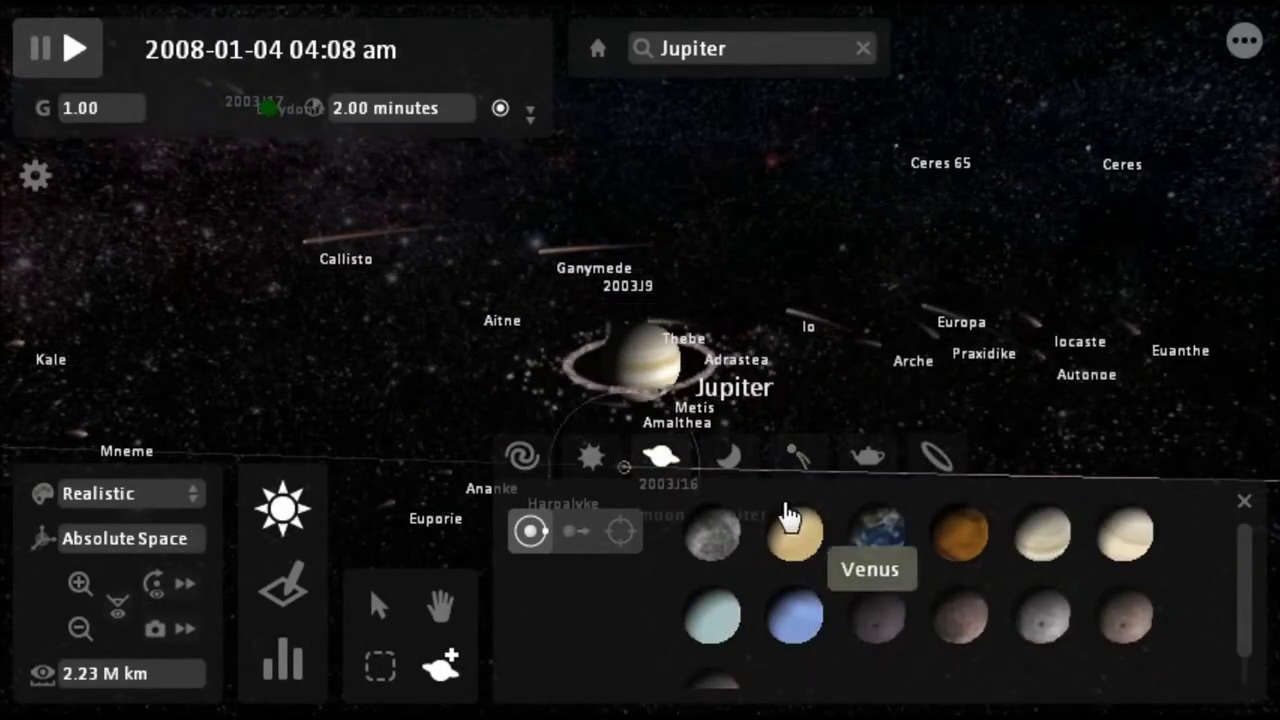
click(611, 455)
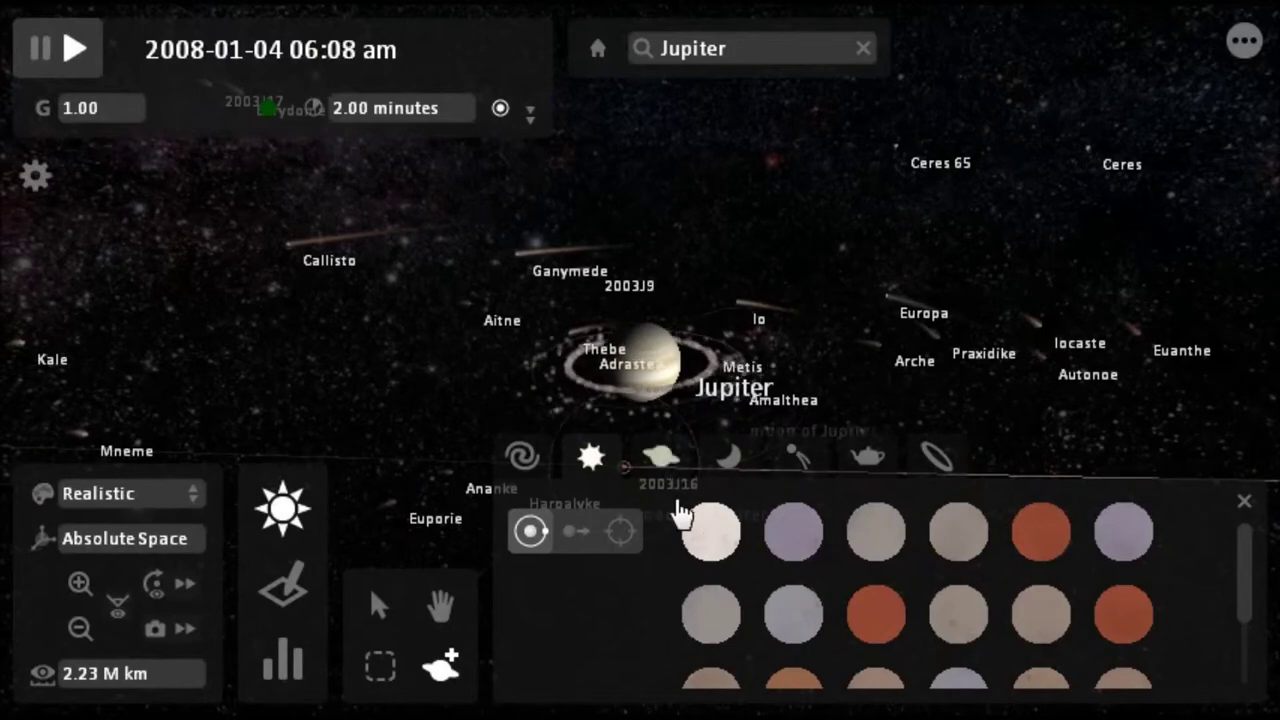
click(697, 540)
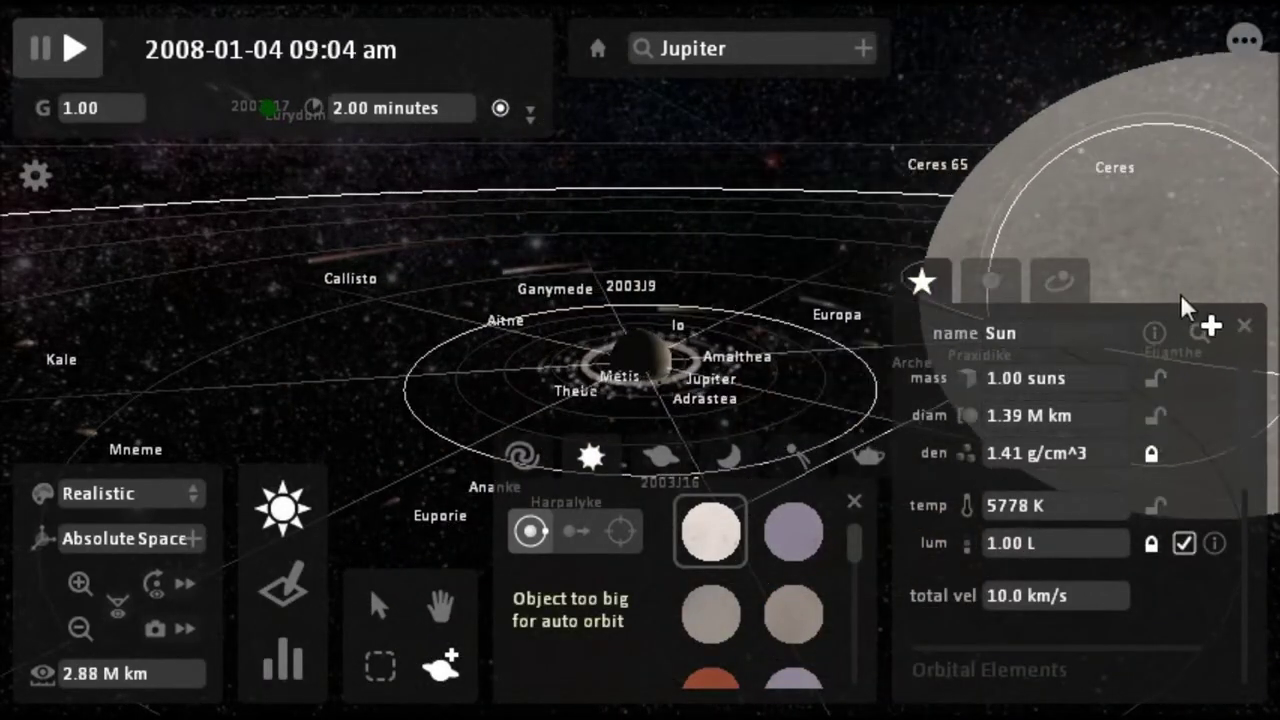
mouse_move(1072, 297)
mouse_down()
mouse_move(951, 194)
mouse_move(1137, 291)
mouse_move(1171, 366)
mouse_move(1272, 358)
mouse_move(1140, 229)
mouse_up()
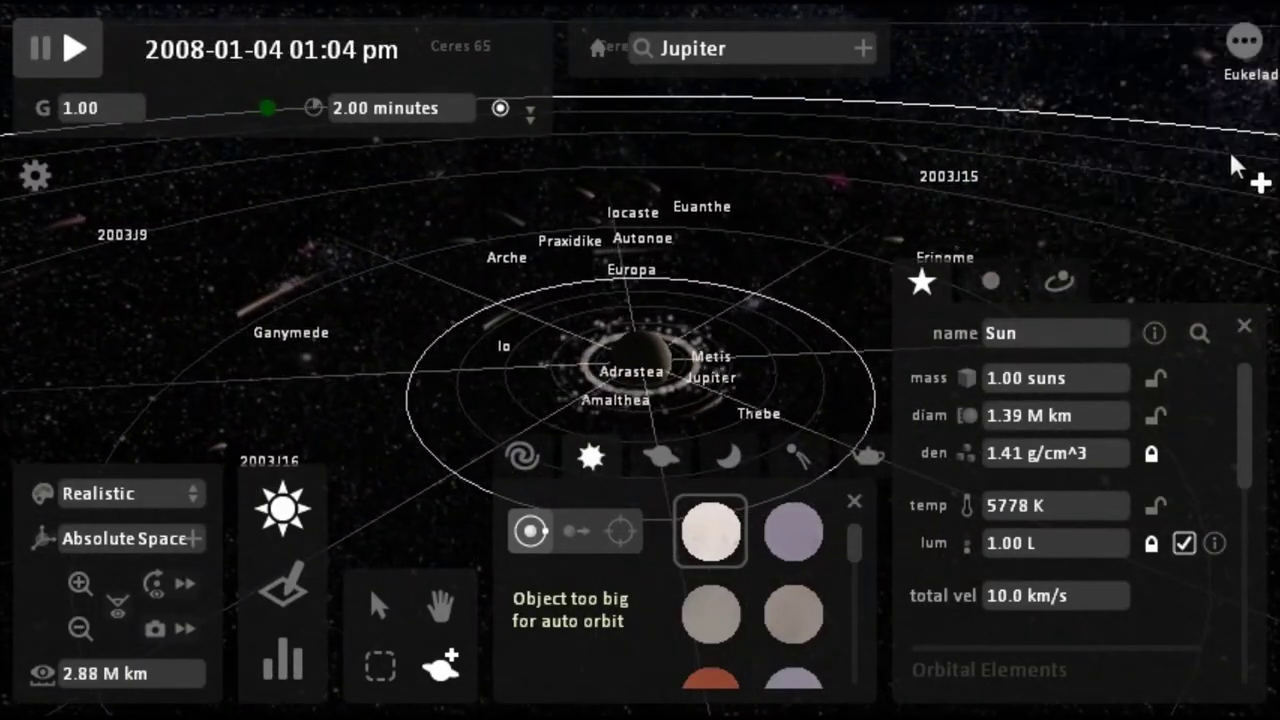
mouse_move(1174, 143)
mouse_down()
mouse_move(985, 140)
mouse_move(870, 102)
mouse_up()
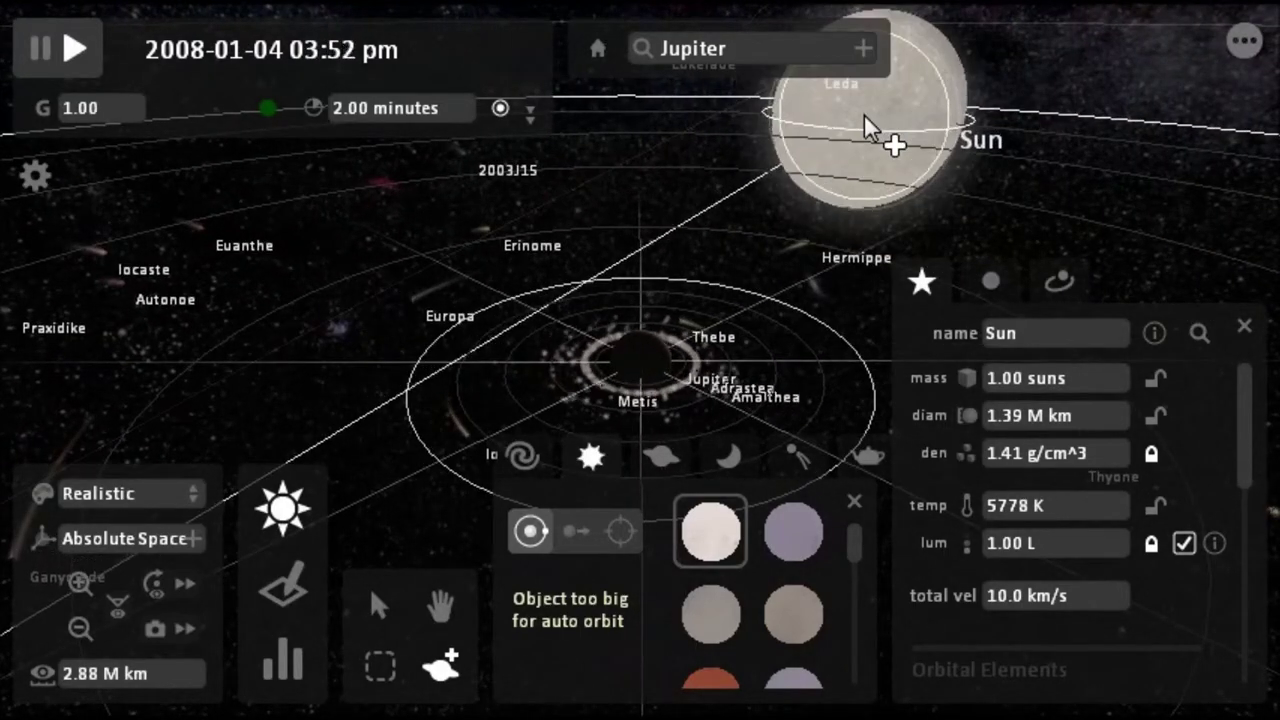
click(864, 114)
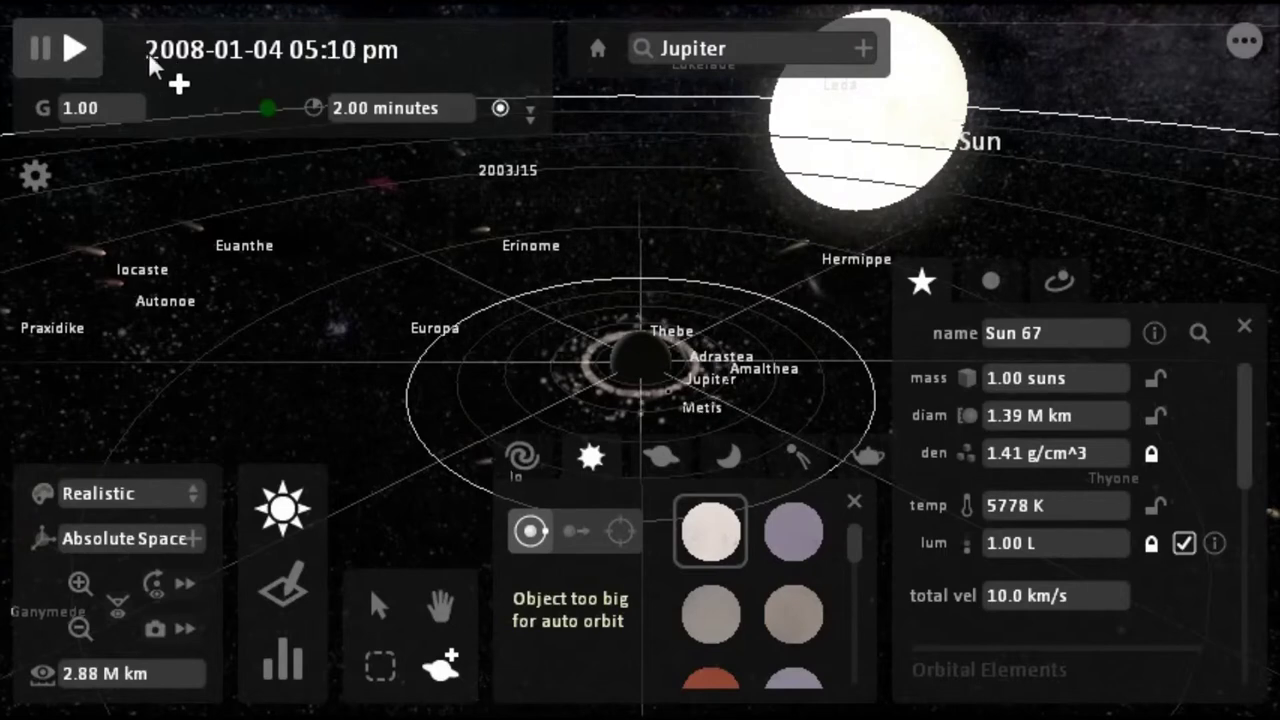
click(77, 58)
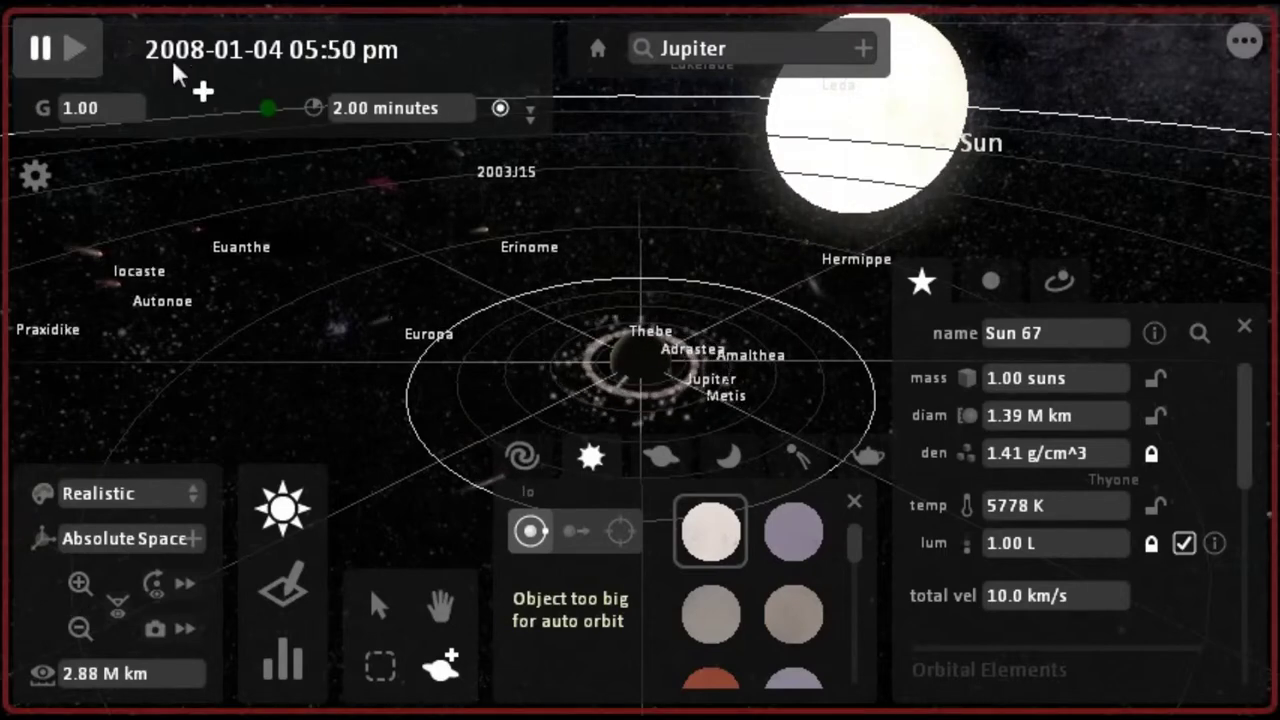
- Resume the simulation, place another Sun near the moon 2003J15, and bring up the main menu
click(78, 62)
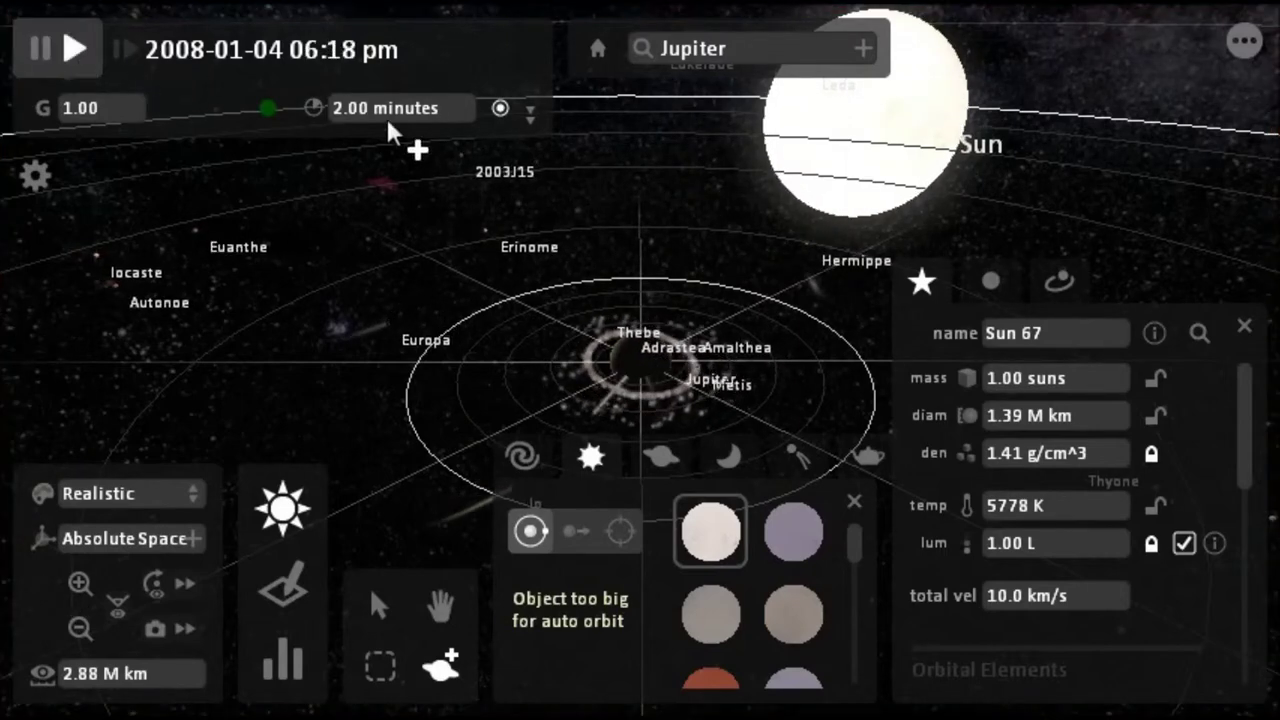
scroll(546, 229, down, 5)
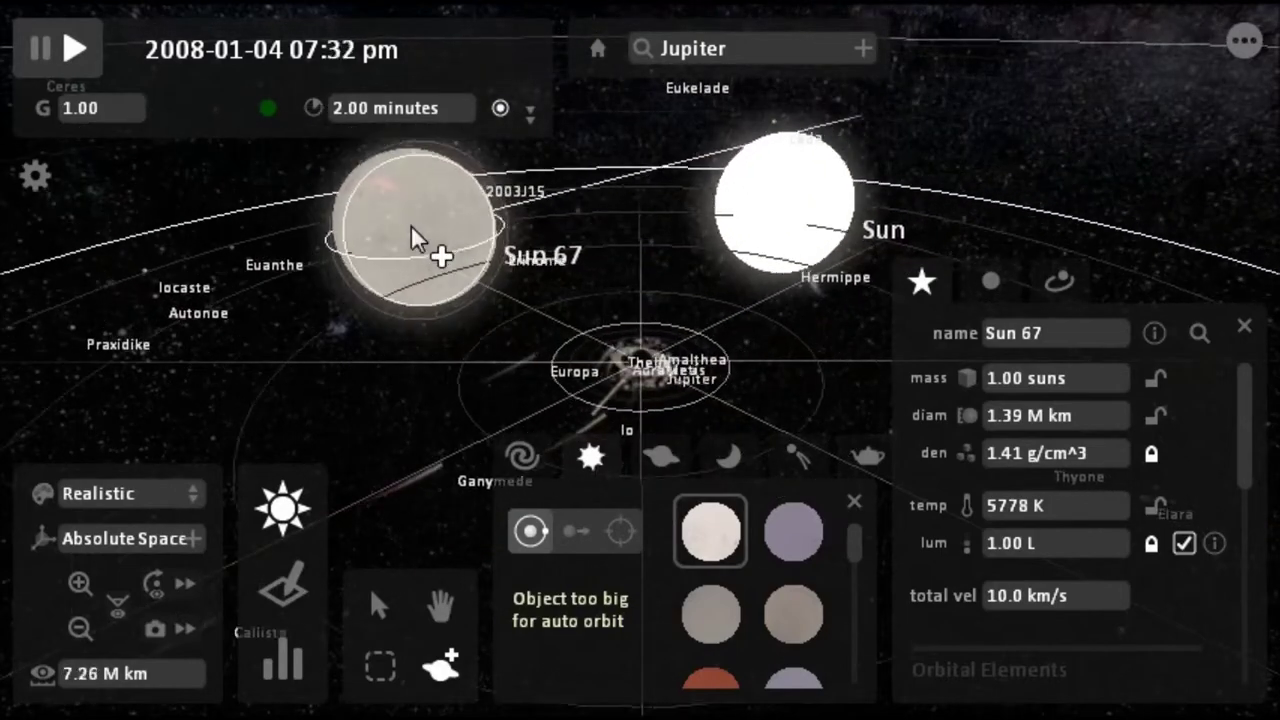
scroll(411, 225, up, 5)
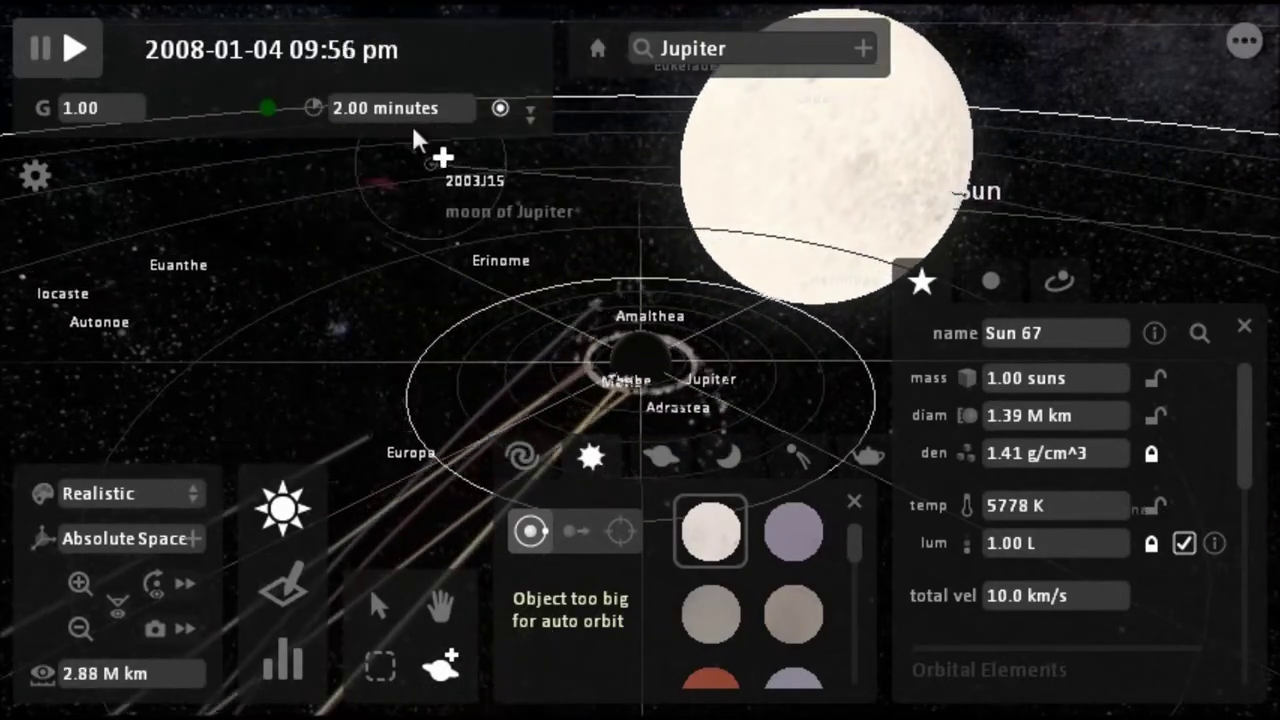
click(413, 160)
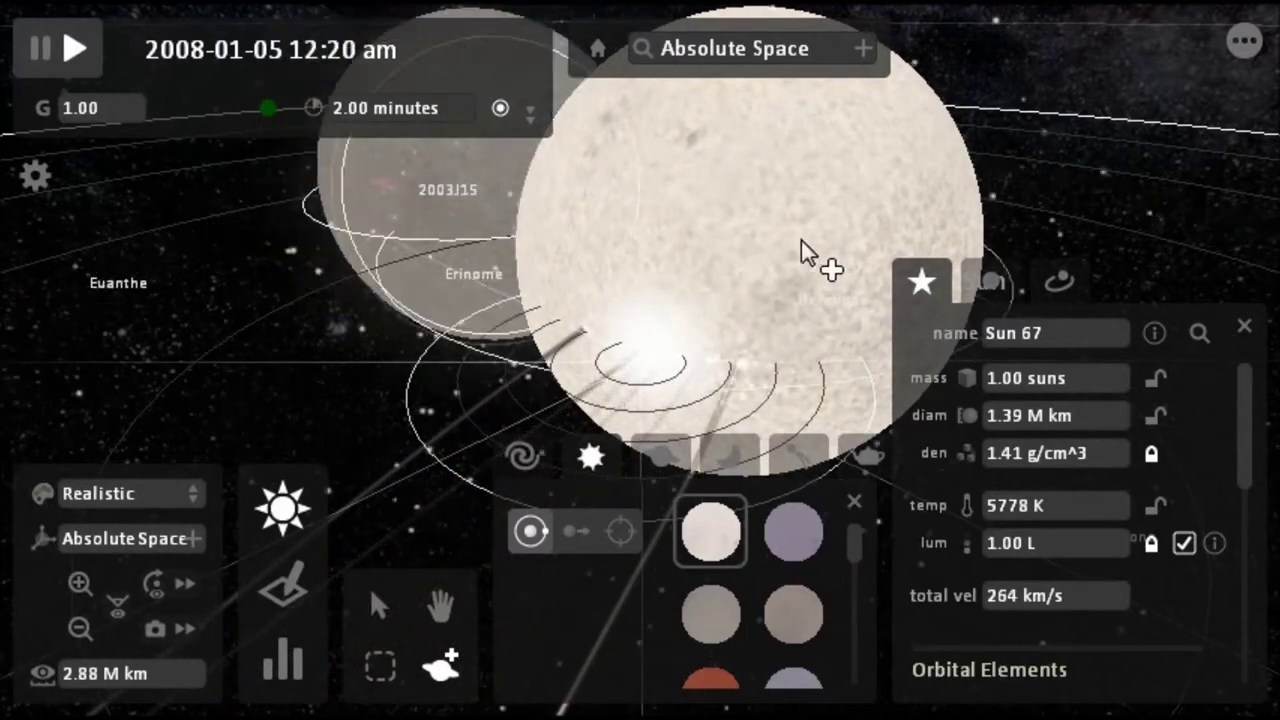
mouse_move(1227, 31)
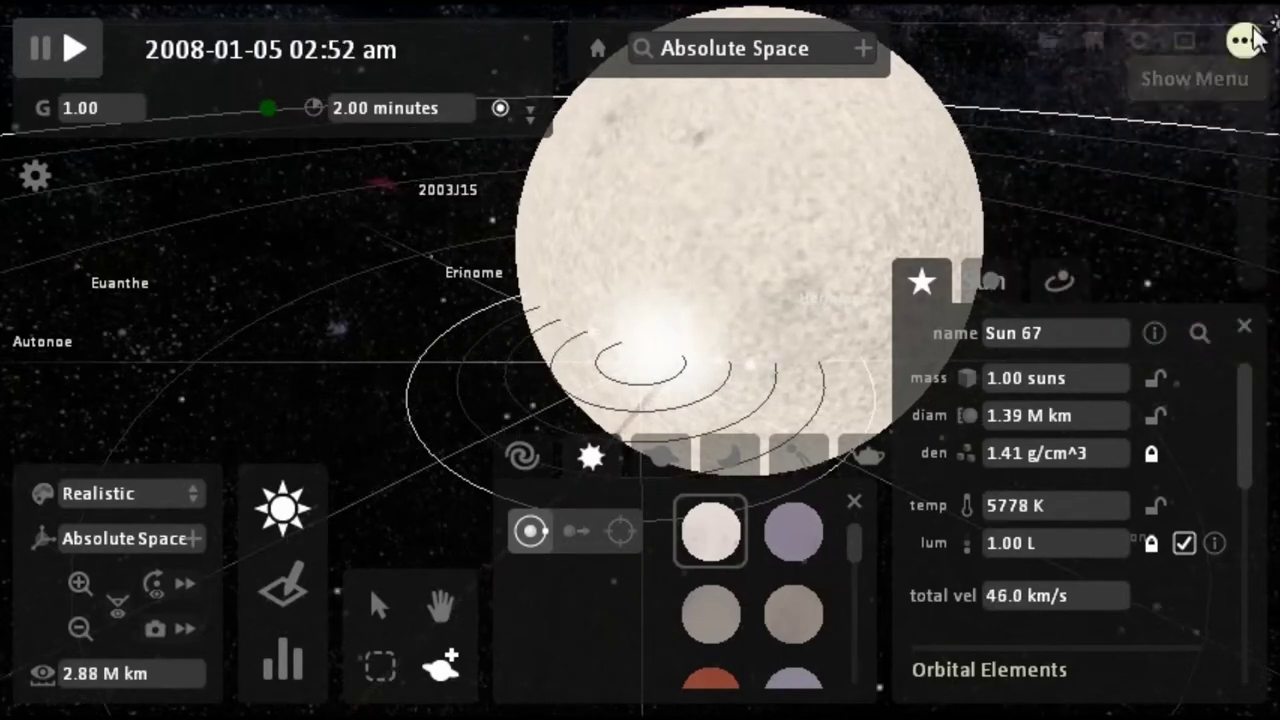
click(1250, 40)
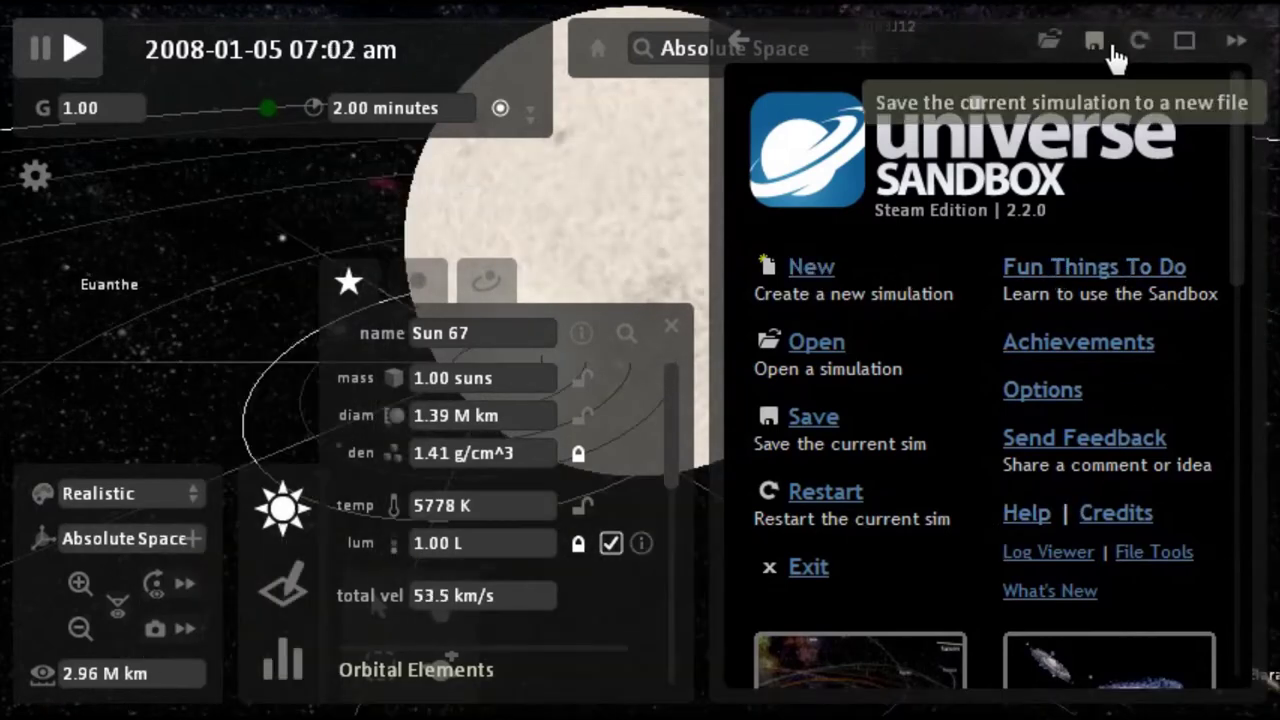
- Browse the Standard Simulations list and select System - Alpha Centauri
click(1047, 44)
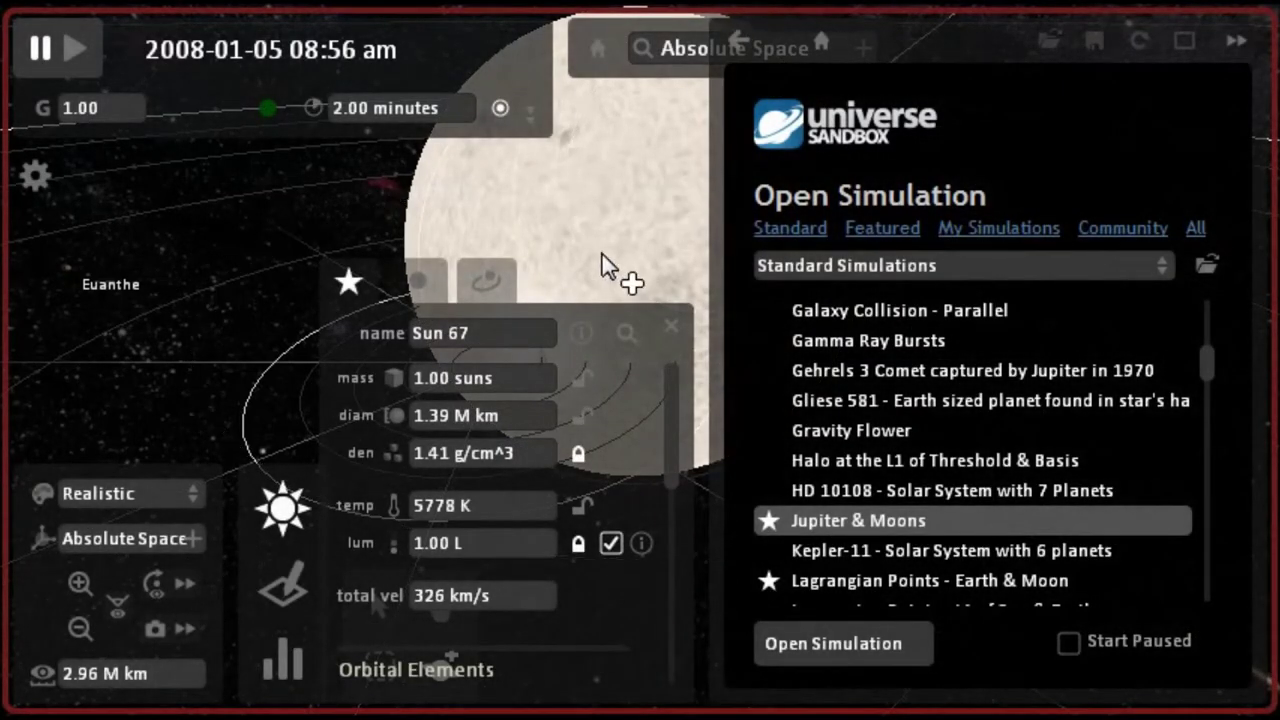
scroll(1000, 400, down, 10)
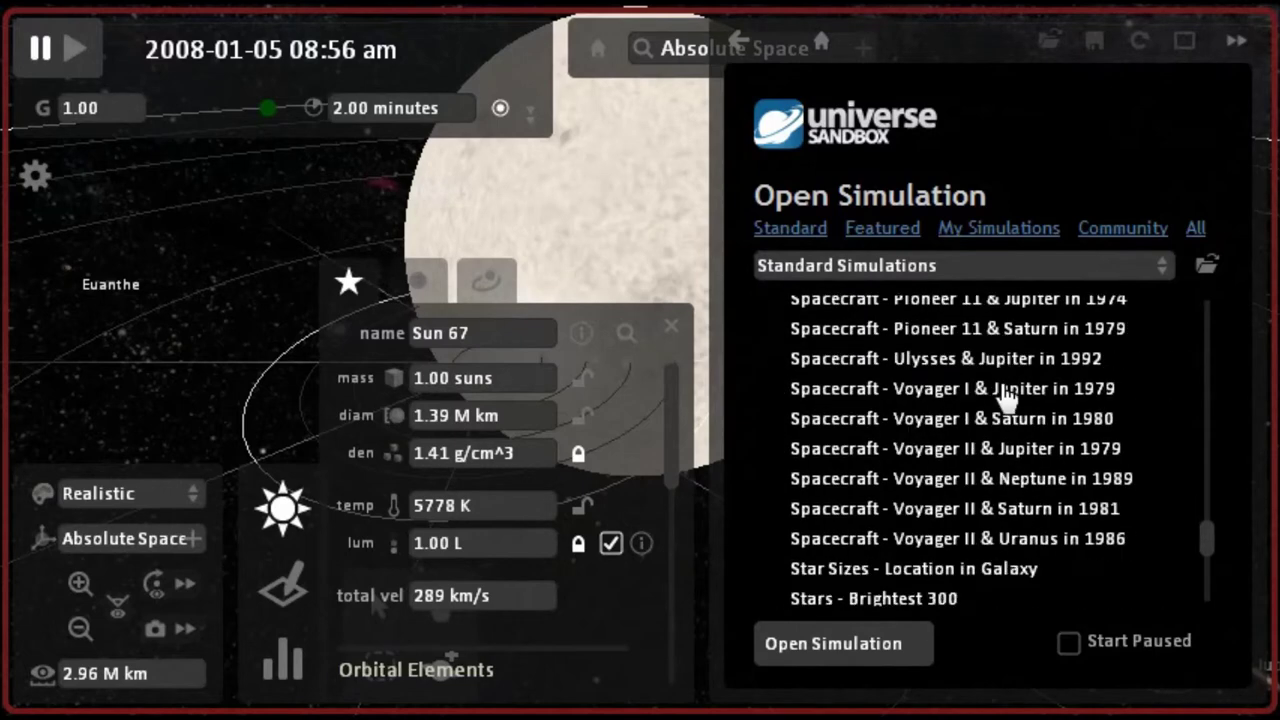
scroll(1005, 393, up, 5)
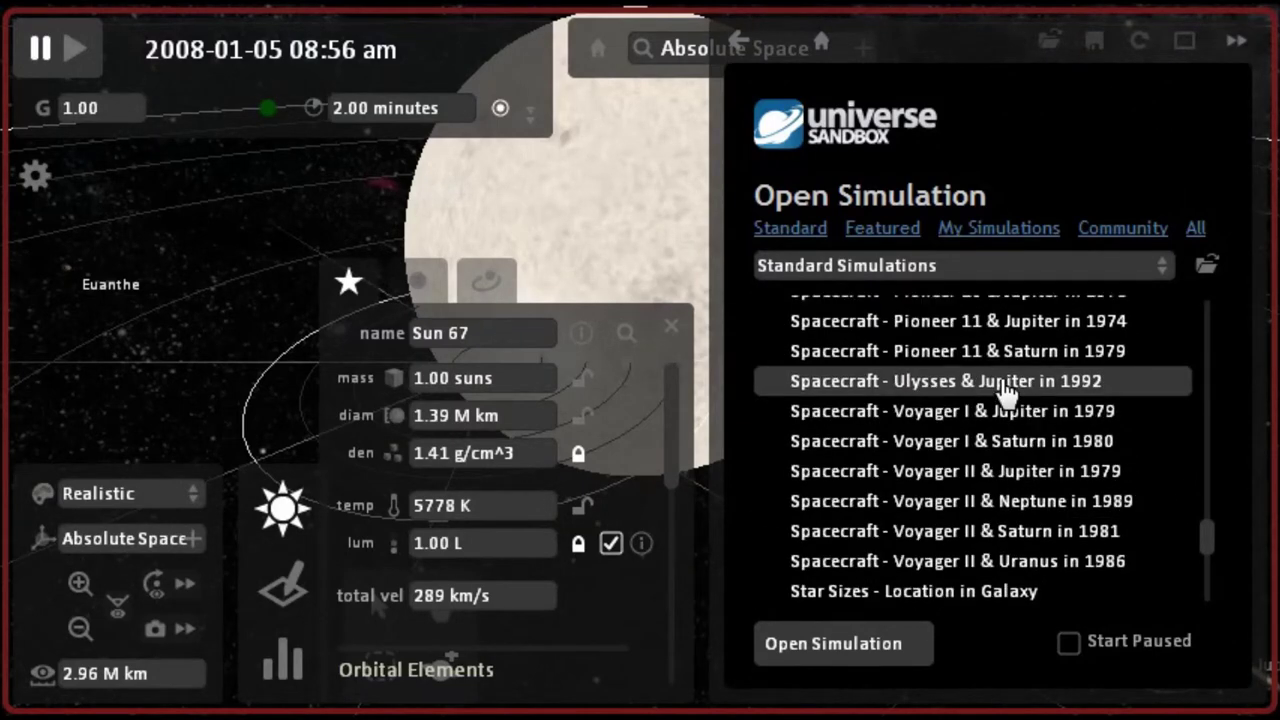
scroll(1005, 393, down, 5)
scroll(1006, 392, up, 3)
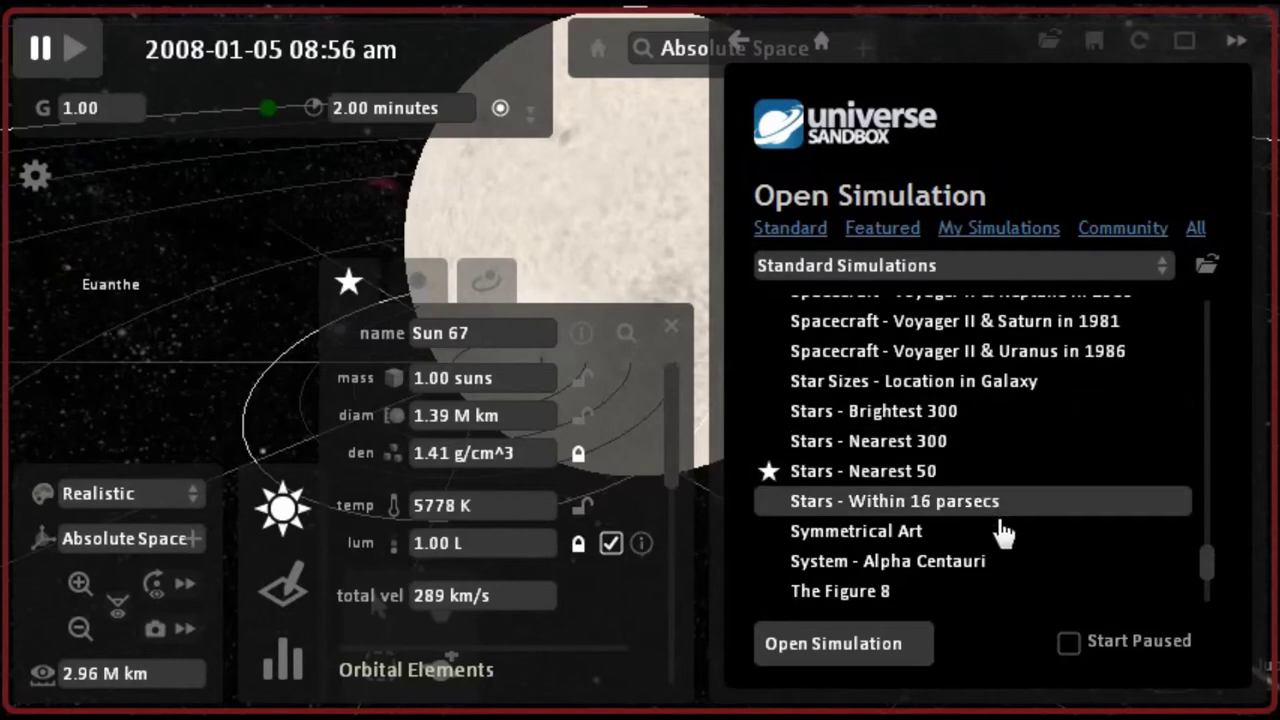
click(980, 564)
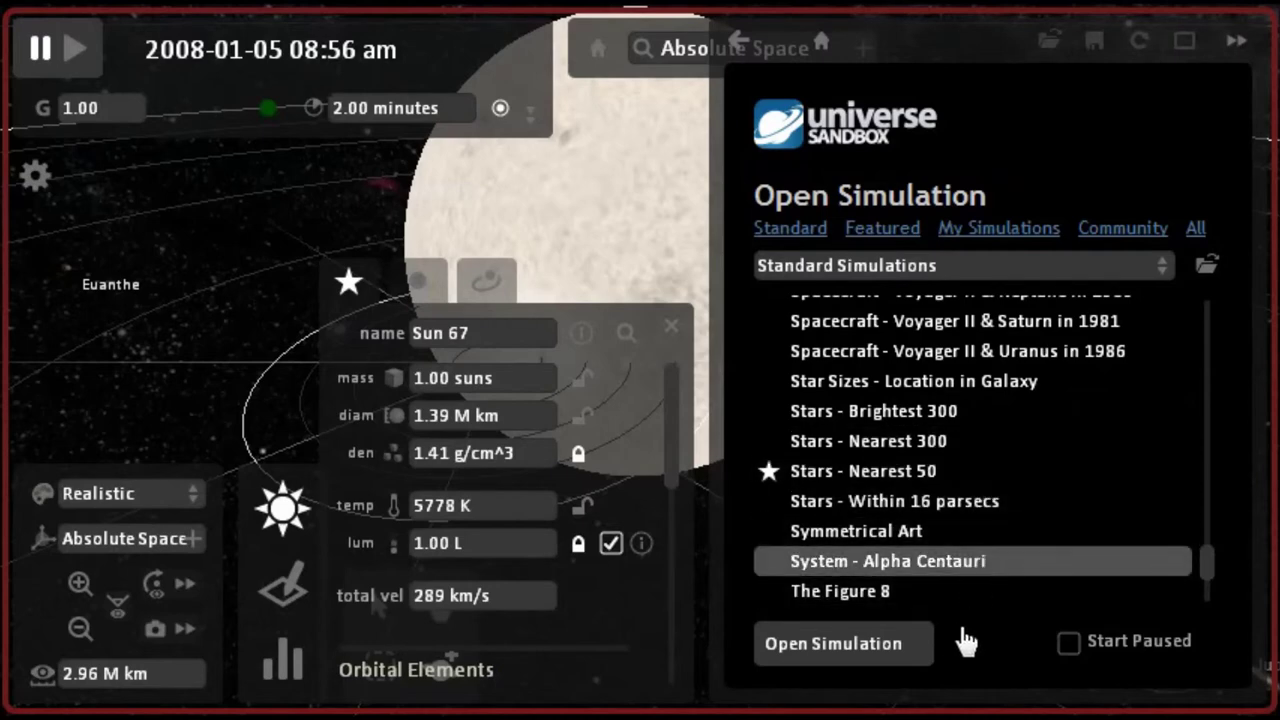
- Load the Alpha Centauri simulation, orbit toward Alpha Centauri A, and clear the System Center focus
click(880, 641)
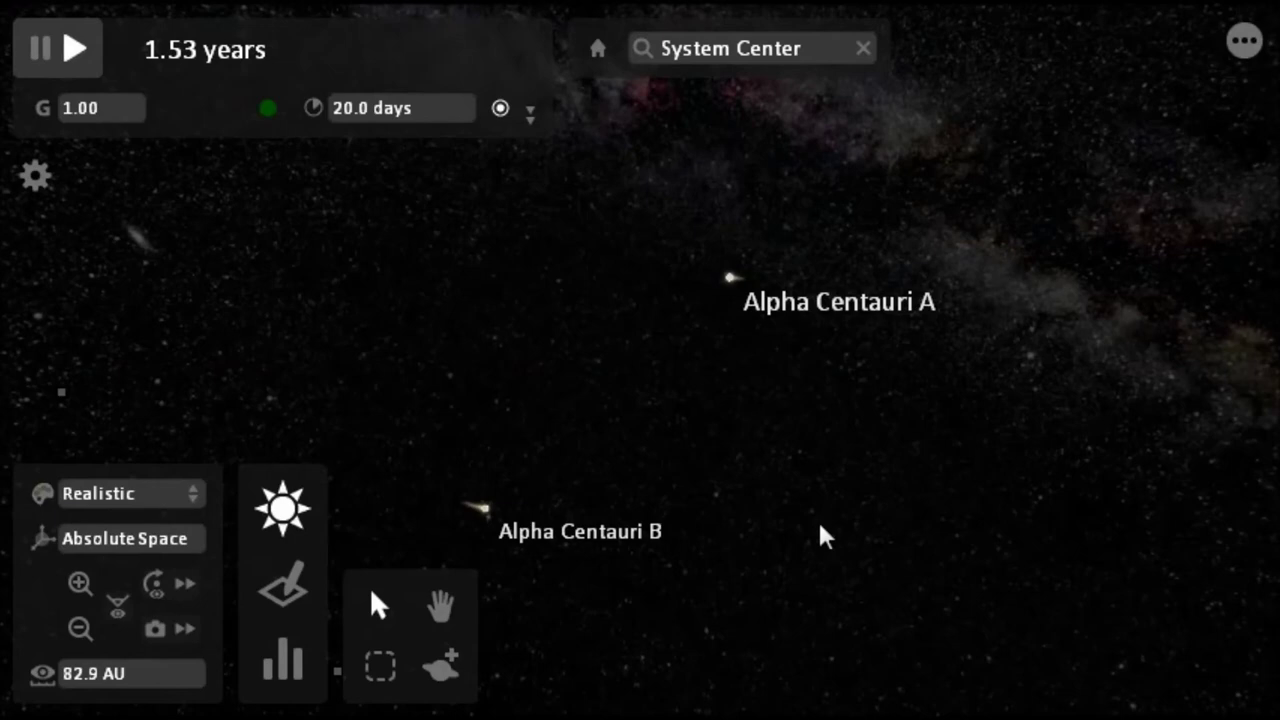
scroll(705, 343, down, 5)
scroll(636, 352, up, 4)
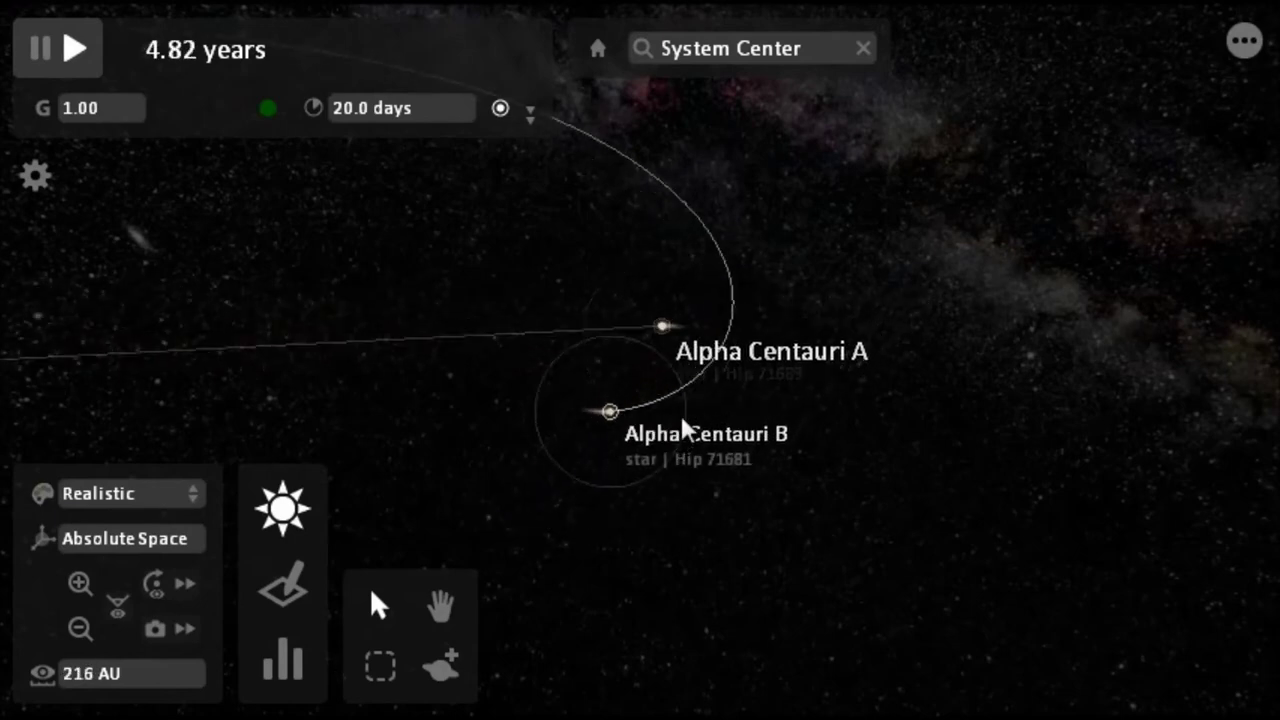
scroll(681, 415, up, 10)
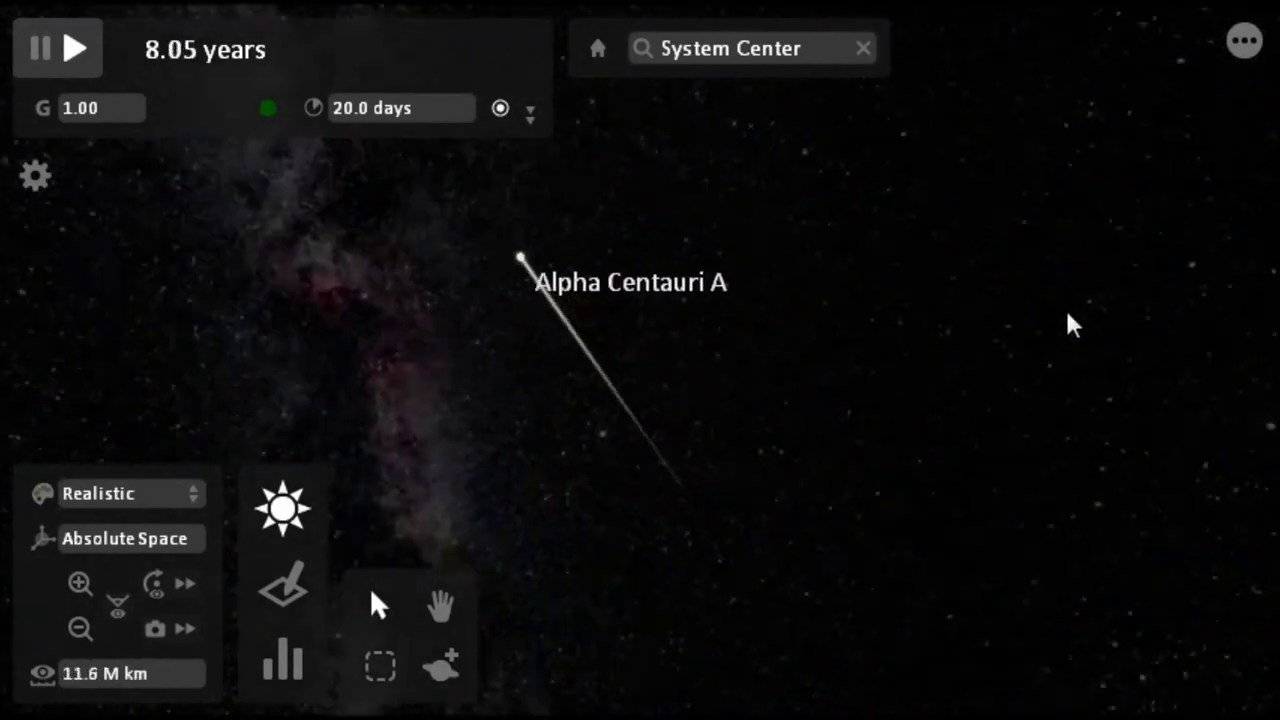
scroll(1100, 420, up, 5)
mouse_move(1159, 590)
mouse_down()
mouse_move(1100, 400)
mouse_move(1000, 175)
mouse_up()
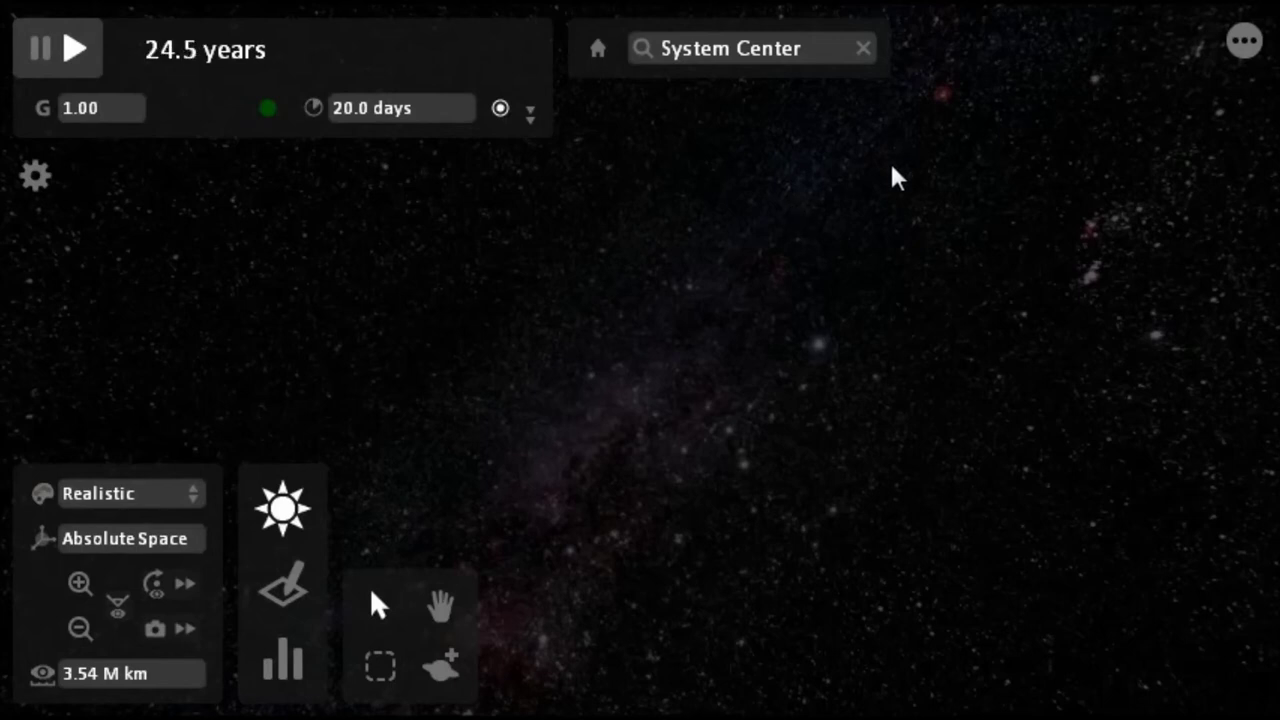
click(861, 49)
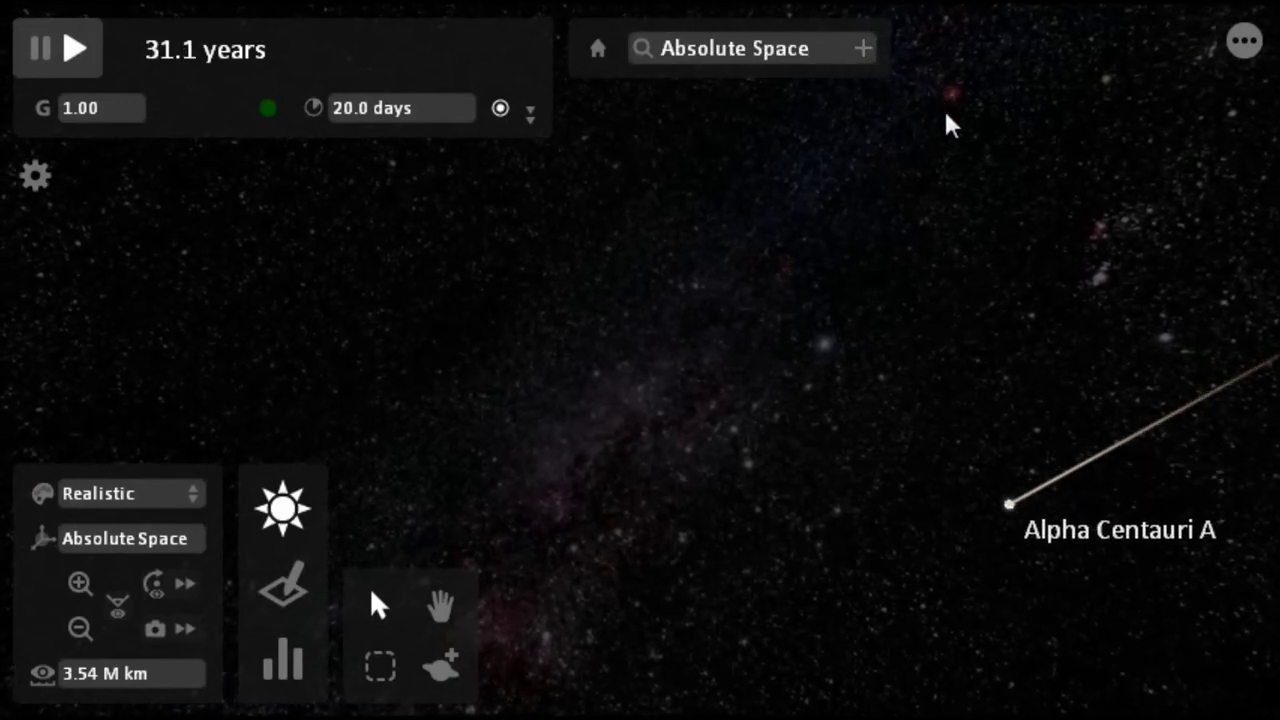